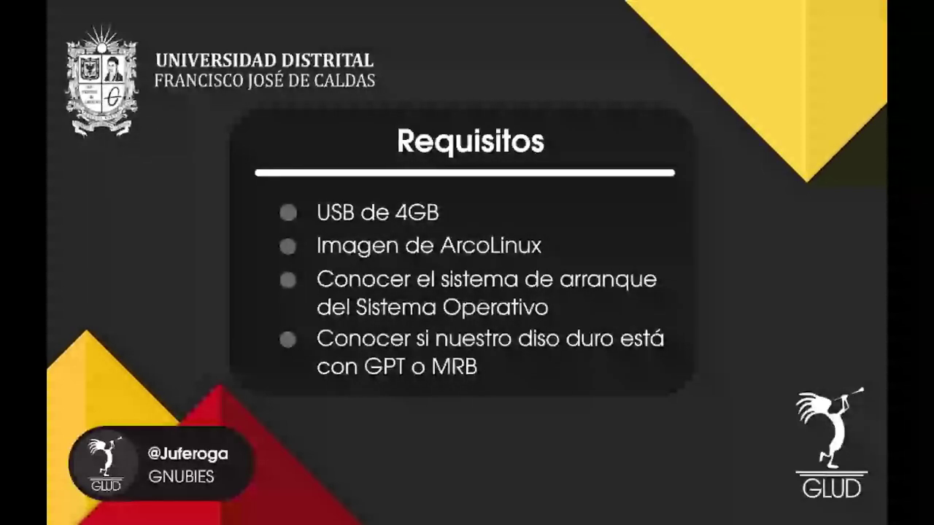
# Advance the slideshow past the Requisitos slide to the blank university-template slide.
pyautogui.press('Right')
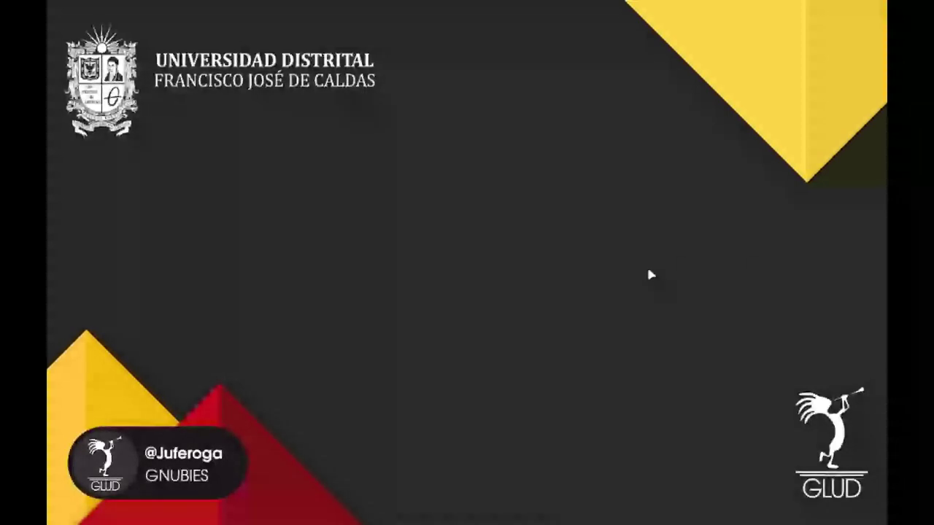
# Advance to the next slide and reload the balena.io/etcher page.
pyautogui.press('Right')
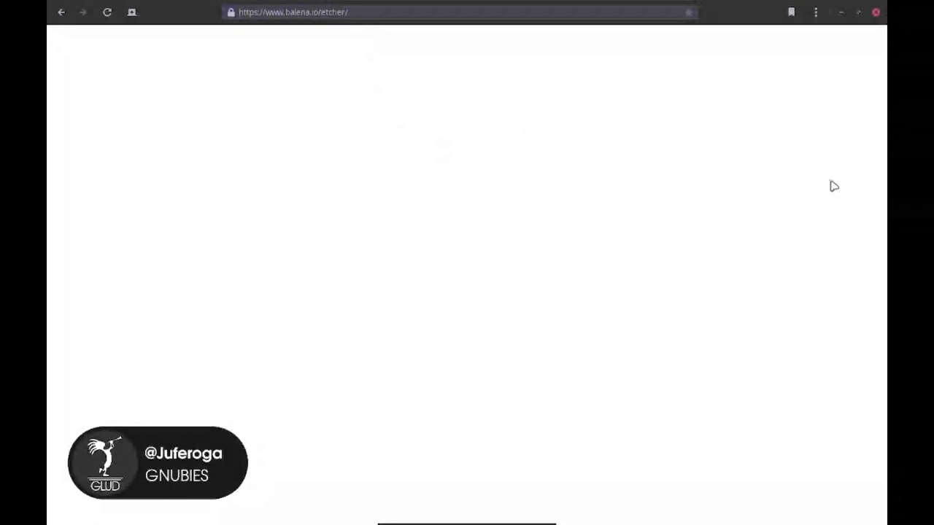
pyautogui.click(446, 14)
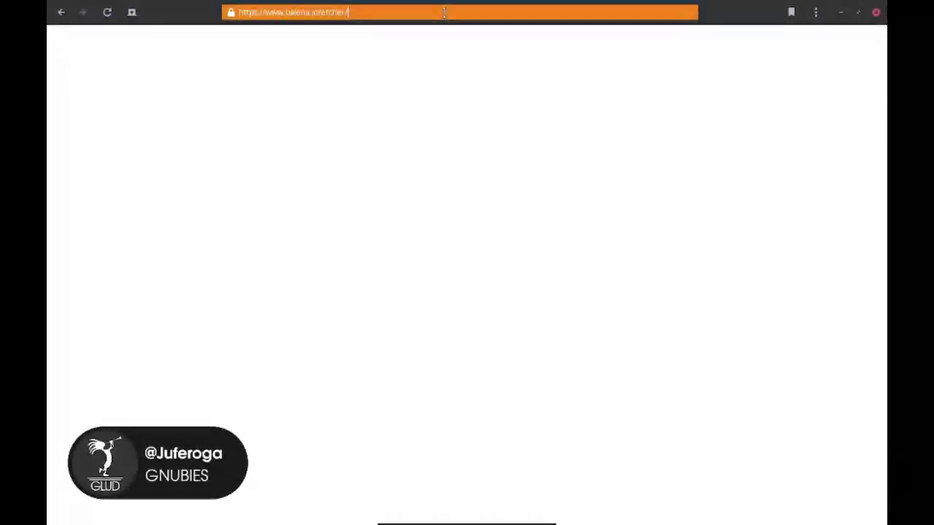
pyautogui.press('Return')
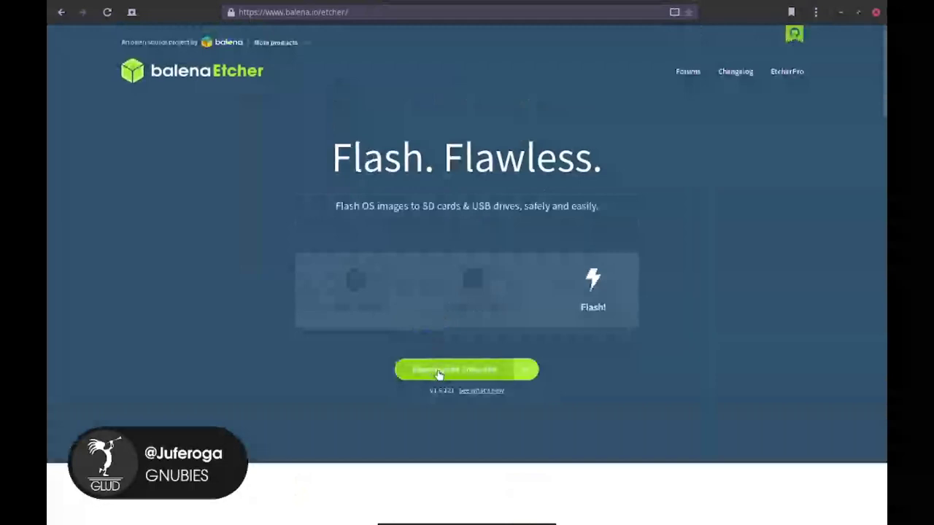
# Review Etcher's Windows, macOS and Linux download options and the Get your assets section.
pyautogui.click(528, 371)
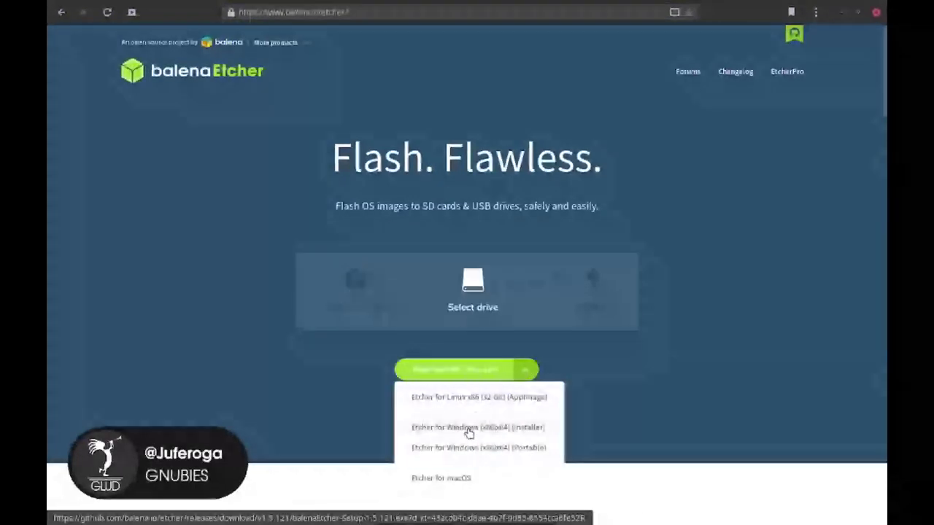
pyautogui.click(572, 367)
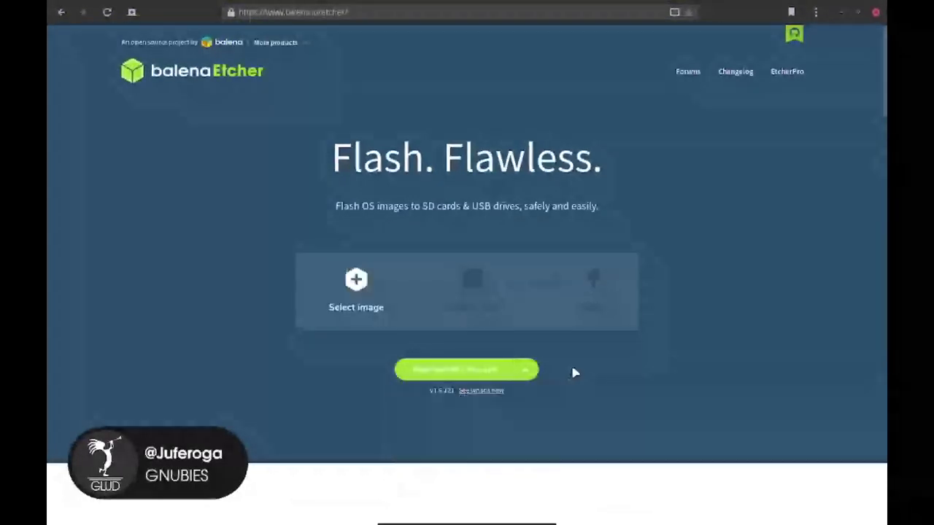
pyautogui.scroll(-5, 573, 371)
pyautogui.scroll(-7, 574, 373)
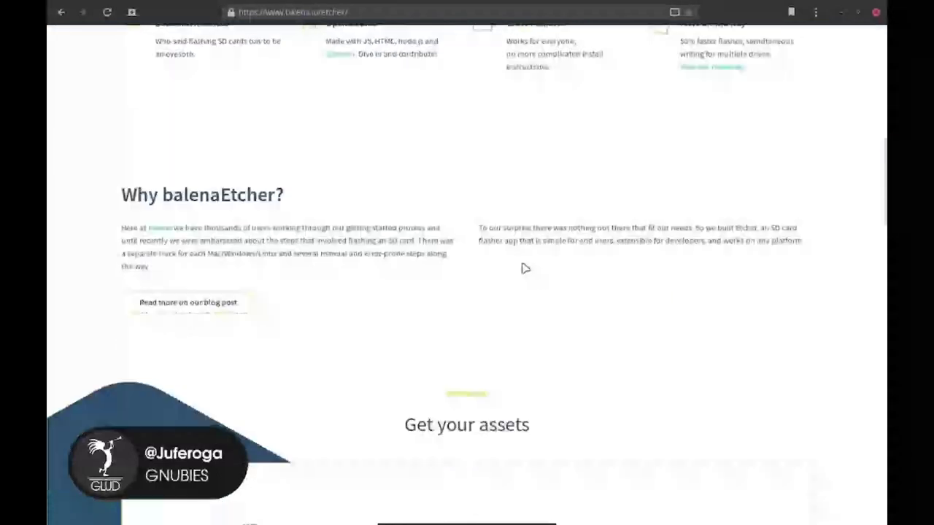
pyautogui.scroll(2, 525, 268)
pyautogui.scroll(2, 525, 268)
pyautogui.scroll(-9, 526, 268)
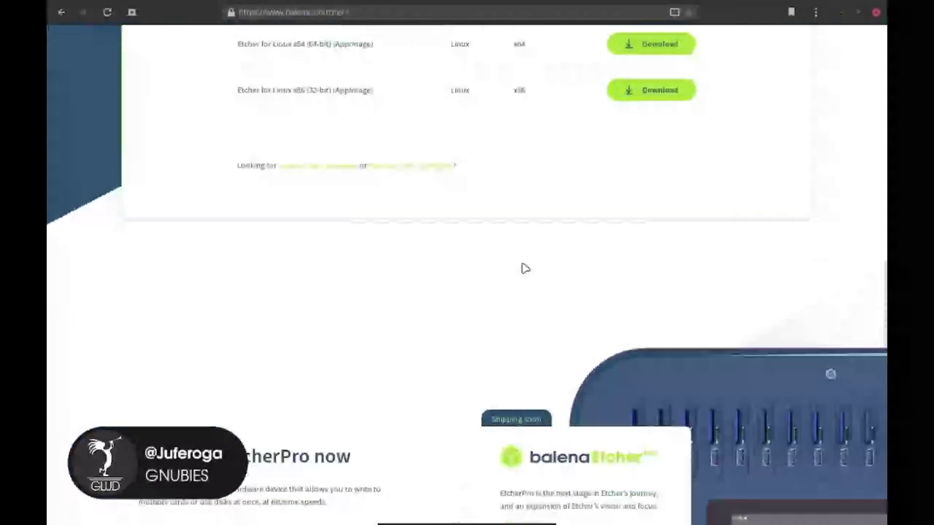
pyautogui.scroll(3, 526, 268)
pyautogui.scroll(2, 522, 268)
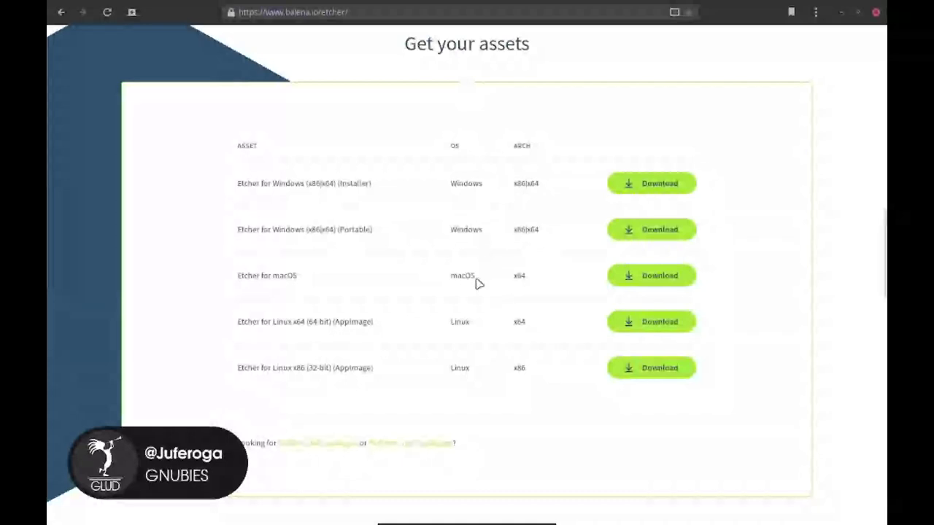
pyautogui.scroll(-7, 483, 397)
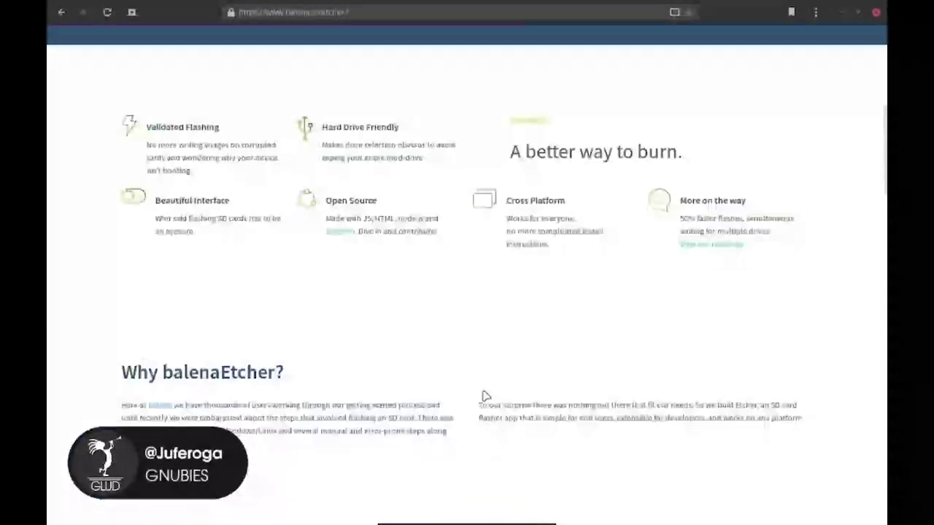
pyautogui.scroll(10, 484, 396)
pyautogui.click(396, 12)
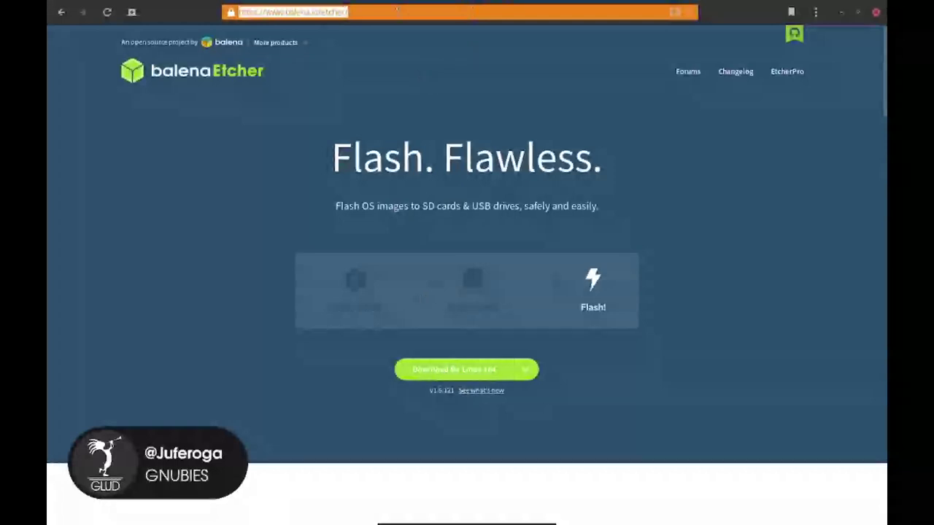
# Open arcolinux.info from the 'arcol' suggestion and go to its Downloads page.
pyautogui.write('arcol')
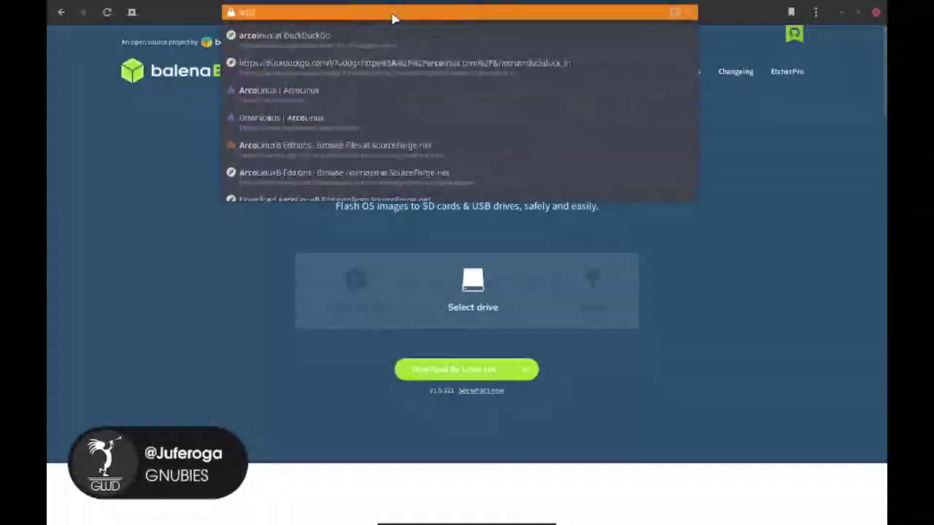
pyautogui.press('Down')
pyautogui.press('Down')
pyautogui.press('Down')
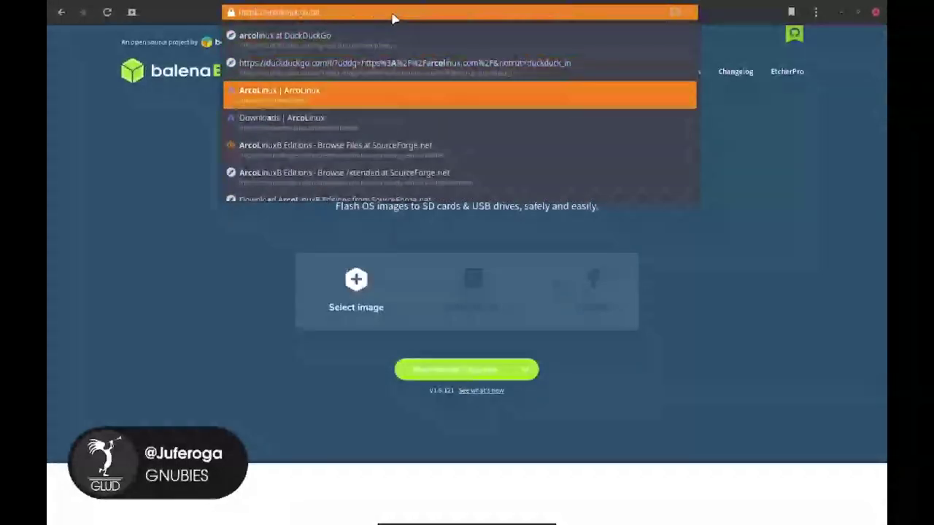
pyautogui.press('Return')
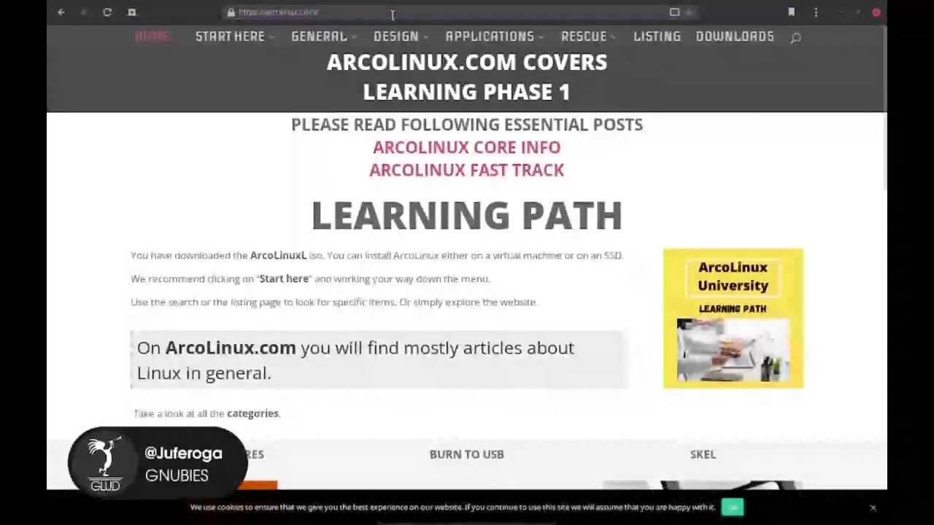
pyautogui.click(728, 38)
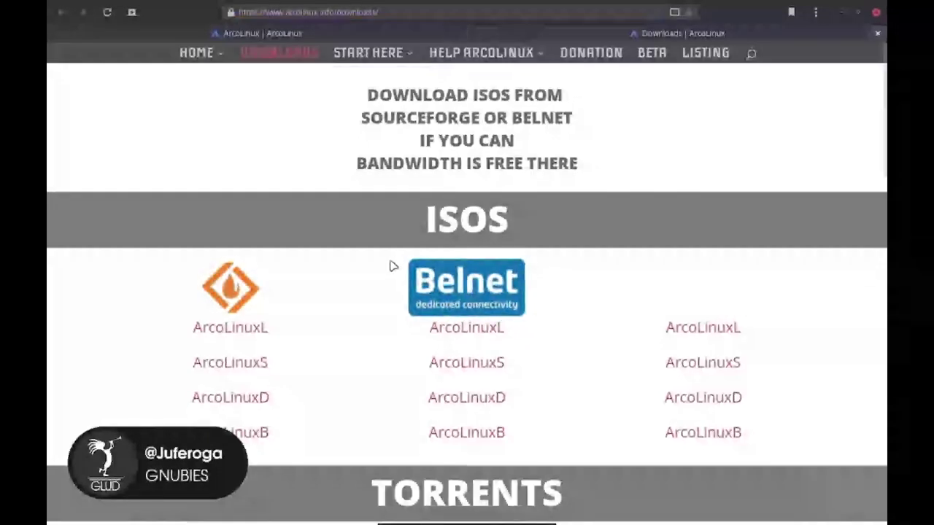
pyautogui.scroll(-1, 391, 267)
pyautogui.scroll(-2, 391, 267)
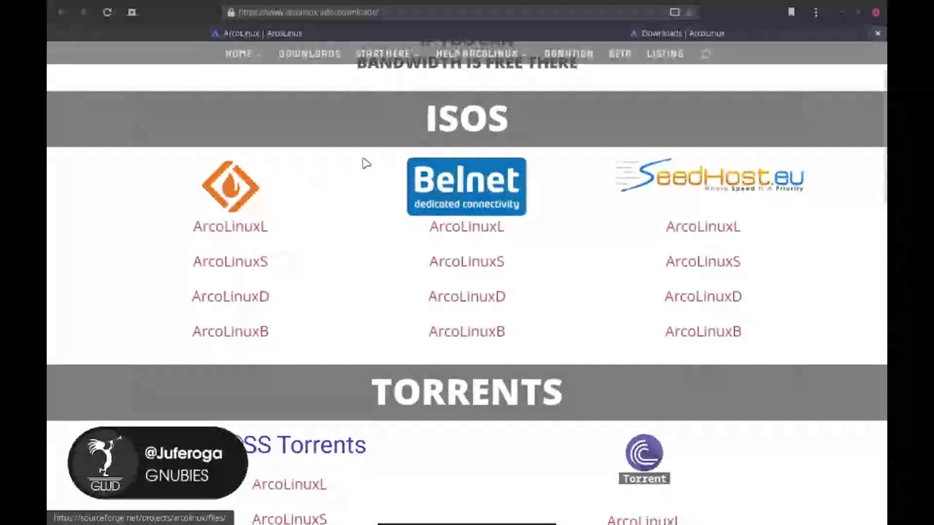
pyautogui.click(421, 110)
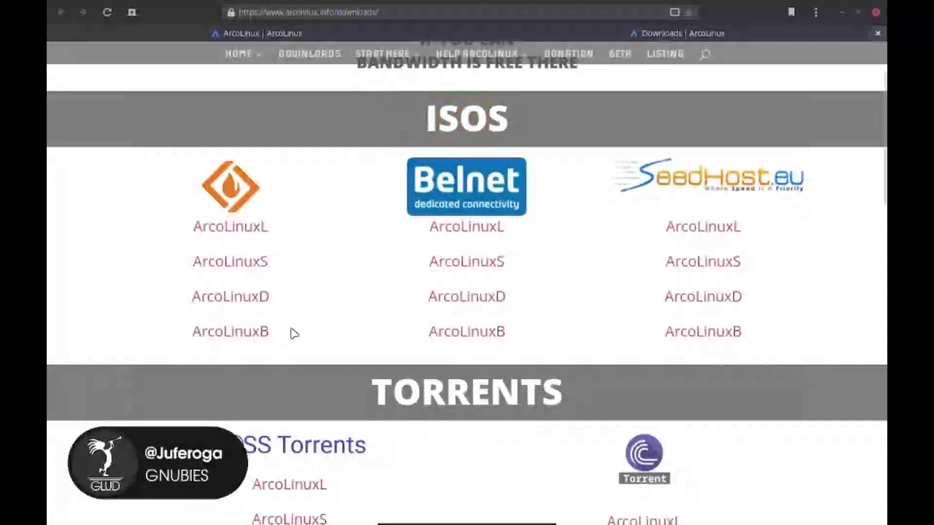
# View the ArcoLinuxB xtended ISO folder on SourceForge, then close it and the Downloads tab.
pyautogui.click(230, 333)
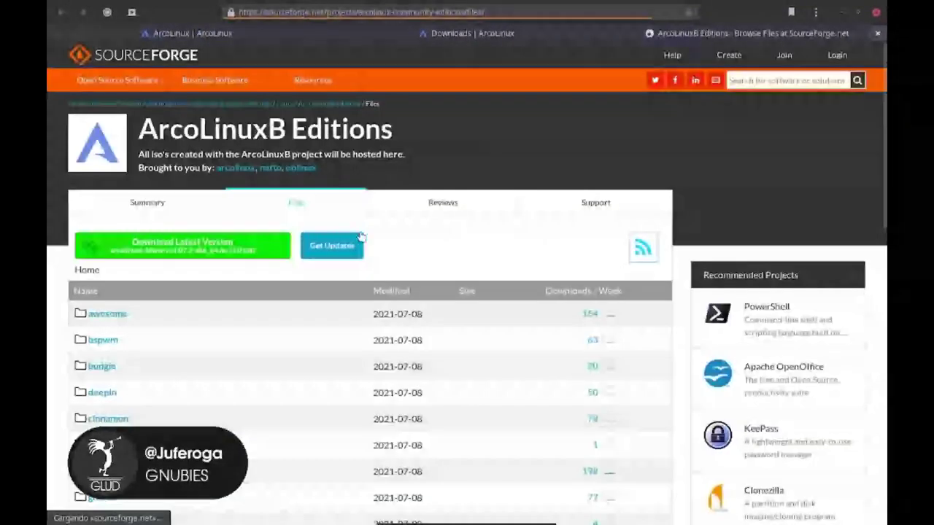
pyautogui.scroll(-2, 277, 338)
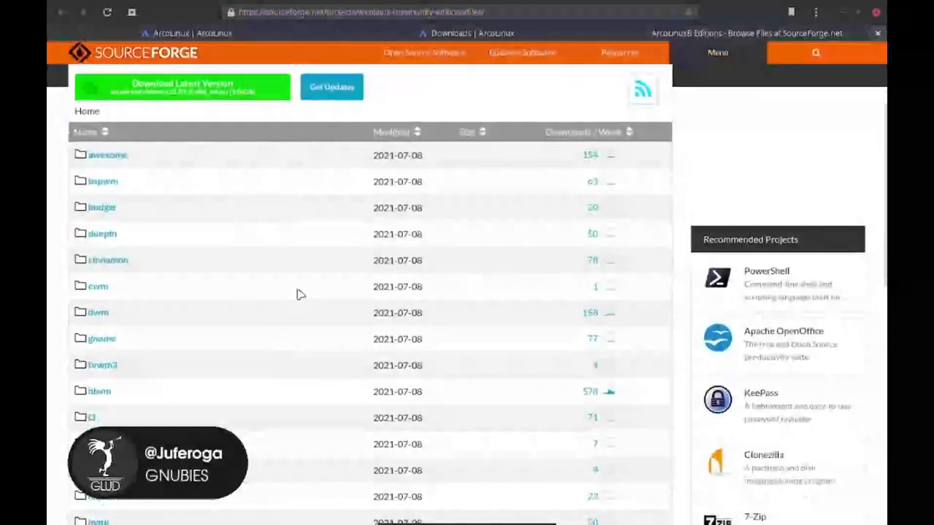
pyautogui.scroll(-1, 299, 294)
pyautogui.scroll(3, 299, 294)
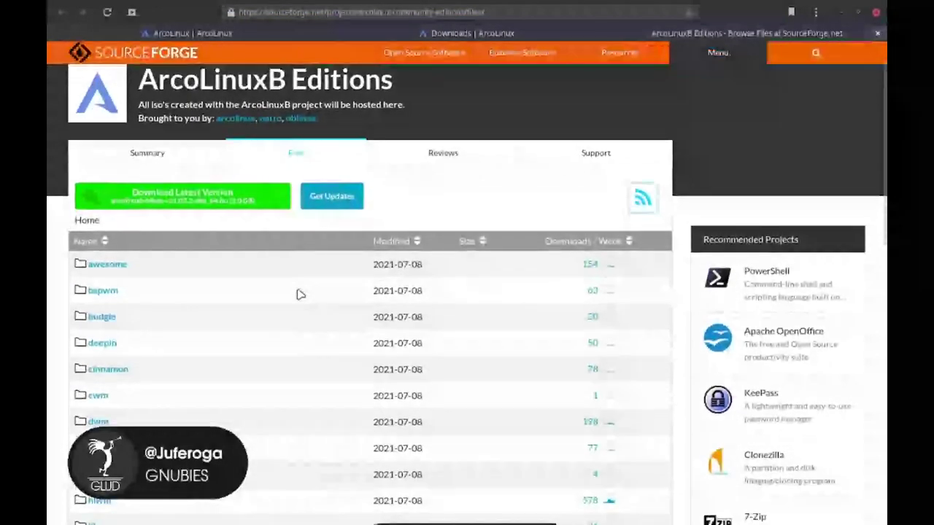
pyautogui.scroll(-8, 299, 294)
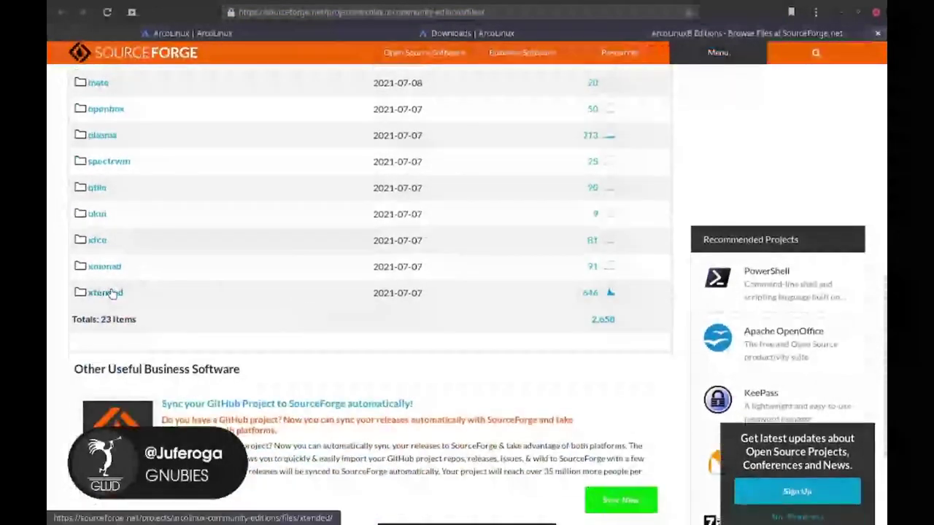
pyautogui.click(111, 292)
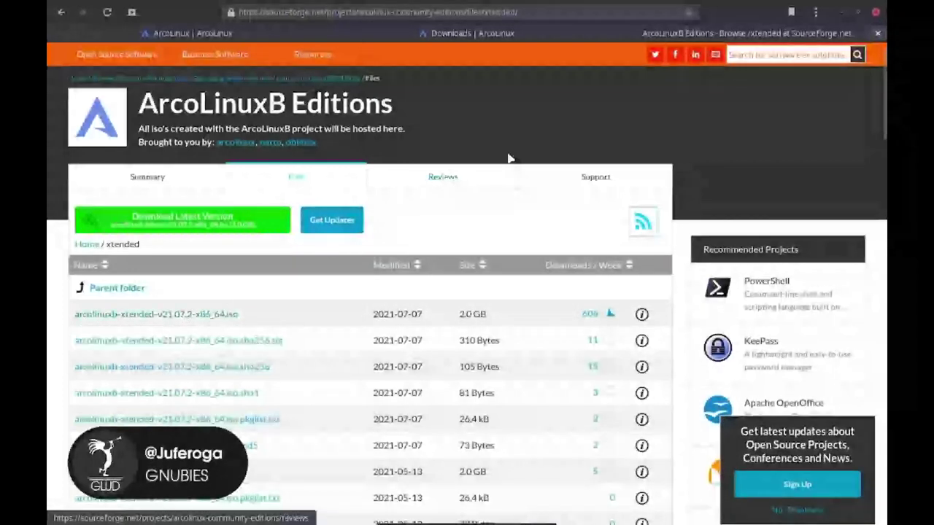
pyautogui.click(878, 34)
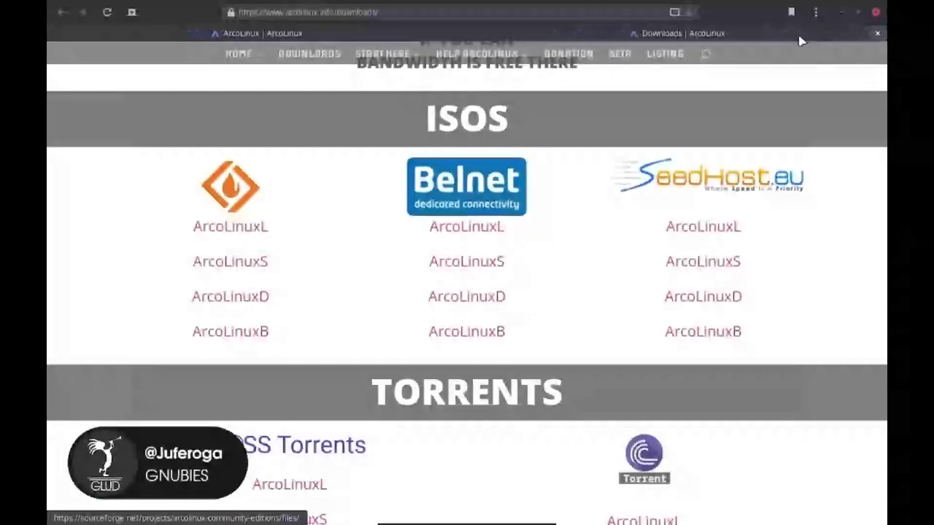
pyautogui.click(878, 33)
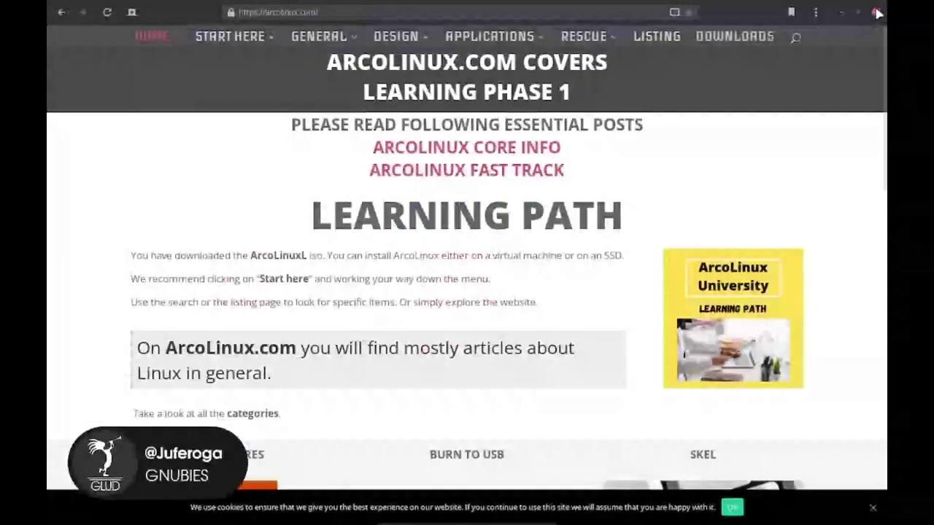
# Close the browser and start a terminal from rofi, centred over the slide.
pyautogui.click(877, 12)
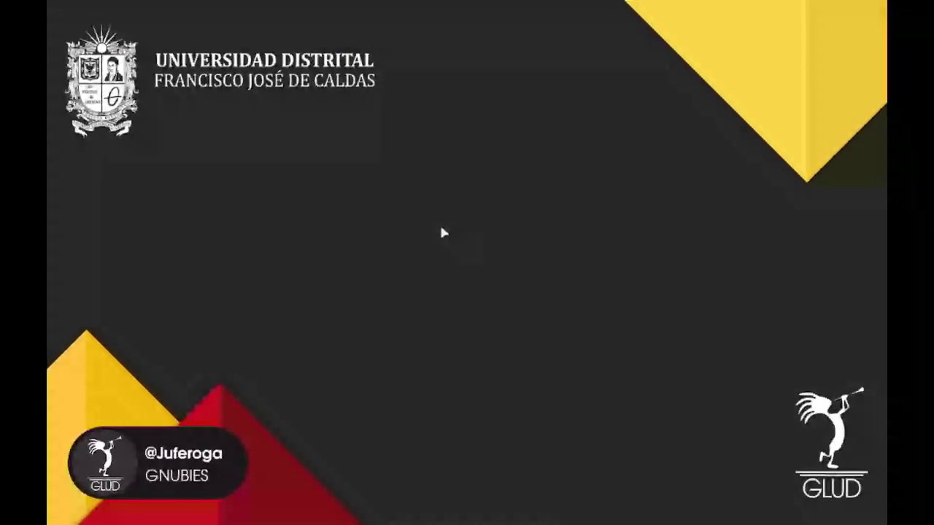
pyautogui.press('super+d')
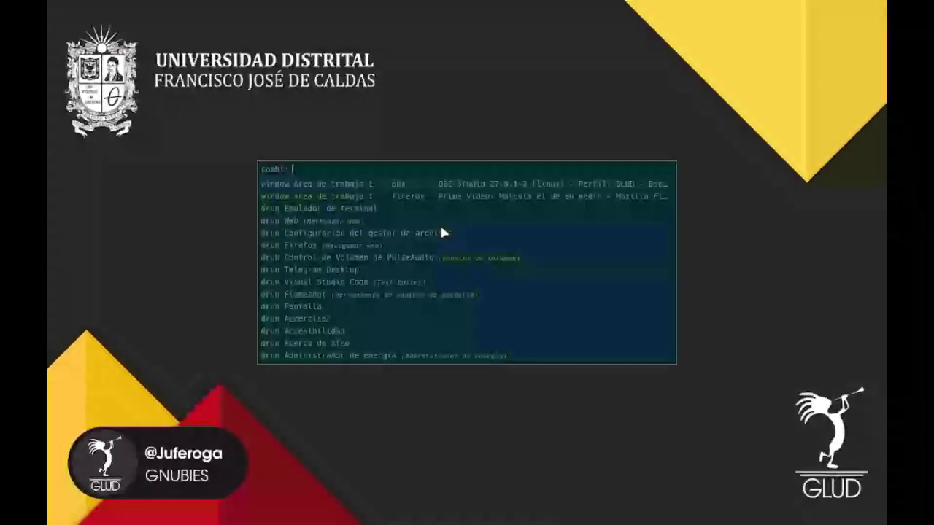
pyautogui.write('te')
pyautogui.press('Return')
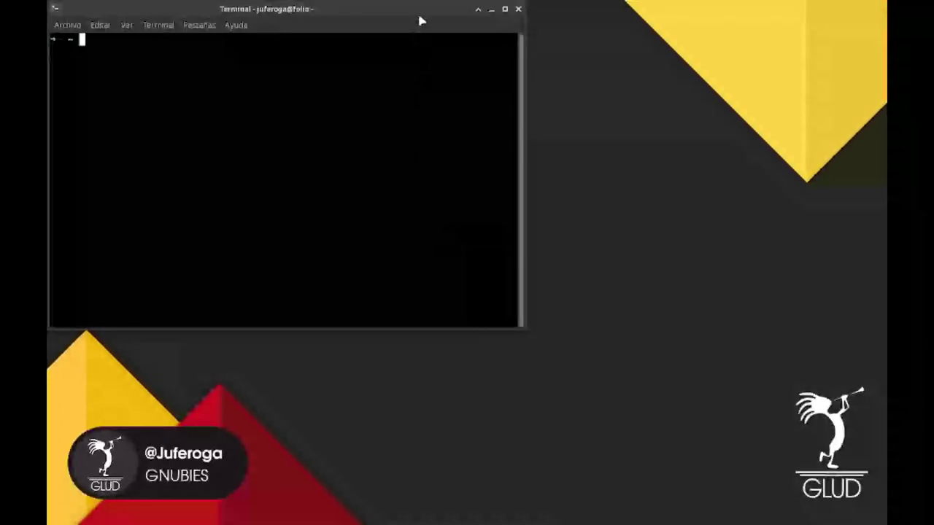
pyautogui.moveTo(421, 20); pyautogui.dragTo(591, 132)
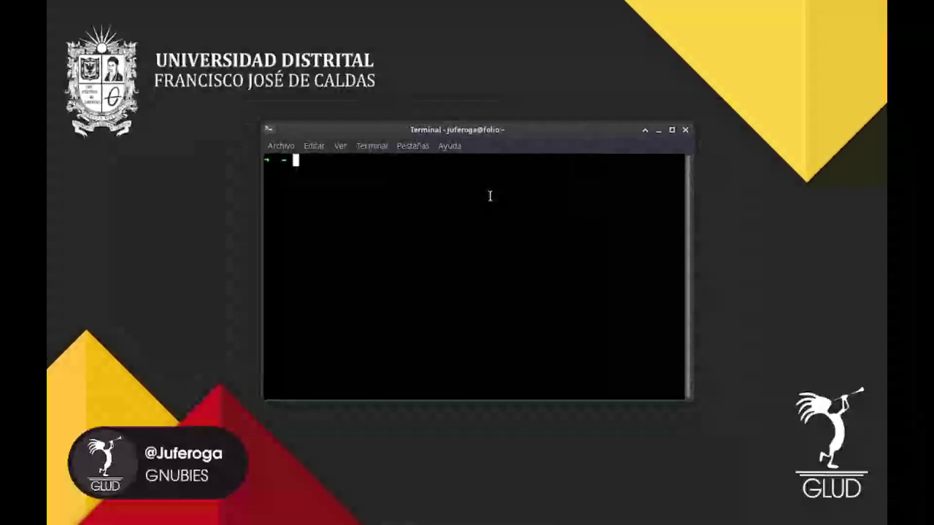
# Change into Descargas and list it, showing the ArcoLinux ISO and balenaEtcher zip.
pyautogui.write('cd Des')
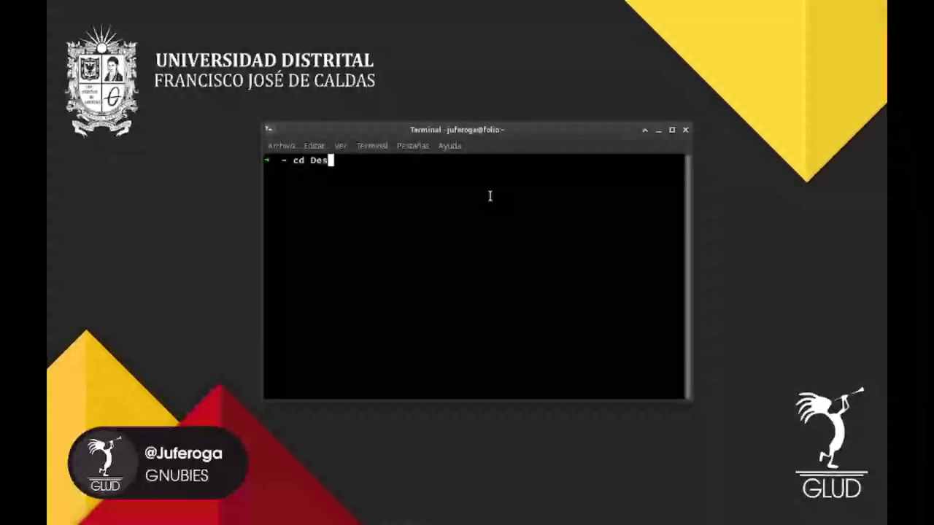
pyautogui.press('Tab')
pyautogui.press('BackSpace')
pyautogui.hotkey('ctrl', 'Left')
pyautogui.hotkey('ctrl', 'Left')
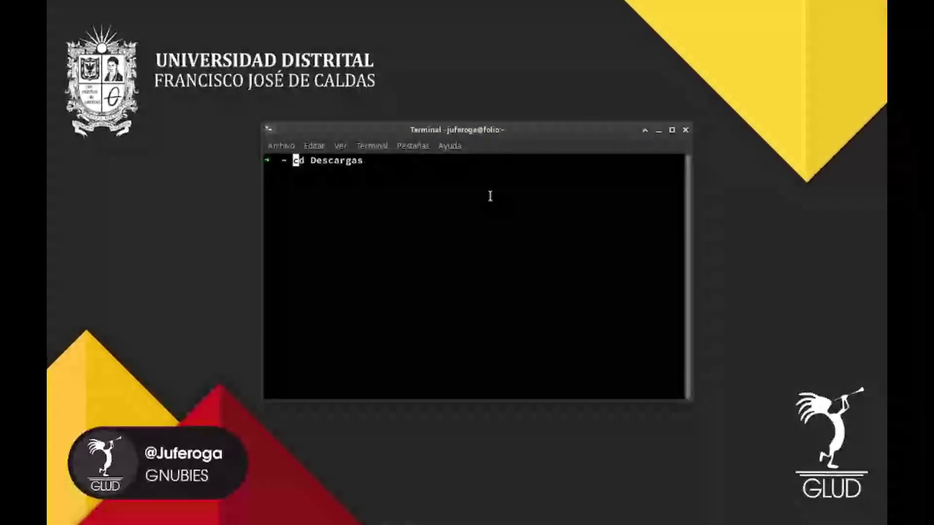
pyautogui.hotkey('ctrl', 'e')
pyautogui.hotkey('ctrl', 'a')
pyautogui.hotkey('ctrl', 'Right')
pyautogui.hotkey('ctrl', 'e')
pyautogui.press('Return')
pyautogui.write('ls')
pyautogui.press('Return')
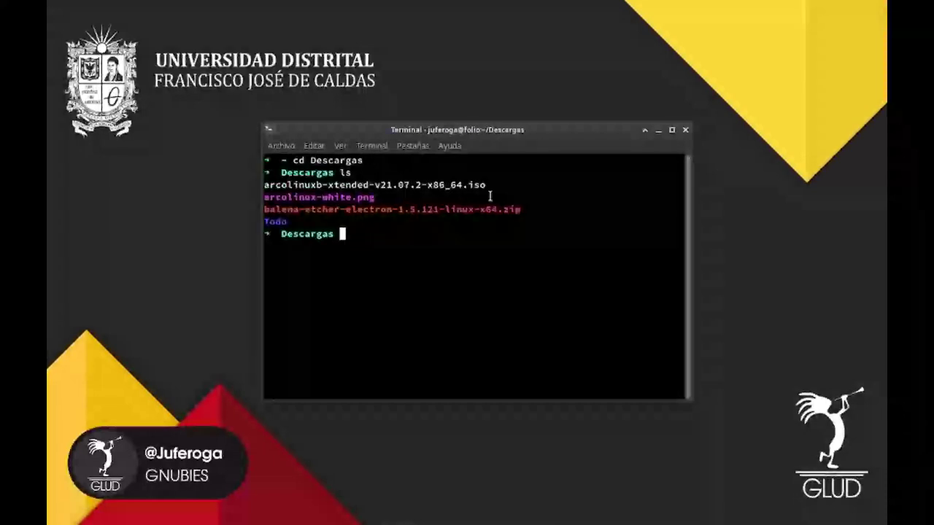
pyautogui.doubleClick(427, 185)
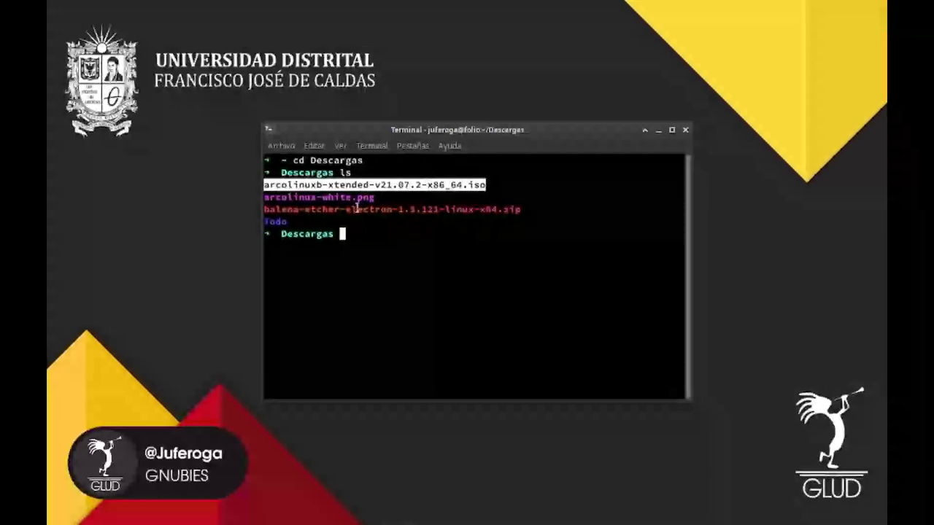
pyautogui.doubleClick(357, 208)
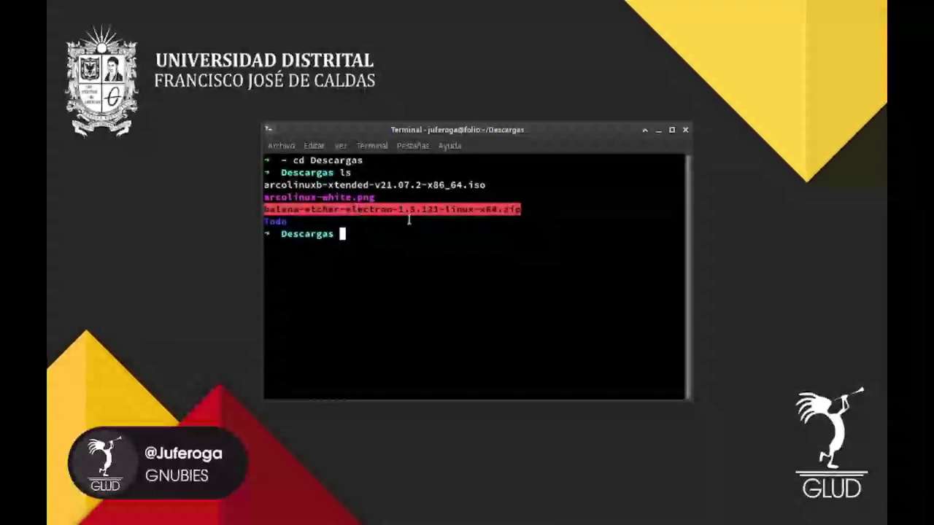
pyautogui.click(517, 209)
pyautogui.tripleClick(515, 208)
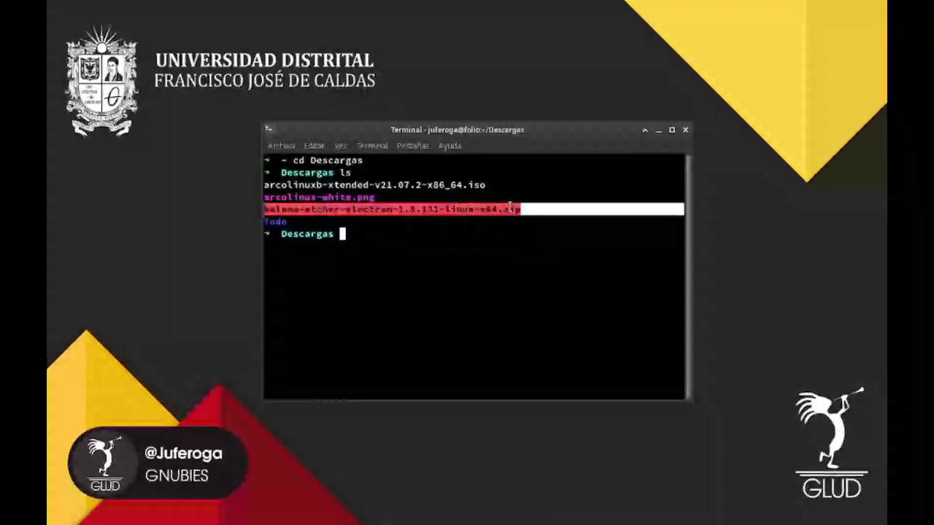
pyautogui.click(509, 207)
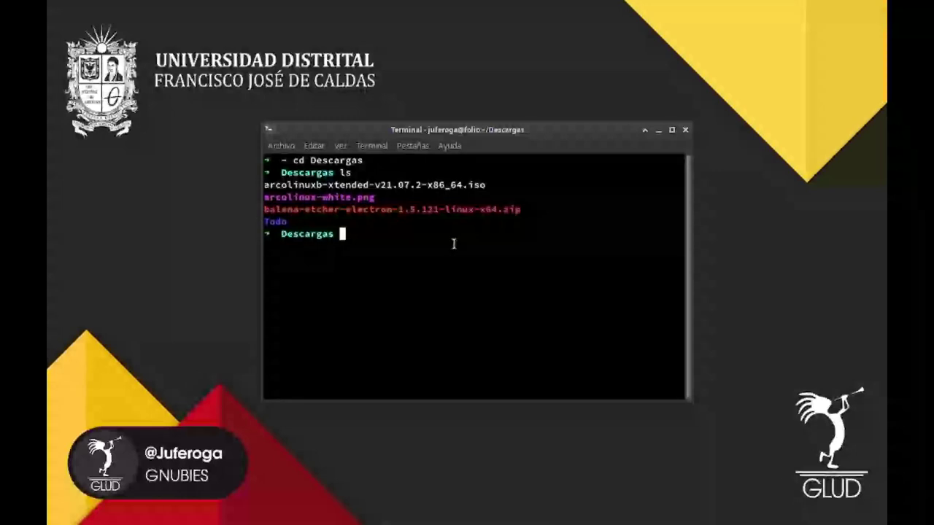
# Extract the balenaEtcher zip with unzip -e.
pyautogui.write('unzip ')
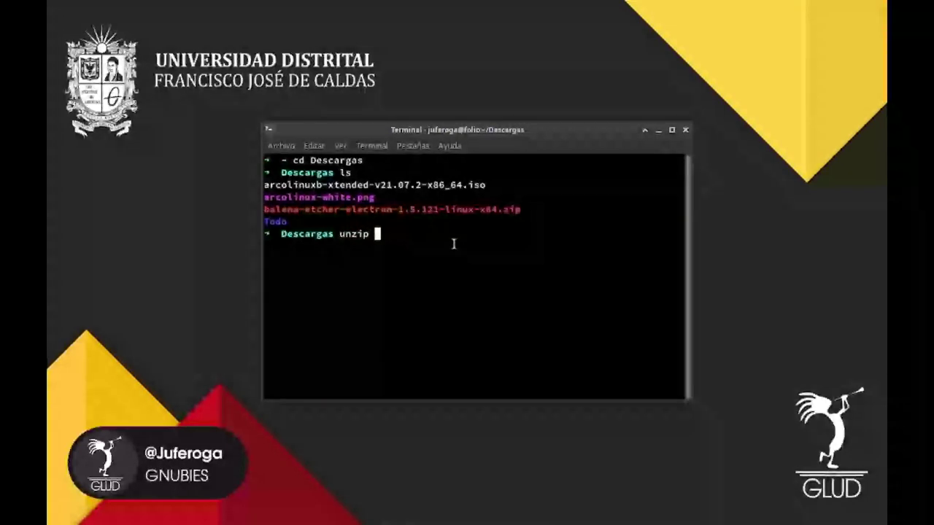
pyautogui.write('ba')
pyautogui.press('Tab')
pyautogui.hotkey('ctrl', 'Left')
pyautogui.hotkey('ctrl', 'Left')
pyautogui.hotkey('ctrl', 'Left')
pyautogui.hotkey('ctrl', 'Left')
pyautogui.hotkey('ctrl', 'Left')
pyautogui.hotkey('ctrl', 'Left')
pyautogui.hotkey('ctrl', 'Left')
pyautogui.hotkey('ctrl', 'Left')
pyautogui.hotkey('ctrl', 'Left')
pyautogui.hotkey('ctrl', 'Left')
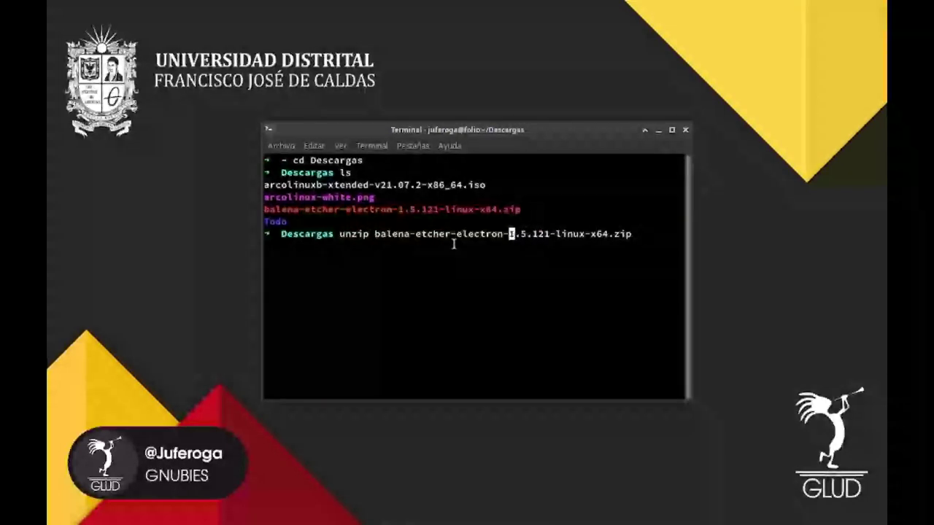
pyautogui.hotkey('ctrl', 'Right')
pyautogui.write('-e')
pyautogui.press('Left')
pyautogui.press('Left')
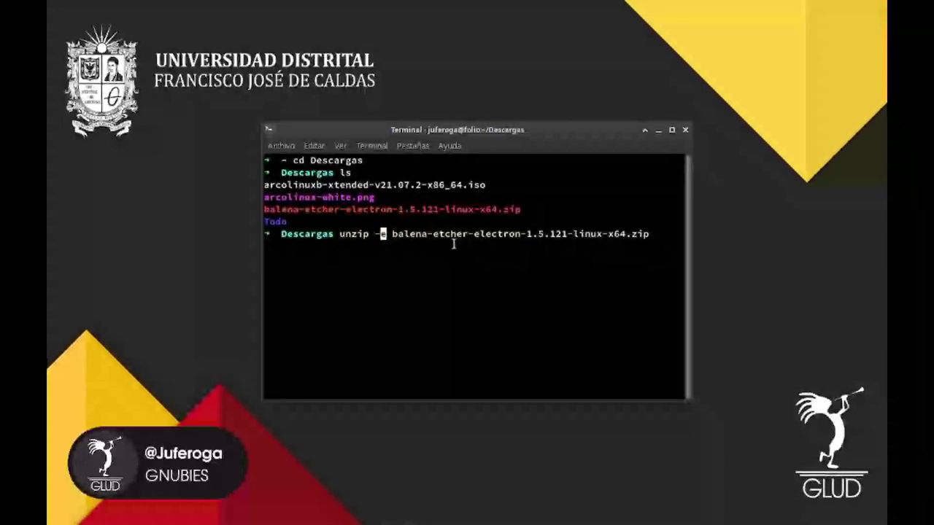
pyautogui.press('Right')
pyautogui.press('Right')
pyautogui.press('Return')
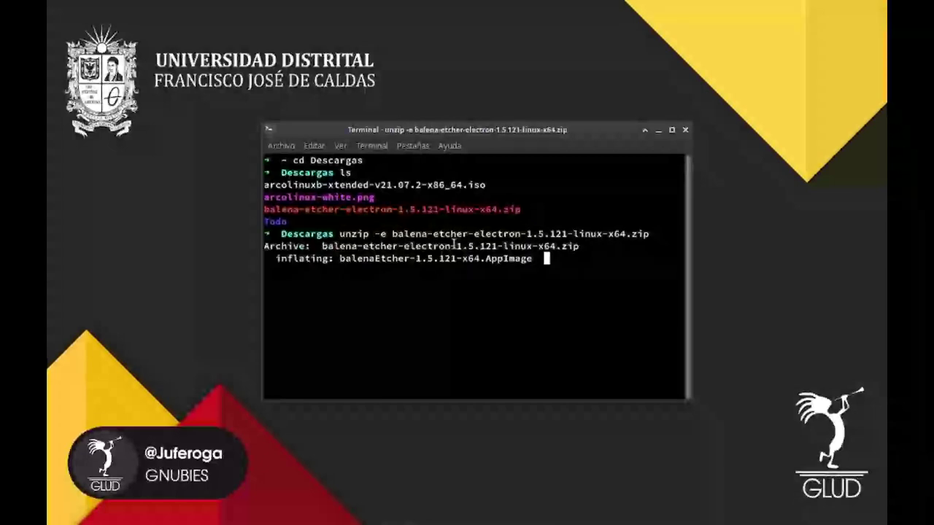
# List the folder and run ./balenaEtcher-1.5.121-x64.AppImage.
pyautogui.write('ls')
pyautogui.press('Return')
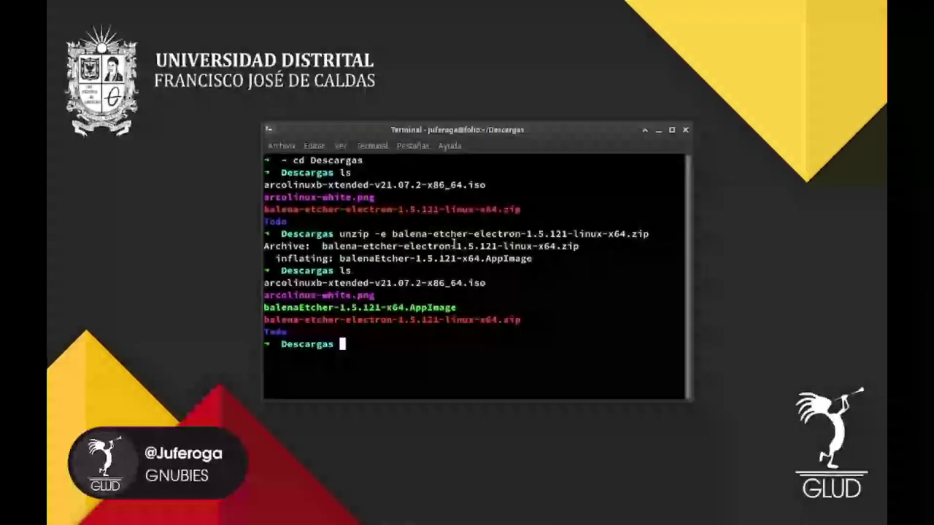
pyautogui.doubleClick(281, 306)
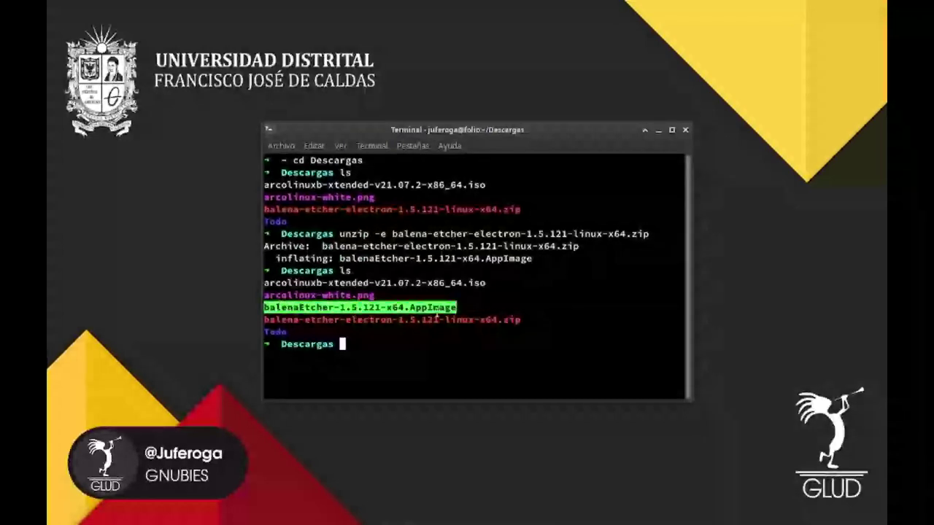
pyautogui.click(435, 315)
pyautogui.doubleClick(423, 307)
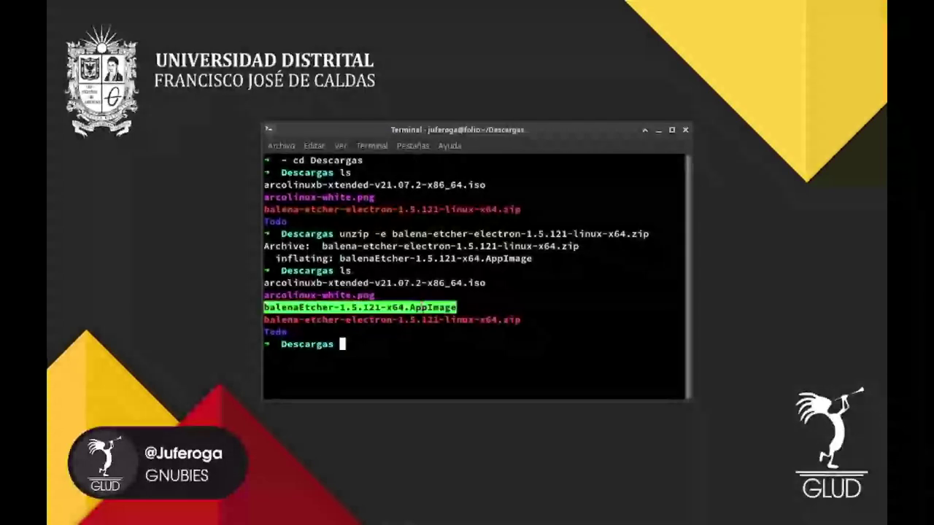
pyautogui.click(438, 354)
pyautogui.write('./')
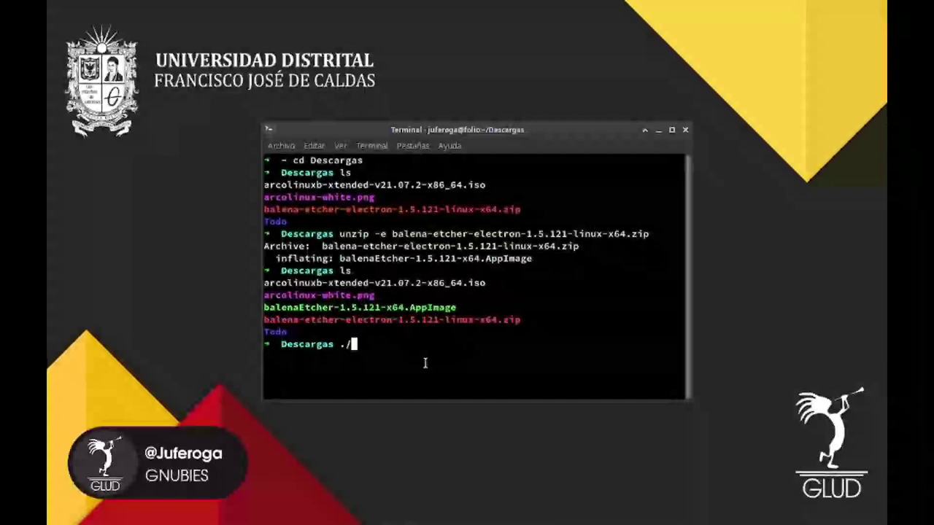
pyautogui.write('bal')
pyautogui.press('Tab')
pyautogui.press('Return')
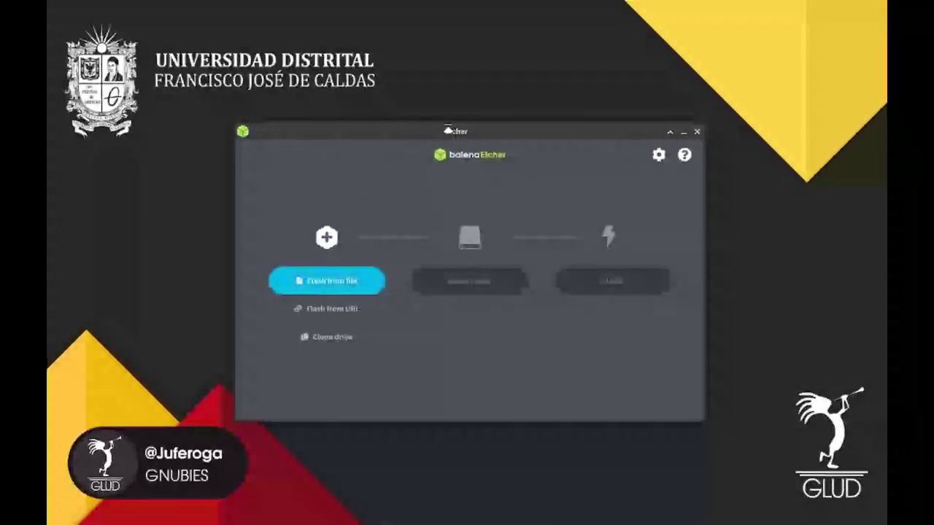
# Load the ArcoLinux ISO as the image to flash.
pyautogui.moveTo(450, 136); pyautogui.dragTo(454, 125)
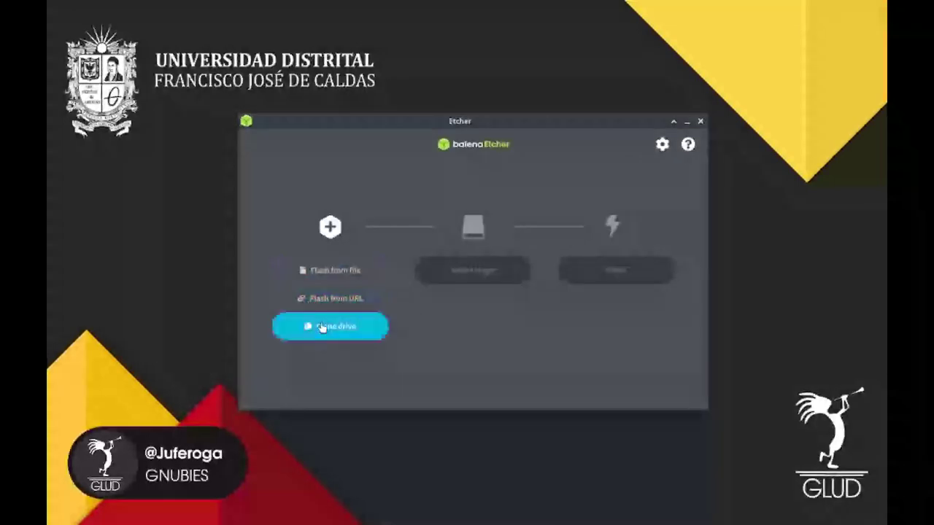
pyautogui.click(336, 271)
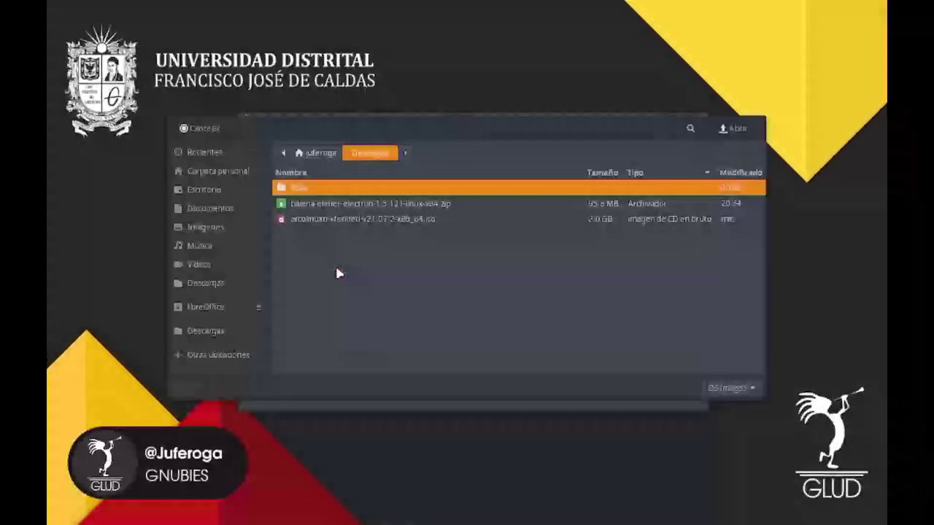
pyautogui.click(358, 220)
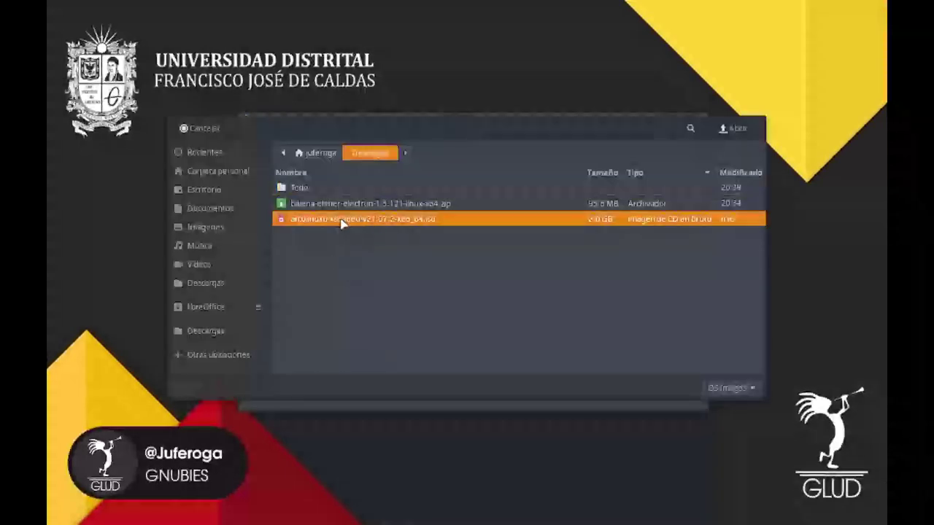
pyautogui.click(735, 129)
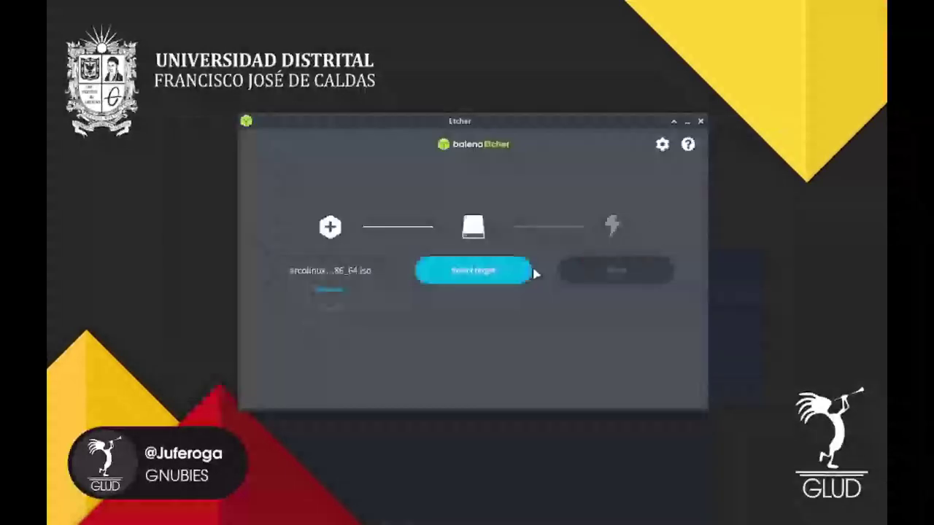
# Set the 4.01 GB Kingston drive (/dev/sdb) as the flash target.
pyautogui.click(500, 275)
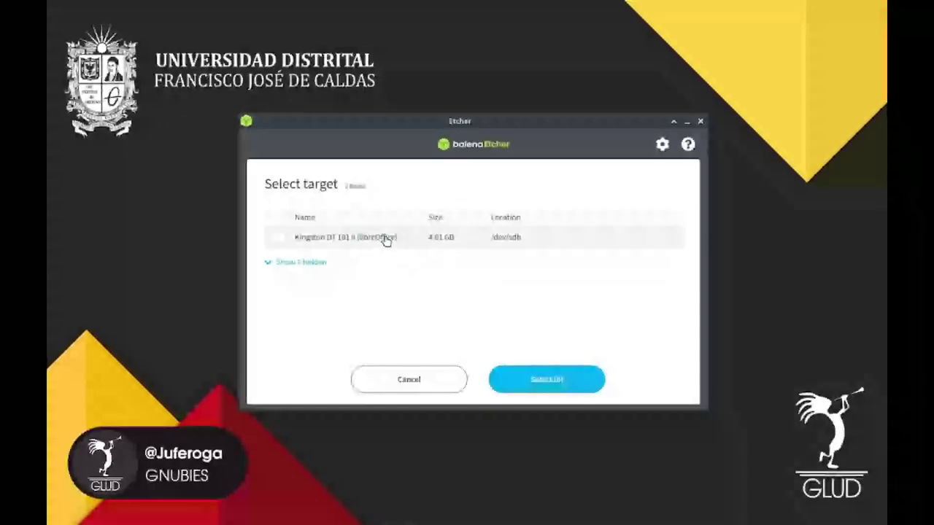
pyautogui.click(483, 150)
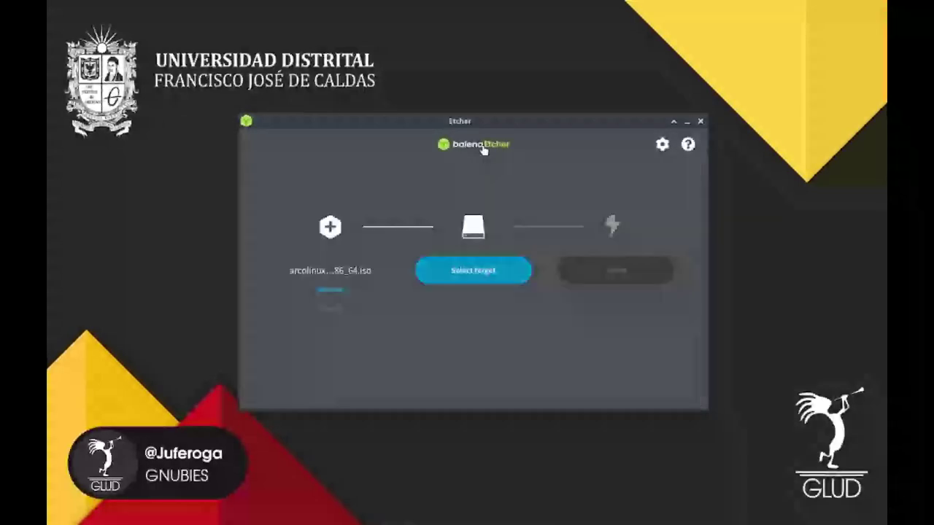
pyautogui.click(469, 275)
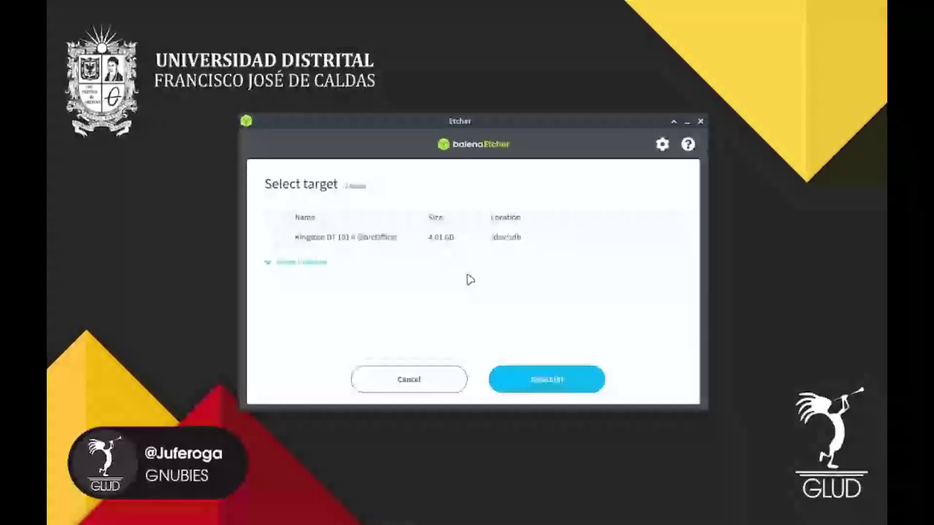
pyautogui.click(279, 237)
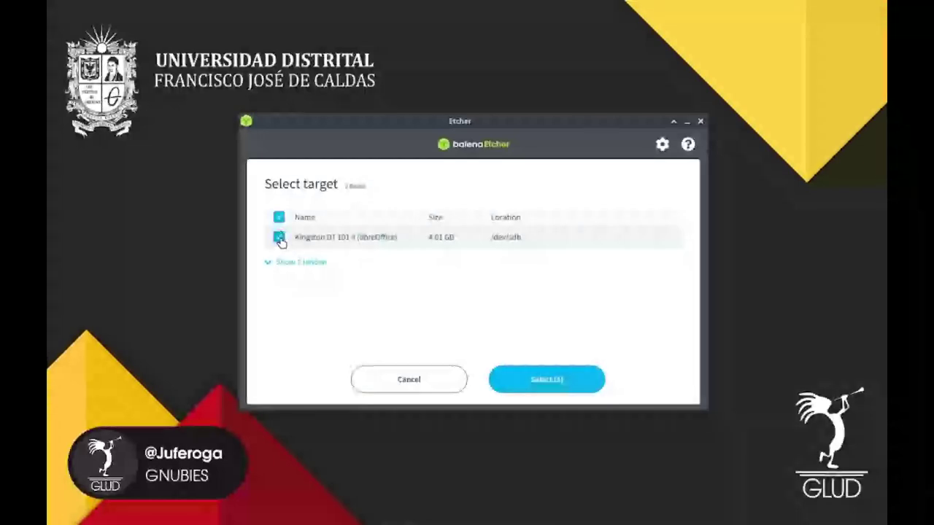
pyautogui.click(563, 380)
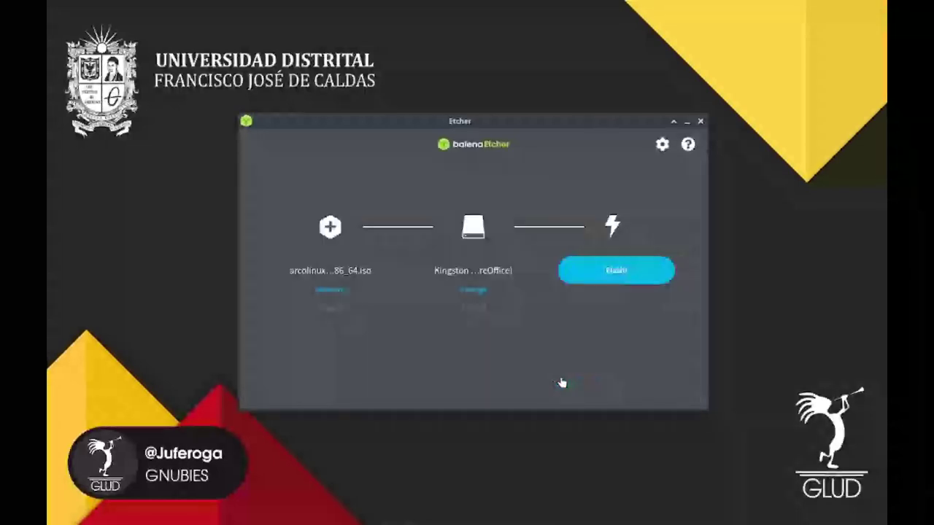
# Flash the ISO to the Kingston drive, authorizing with the account password.
pyautogui.click(616, 271)
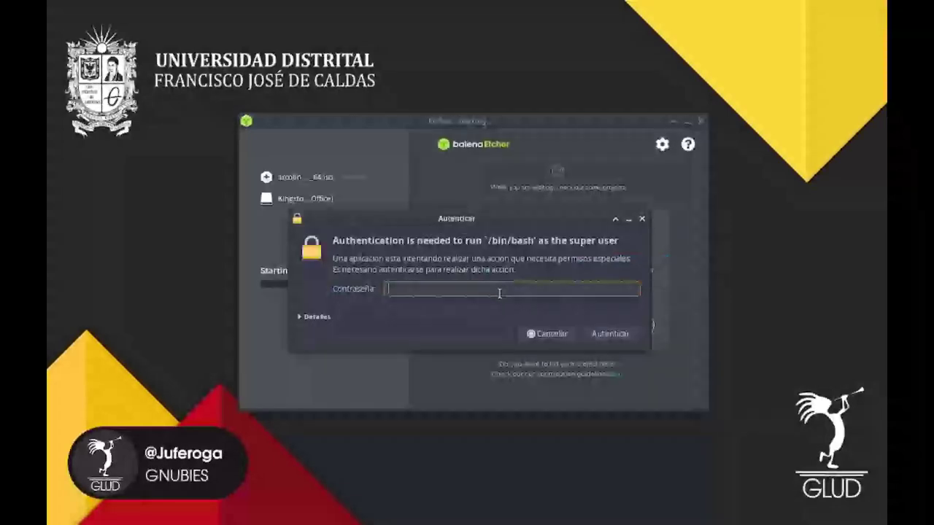
pyautogui.write('****')
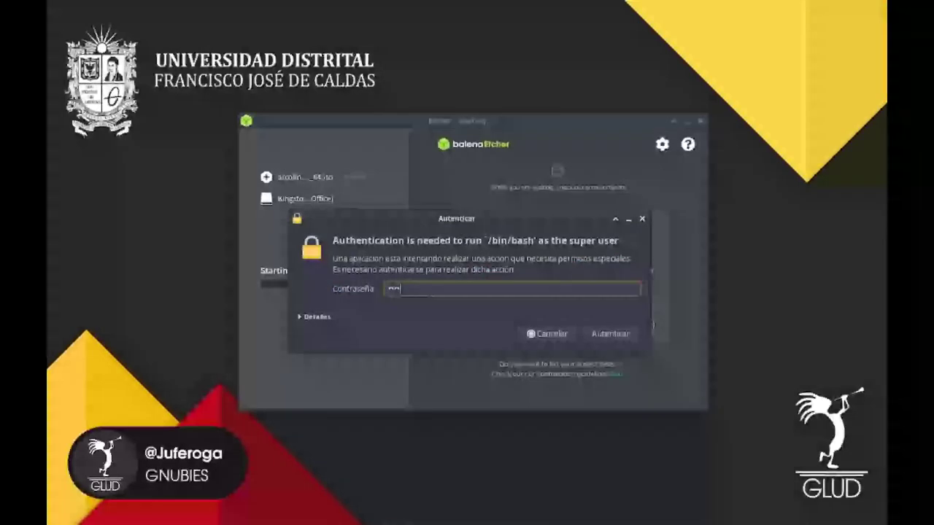
pyautogui.write('***')
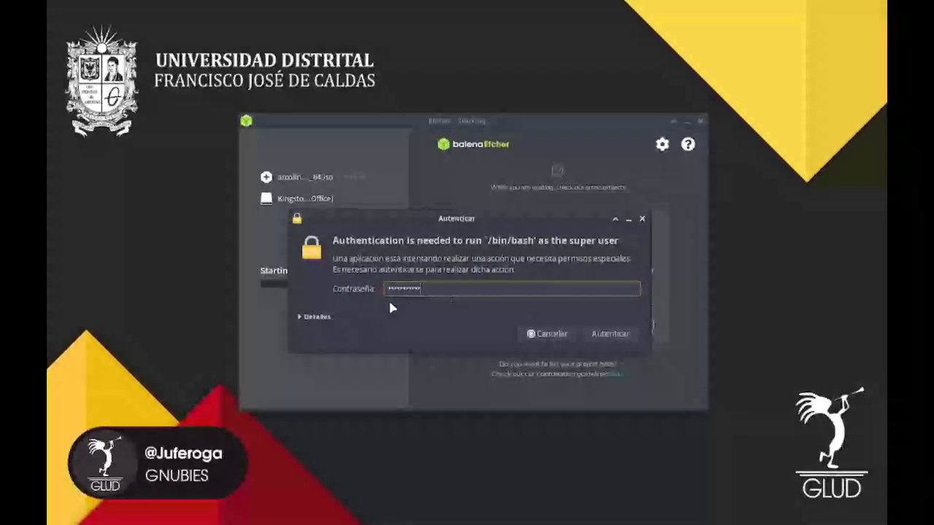
pyautogui.press('Return')
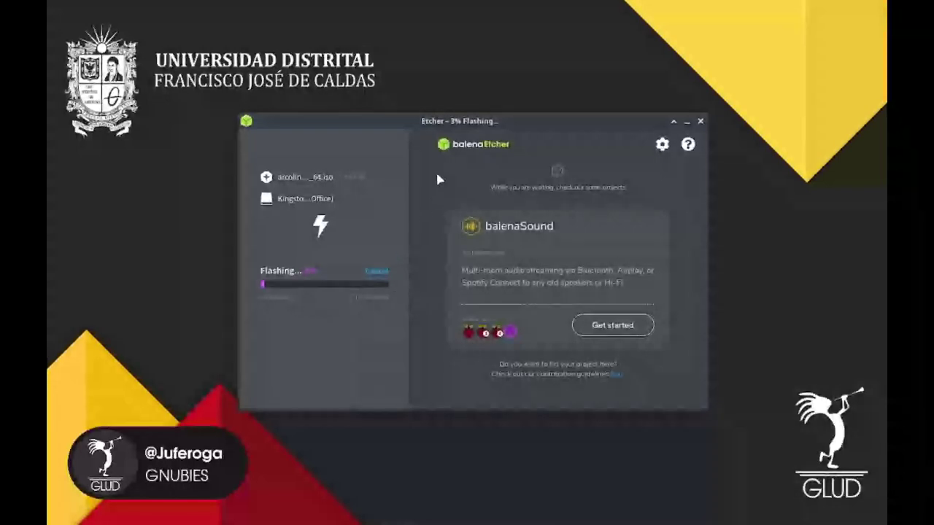
pyautogui.moveTo(454, 121)
pyautogui.mouseDown()
pyautogui.moveTo(532, 127)
pyautogui.moveTo(470, 120)
pyautogui.mouseUp()
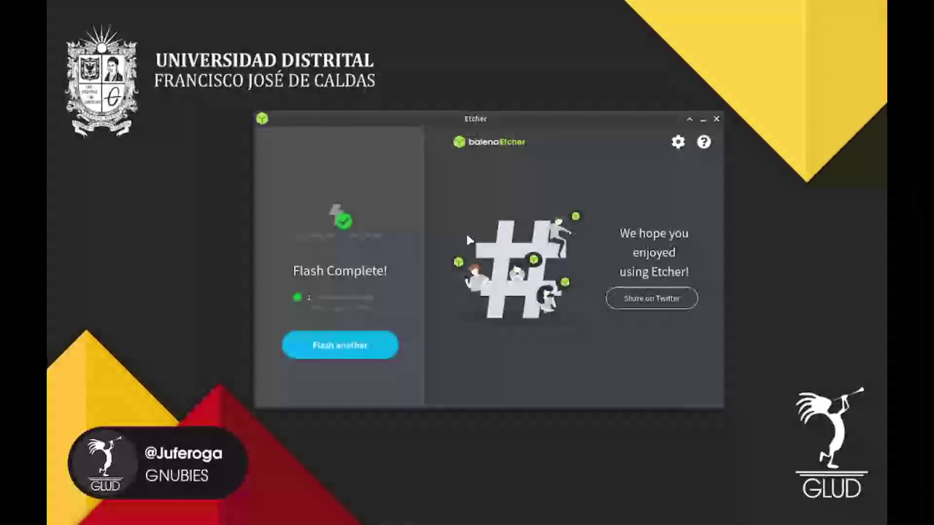
# Close balenaEtcher, run clear, ls and clear in the terminal, then close it.
pyautogui.click(716, 119)
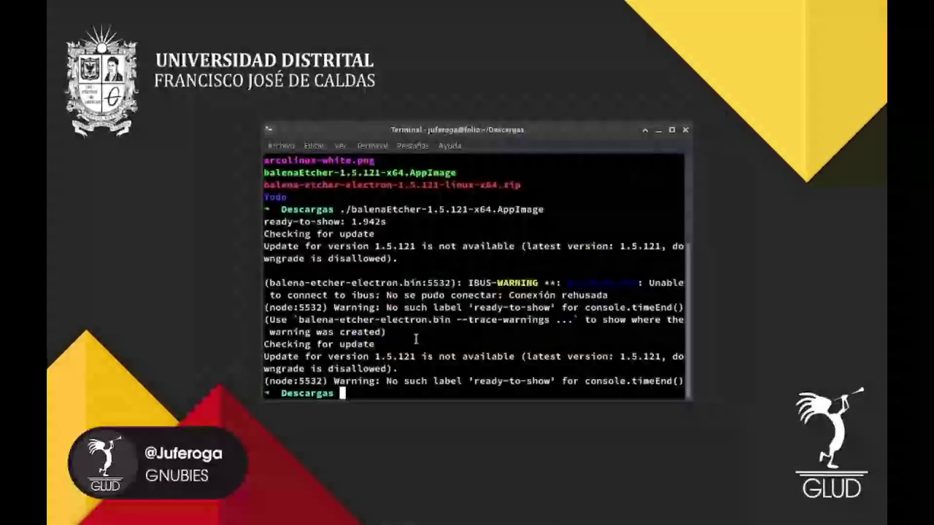
pyautogui.write('clear')
pyautogui.press('Return')
pyautogui.write('ls')
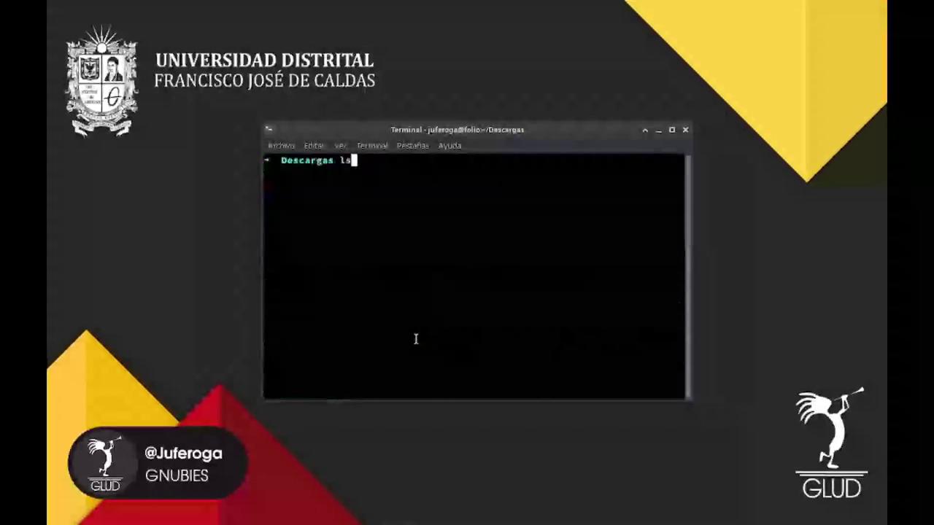
pyautogui.press('Return')
pyautogui.write('clear')
pyautogui.press('Return')
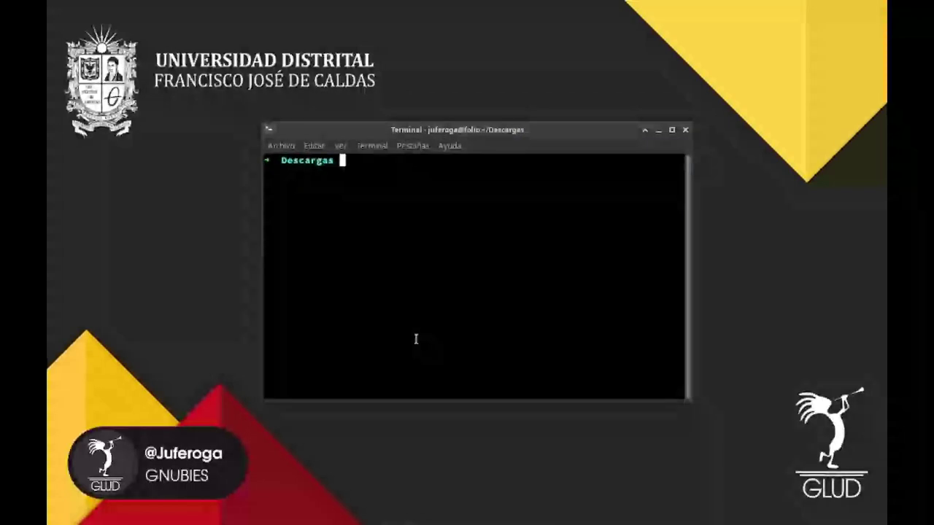
pyautogui.click(686, 130)
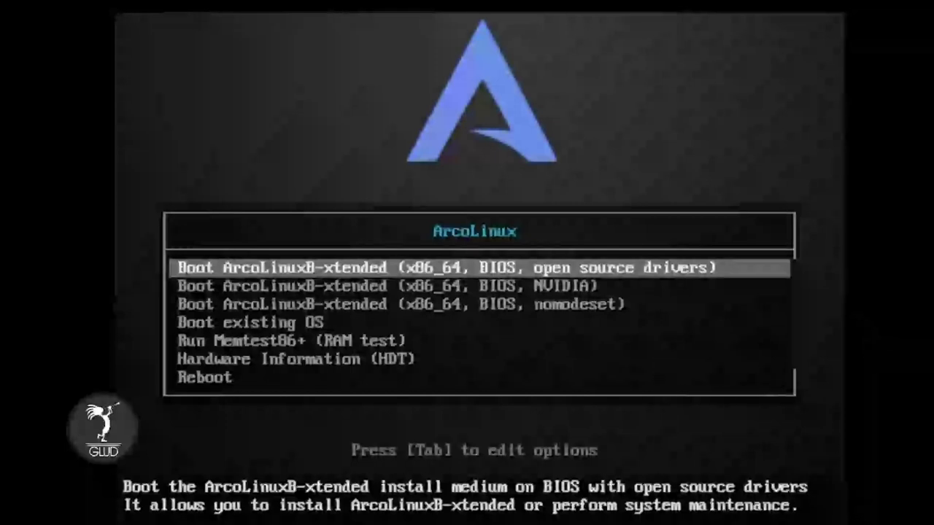
# Browse the open source drivers, NVIDIA and nomodeset boot entries.
pyautogui.press('Down')
pyautogui.press('Up')
pyautogui.press('Down')
pyautogui.press('Up')
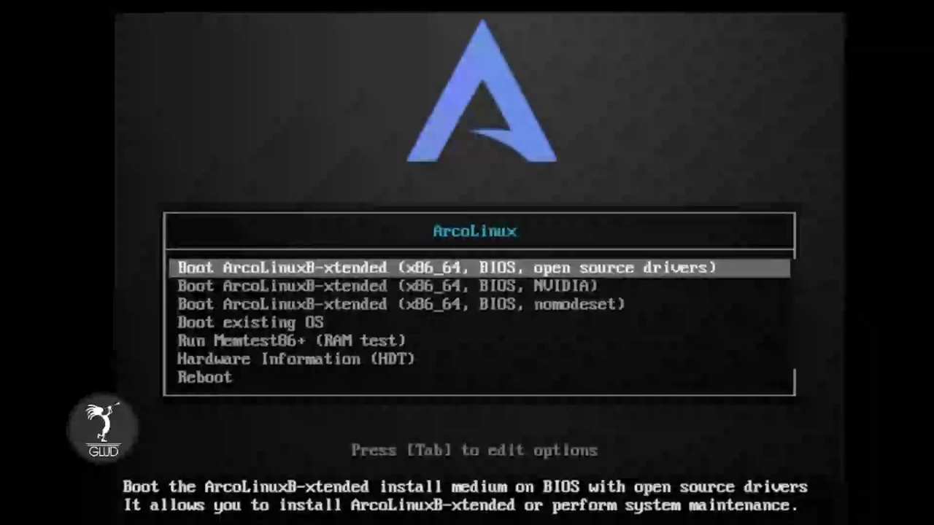
pyautogui.press('Down')
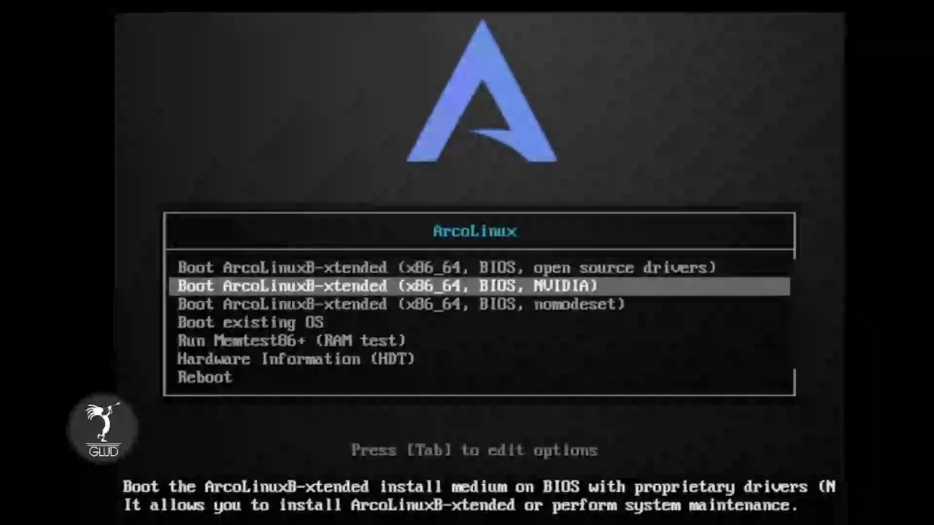
pyautogui.press('Down')
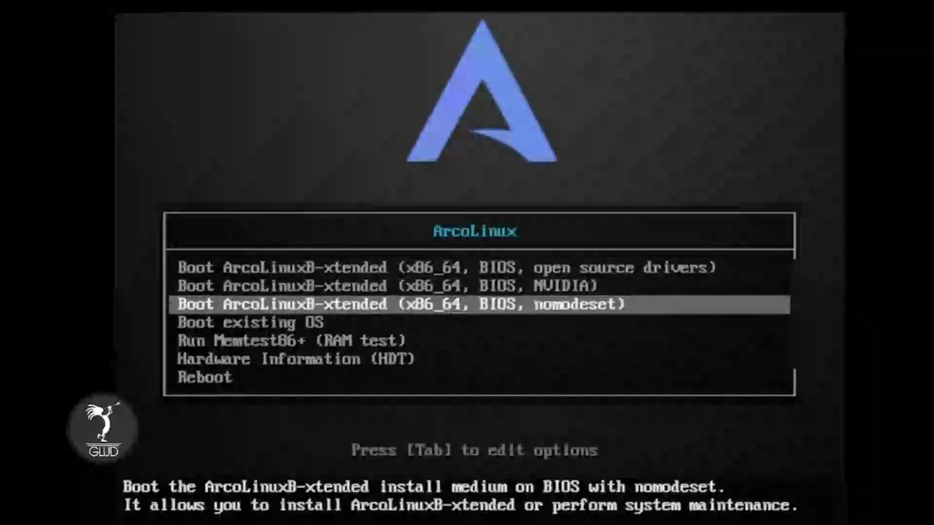
pyautogui.press('Up')
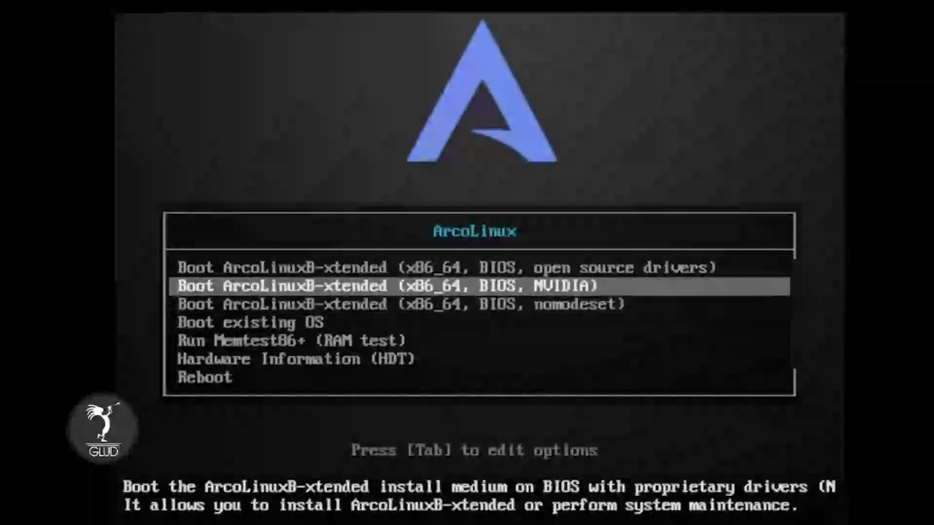
# Check Boot existing OS, Memtest86+, HDT and Reboot, then boot with open source drivers.
pyautogui.press('Down')
pyautogui.press('Down')
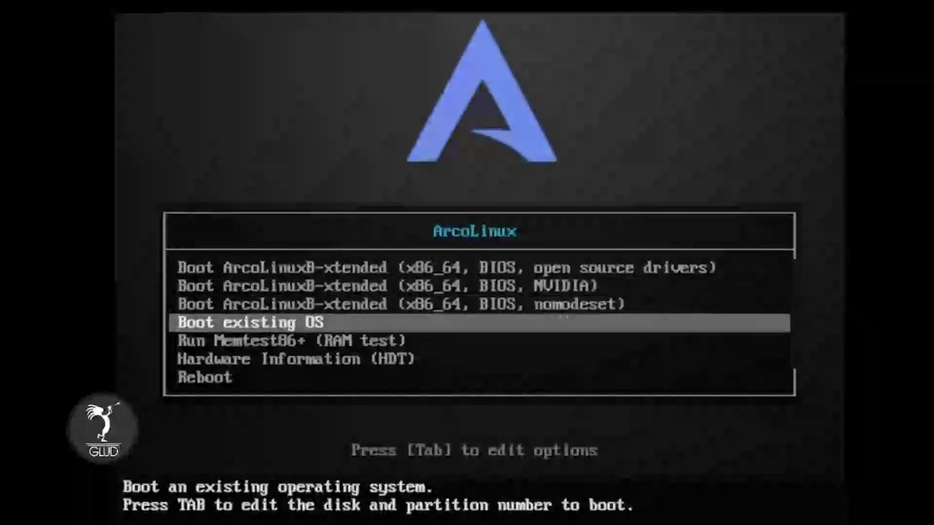
pyautogui.press('Up')
pyautogui.press('Down')
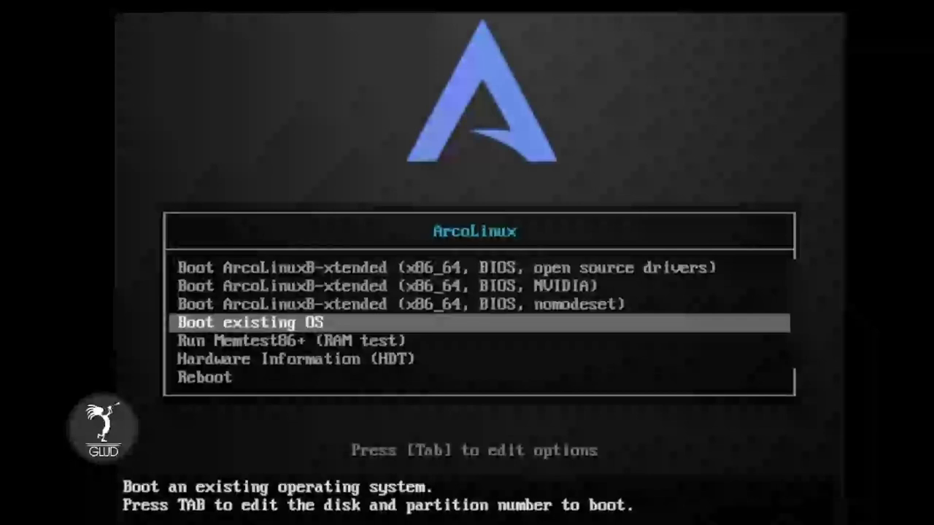
pyautogui.press('Down')
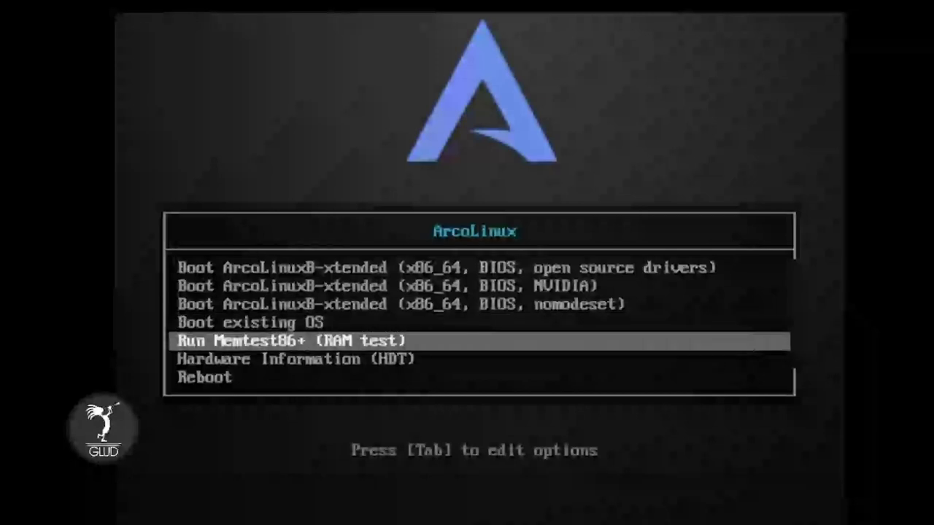
pyautogui.press('Down')
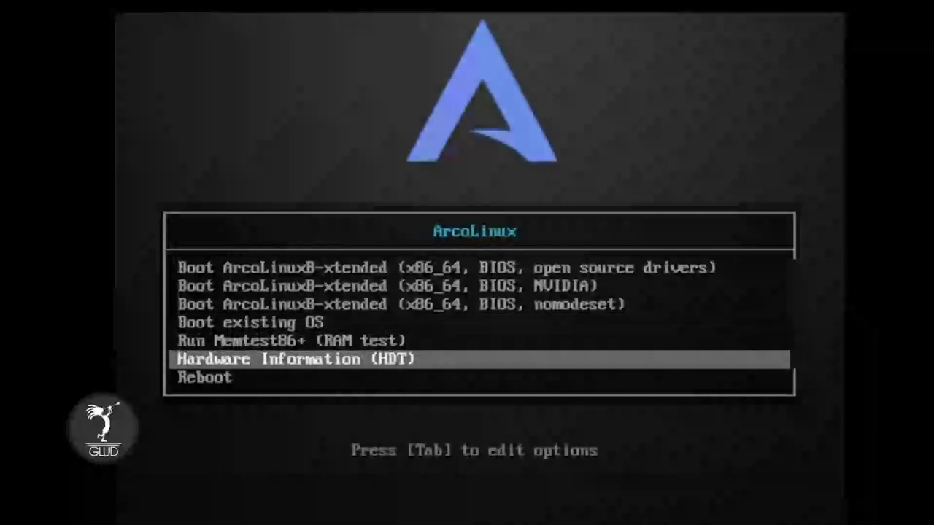
pyautogui.press('Down')
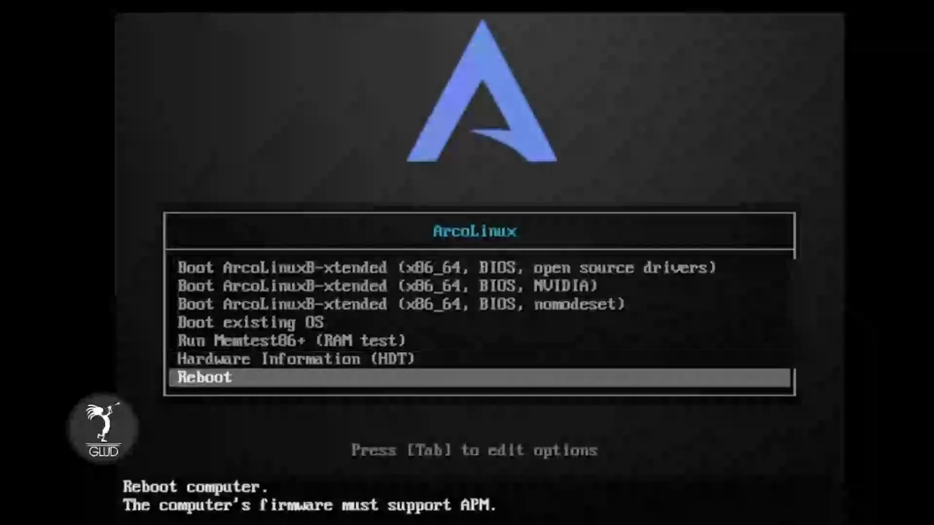
pyautogui.press('Up')
pyautogui.press('Up')
pyautogui.press('Up')
pyautogui.press('Up')
pyautogui.press('Up')
pyautogui.press('Up')
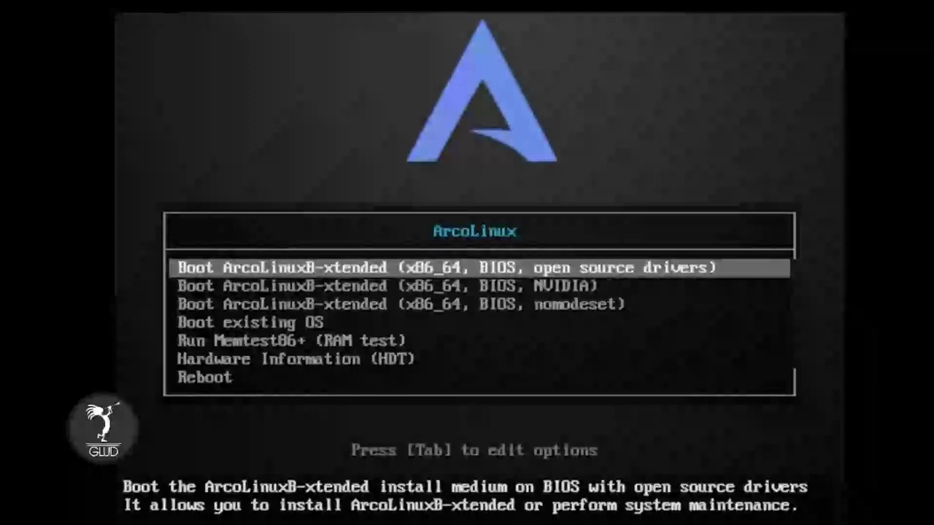
pyautogui.press('Return')
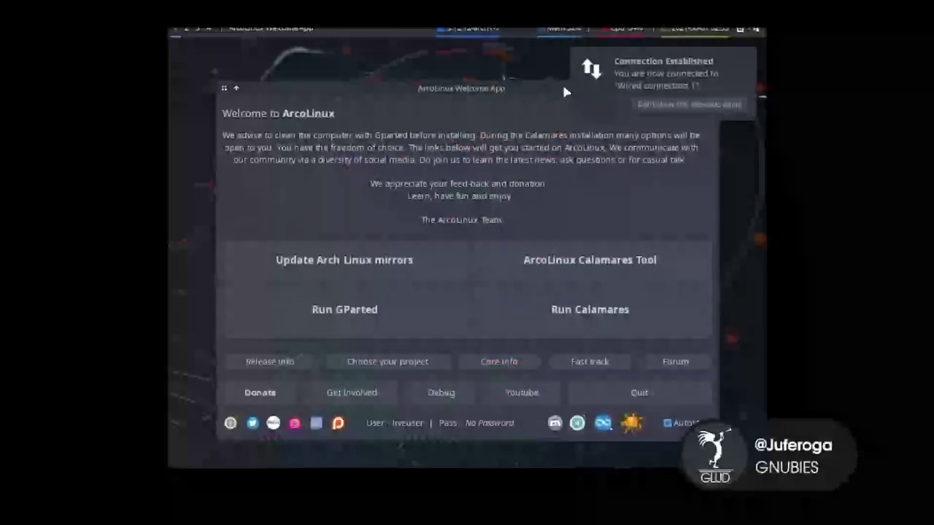
# Dismiss the Connection Established notification and launch Calamares from the ArcoLinux Welcome App.
pyautogui.click(693, 73)
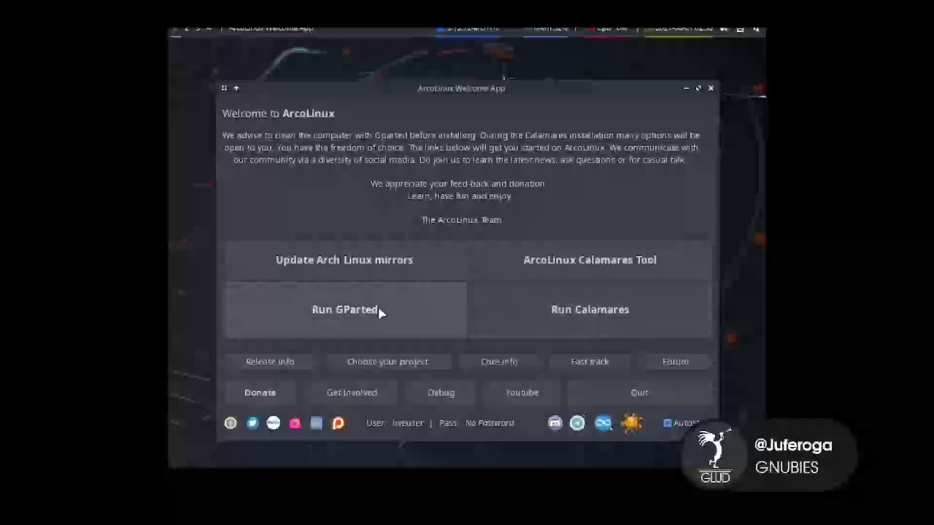
pyautogui.click(557, 320)
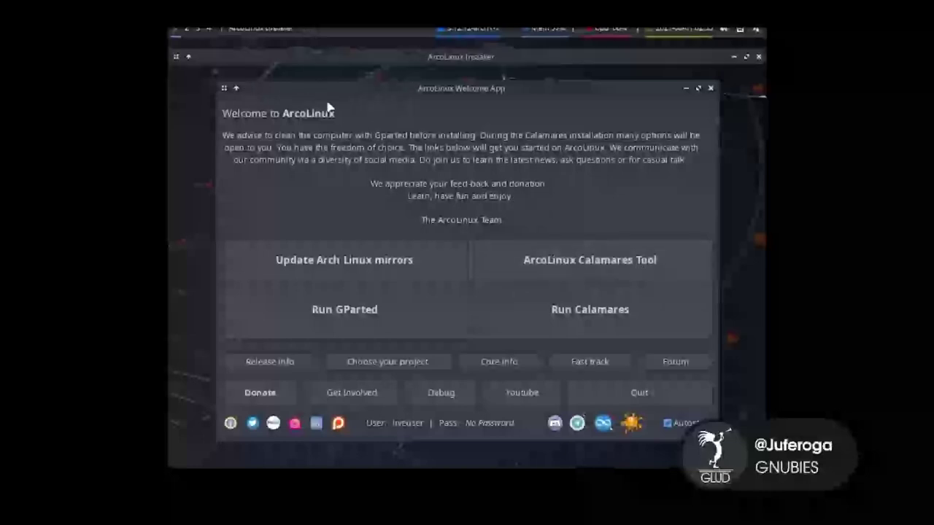
# Set the installer language to español de España and continue to the Kernel page.
pyautogui.click(332, 67)
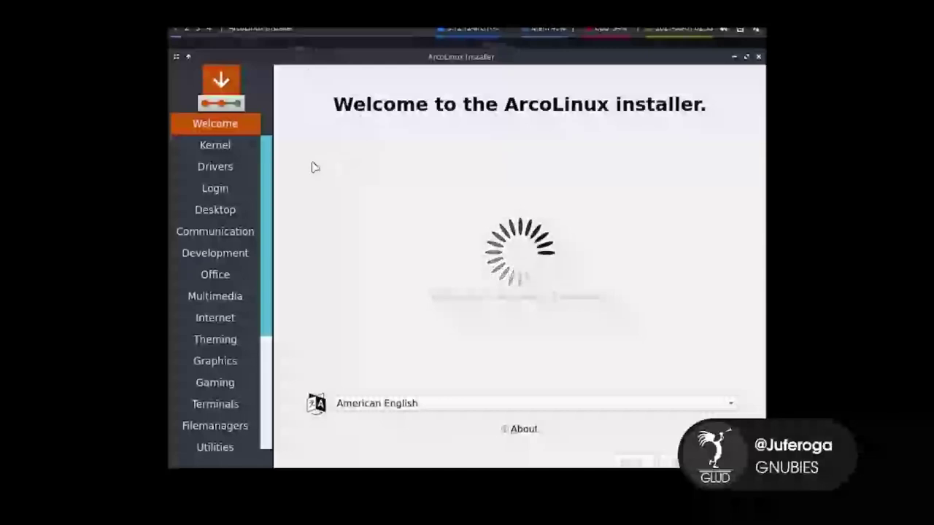
pyautogui.scroll(-3, 243, 181)
pyautogui.scroll(3, 244, 181)
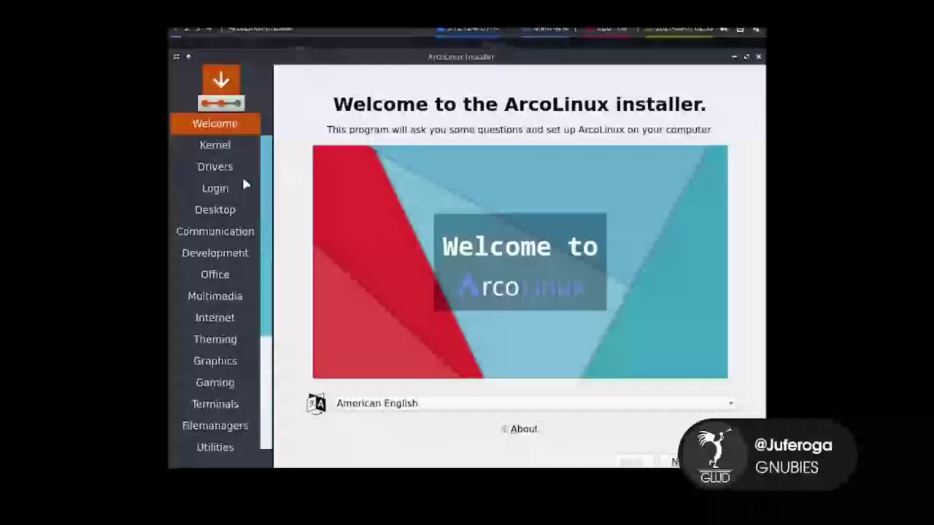
pyautogui.click(430, 403)
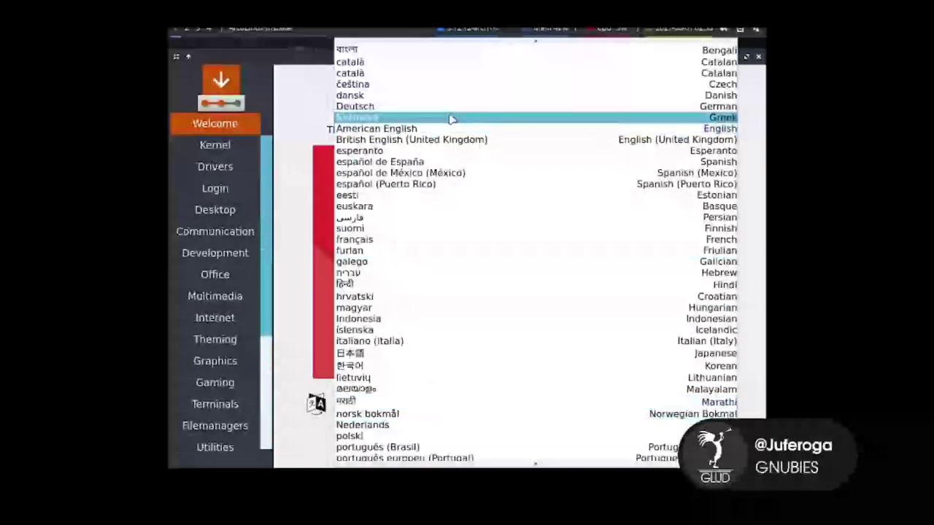
pyautogui.scroll(2, 430, 194)
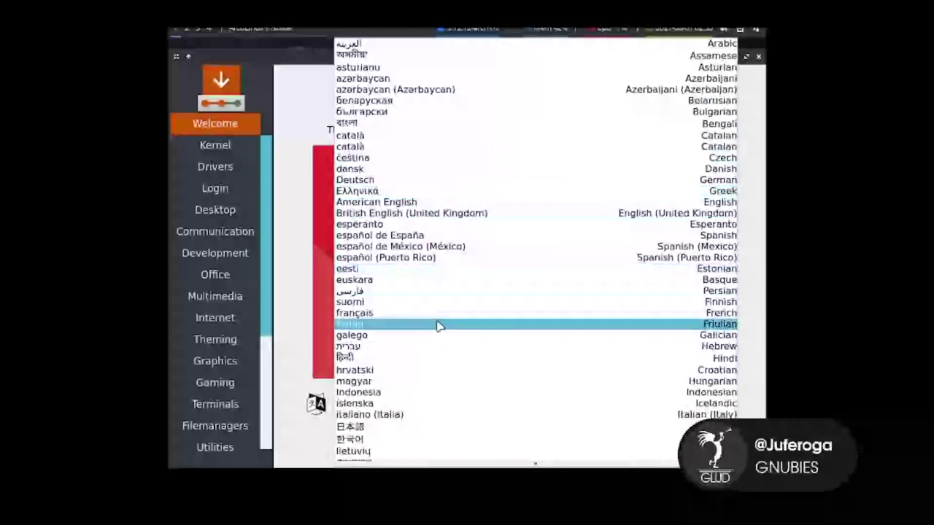
pyautogui.click(427, 237)
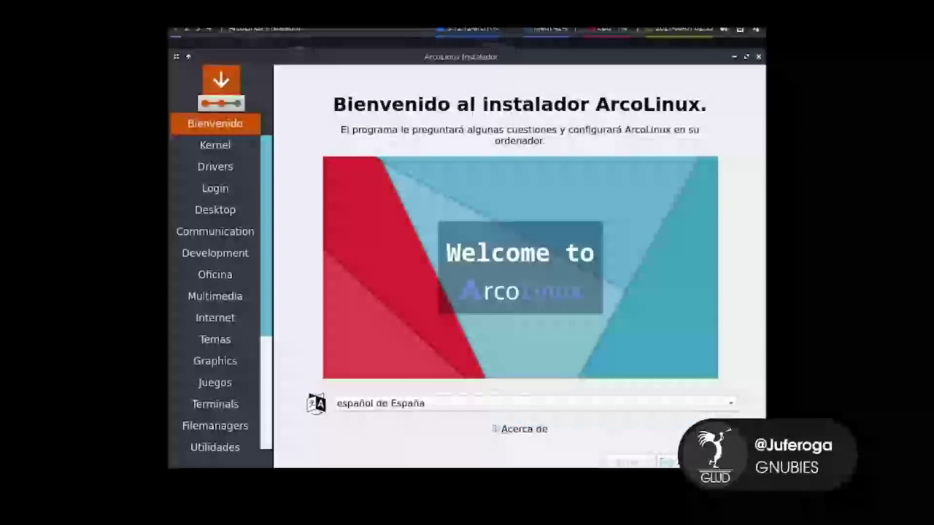
pyautogui.click(668, 462)
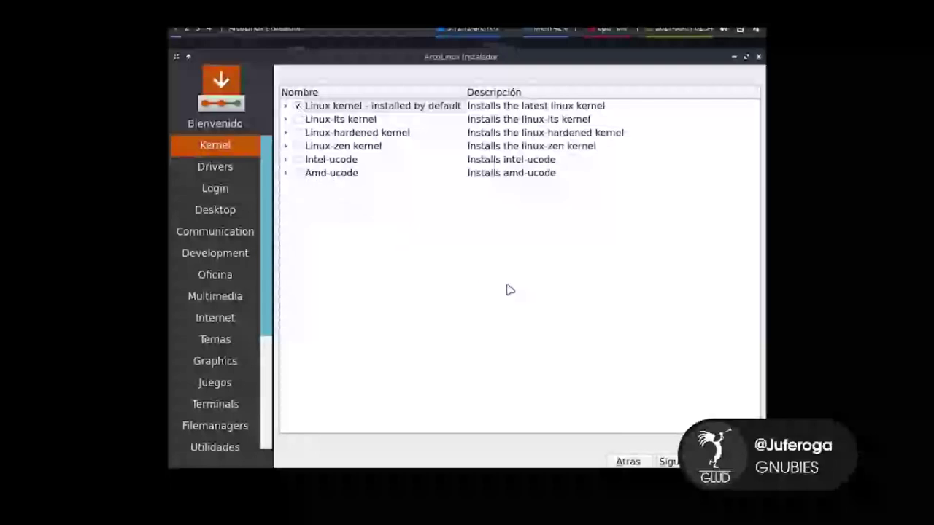
# On the Drivers page, tick Xf86-video-vesa and review the Intel, AMDGPU and Nvidia entries.
pyautogui.click(666, 462)
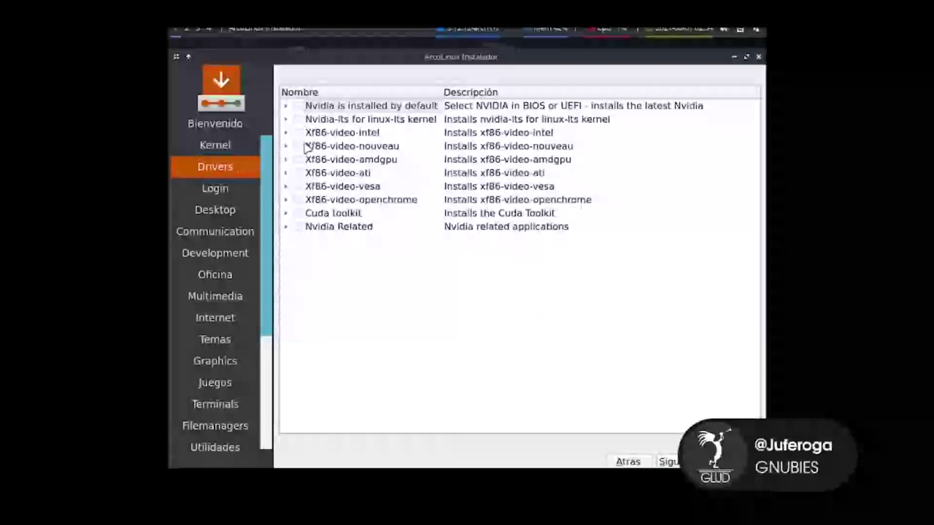
pyautogui.click(299, 187)
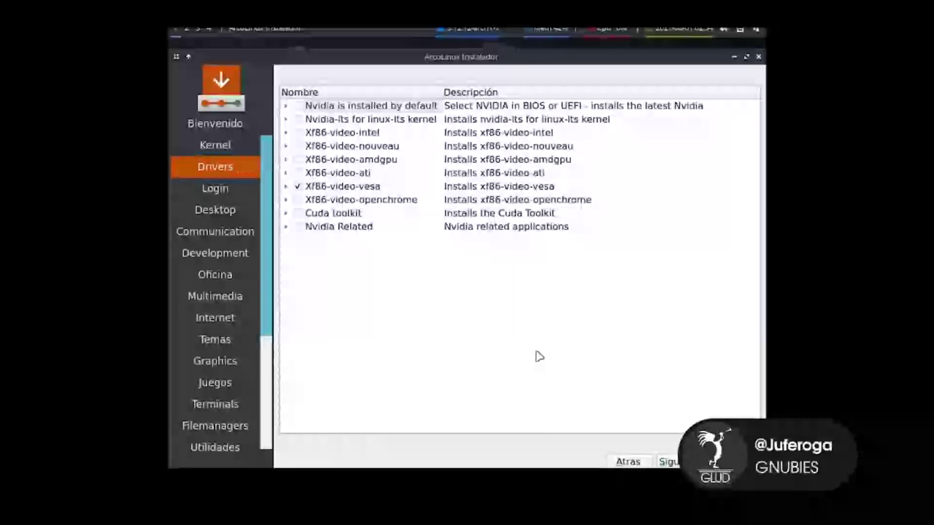
pyautogui.click(364, 134)
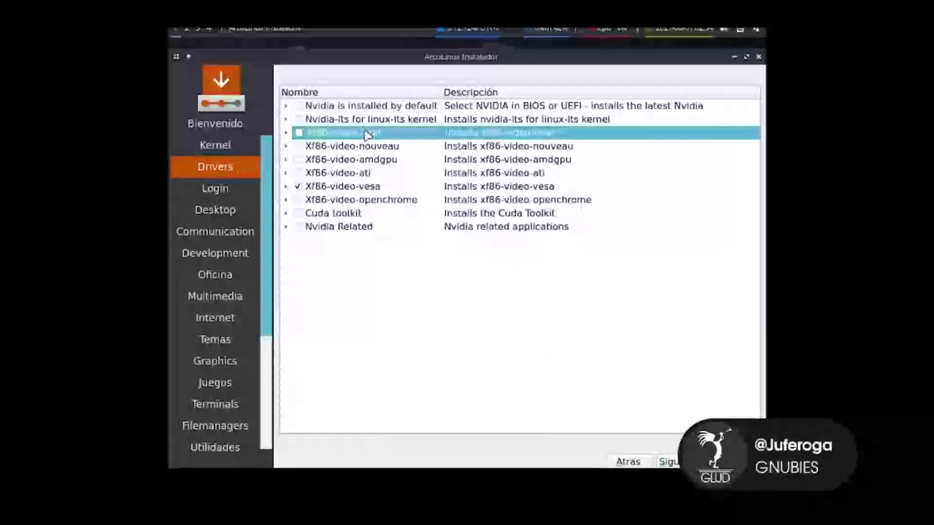
pyautogui.click(416, 162)
pyautogui.click(417, 106)
pyautogui.click(417, 121)
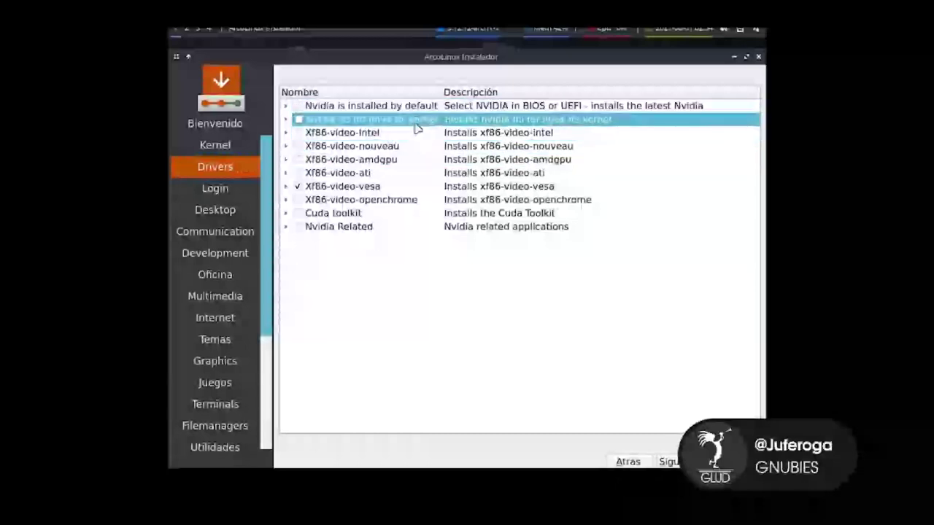
pyautogui.click(403, 162)
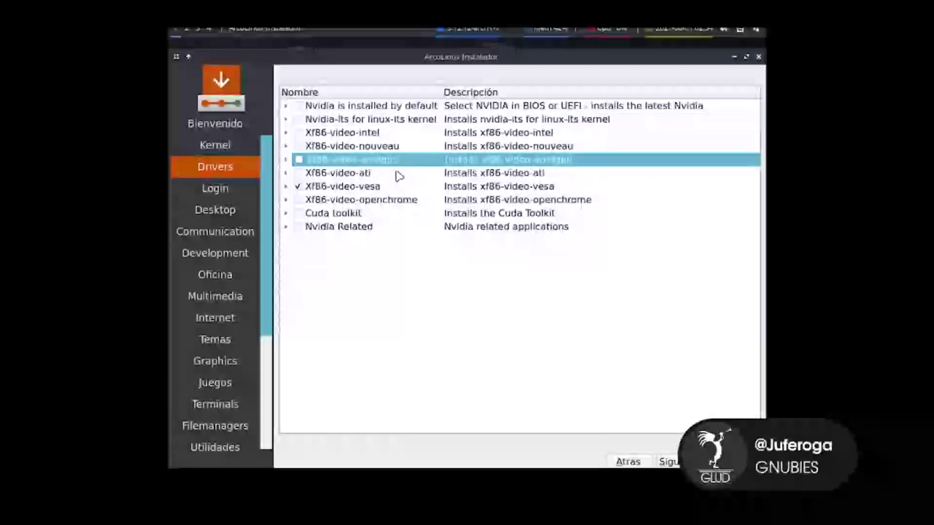
# Review the ATI, Openchrome, Cuda toolkit and Nvidia Related entries, then go to the Login page.
pyautogui.click(380, 175)
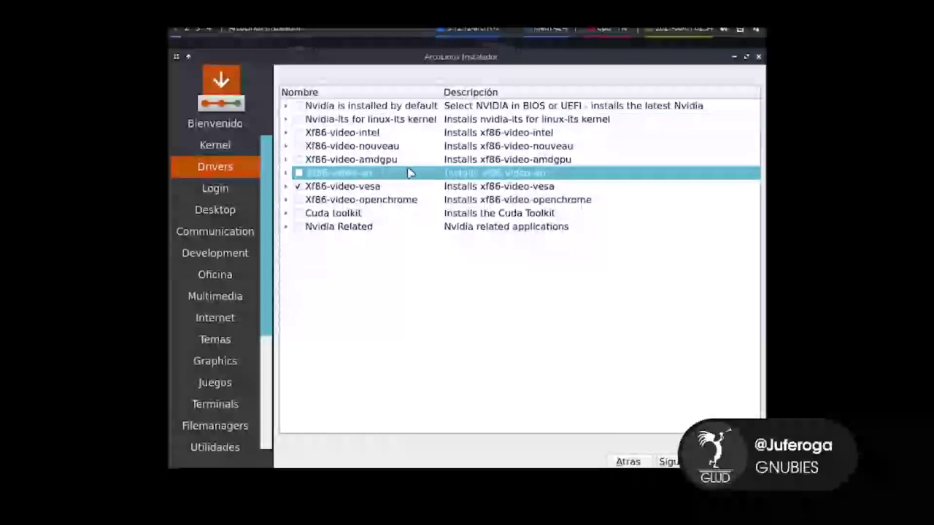
pyautogui.click(417, 201)
pyautogui.click(399, 216)
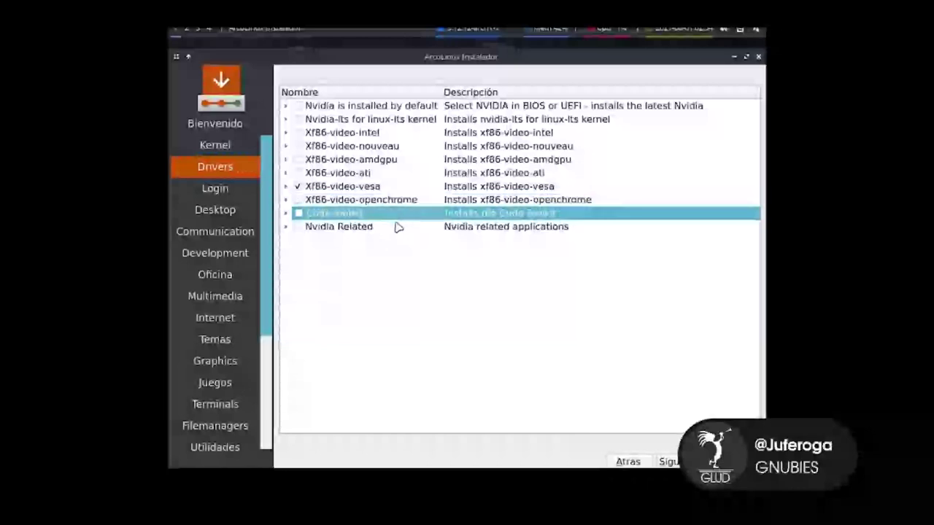
pyautogui.click(398, 227)
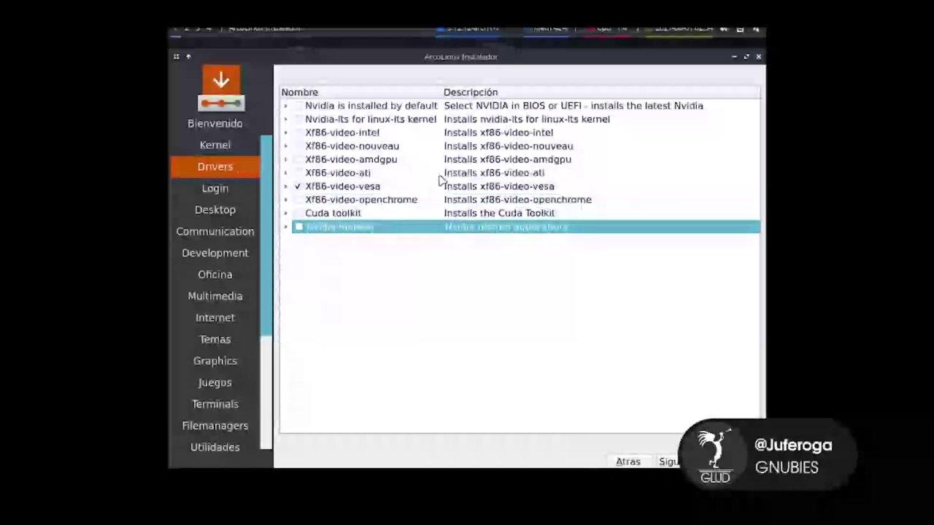
pyautogui.click(386, 202)
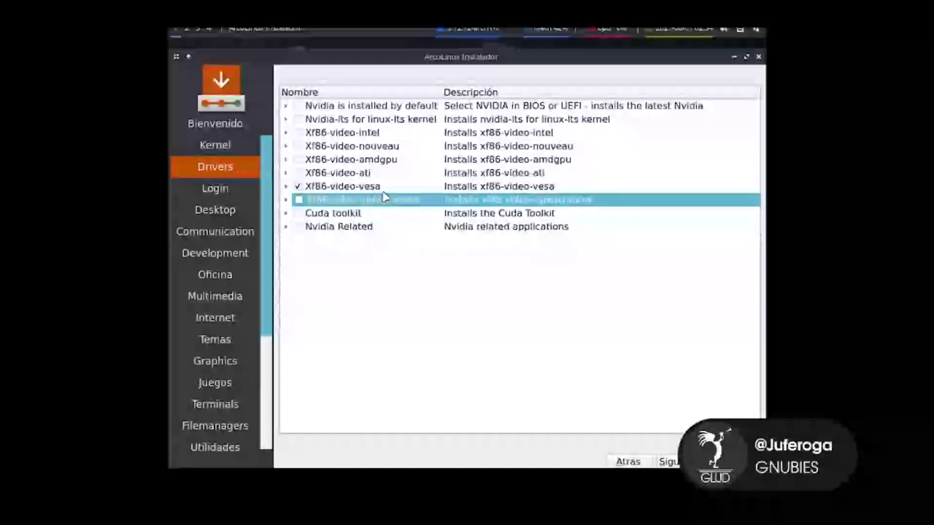
pyautogui.click(386, 188)
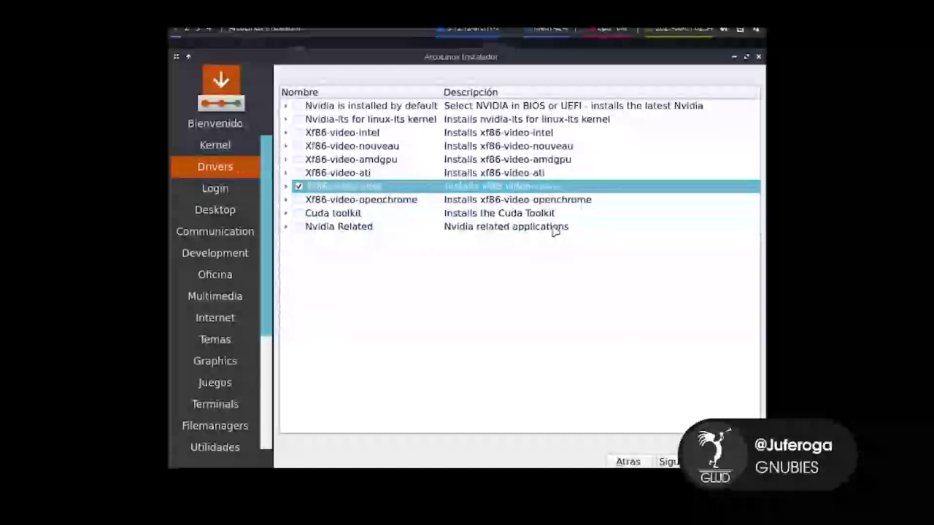
pyautogui.click(669, 461)
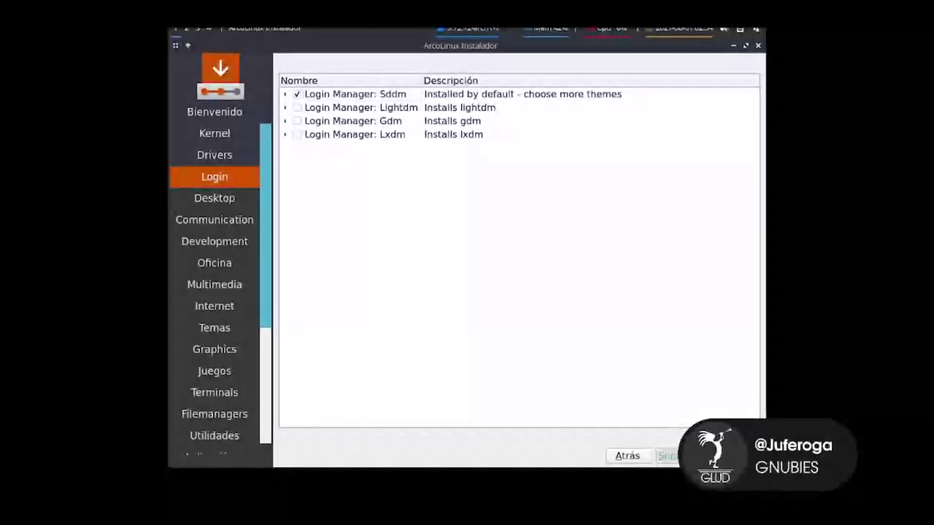
# Keep Sddm as login manager after expanding and collapsing its themes, then return to Desktop.
pyautogui.click(666, 456)
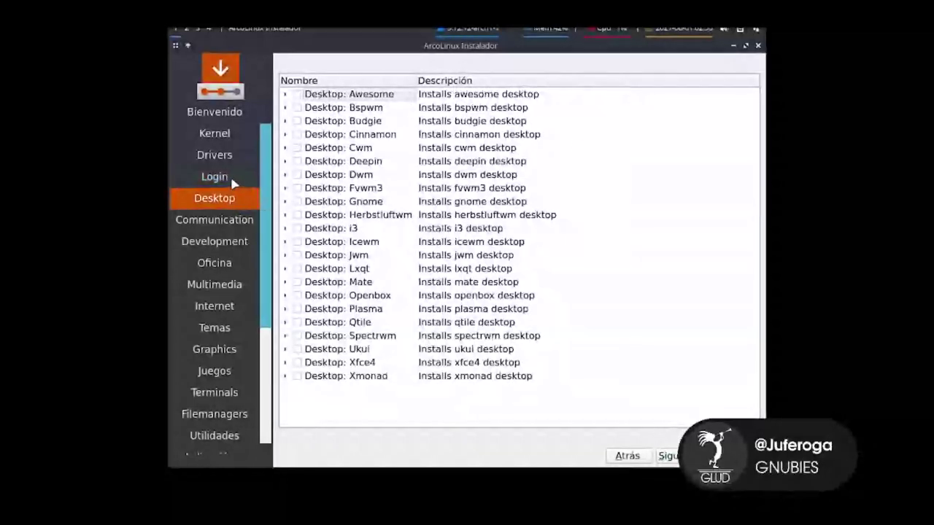
pyautogui.click(626, 455)
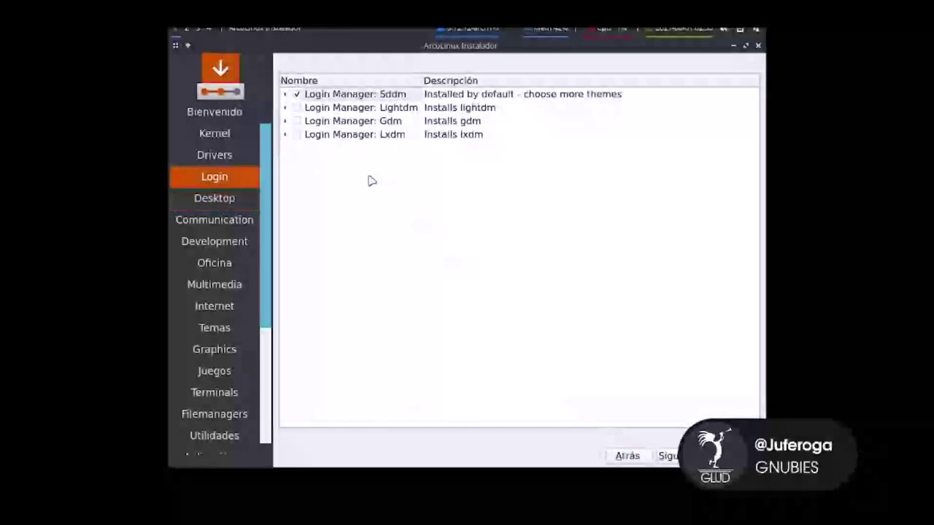
pyautogui.click(286, 95)
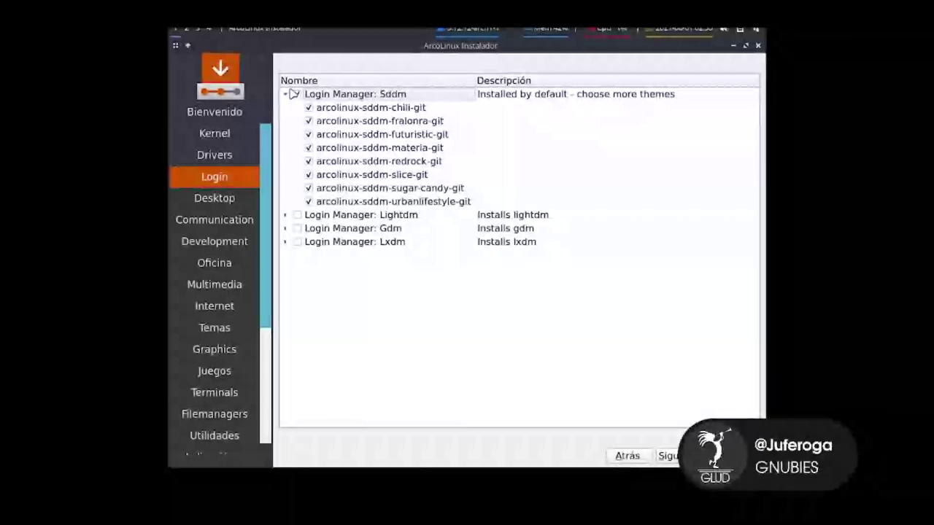
pyautogui.click(286, 95)
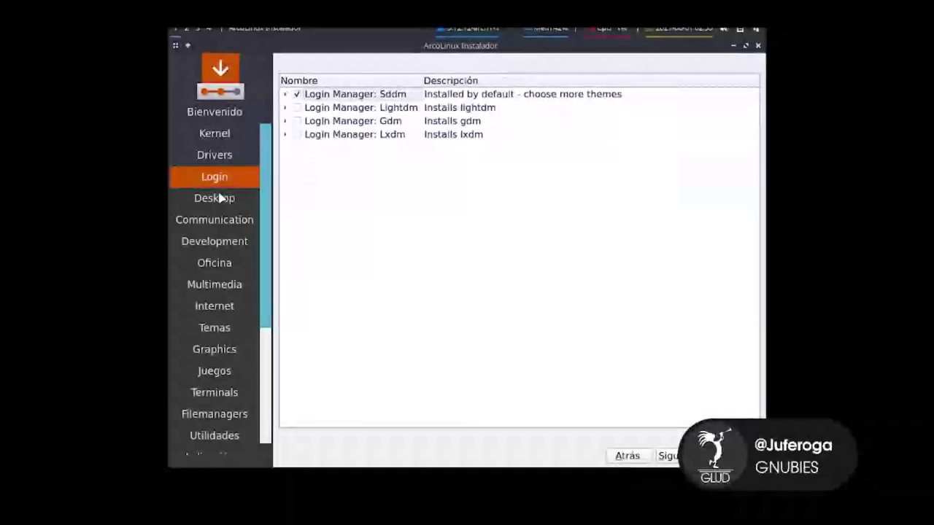
pyautogui.click(668, 456)
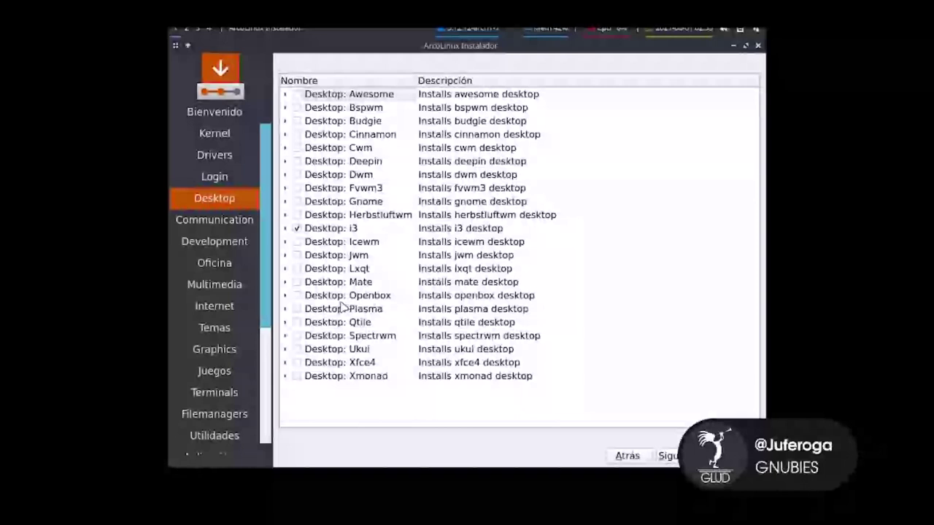
# Tick Openbox and Xfce4 alongside i3, collapse the Xfce4 row, and continue to Communication.
pyautogui.click(298, 295)
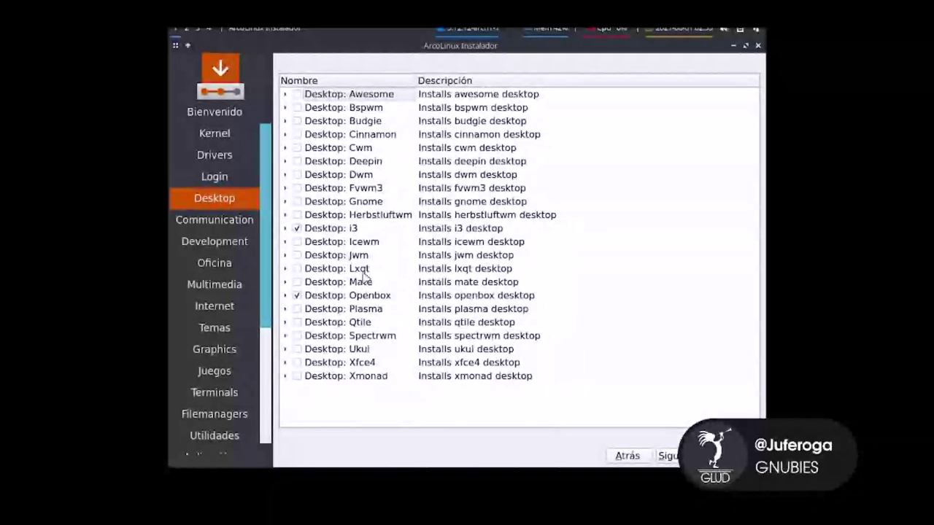
pyautogui.click(298, 362)
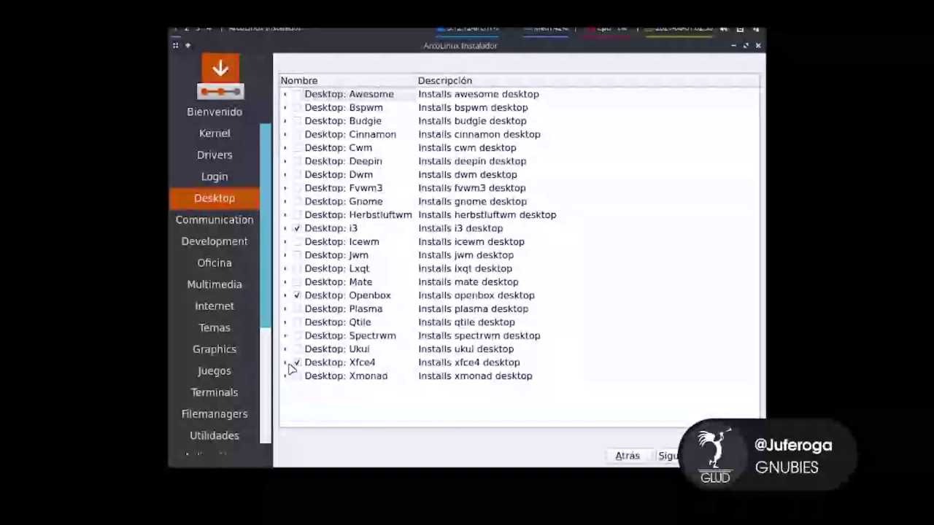
pyautogui.scroll(-1, 311, 376)
pyautogui.scroll(-1, 310, 376)
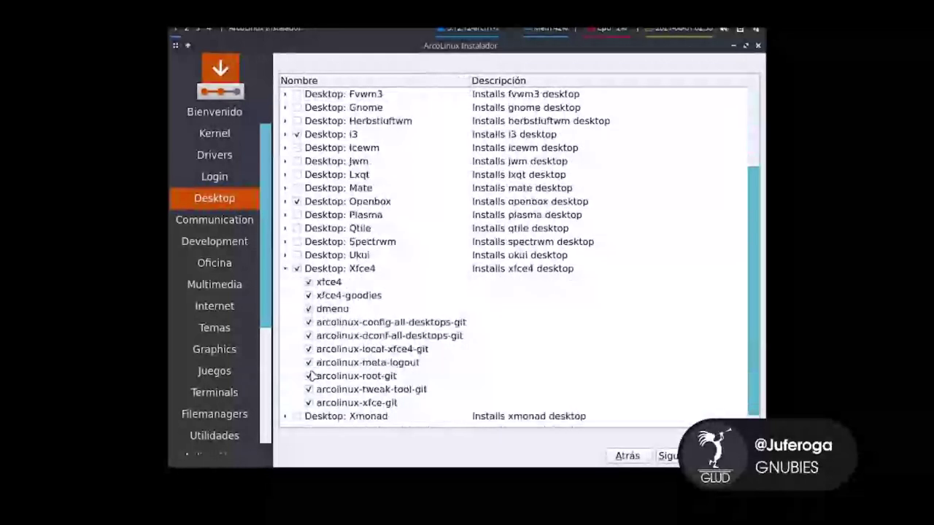
pyautogui.click(286, 272)
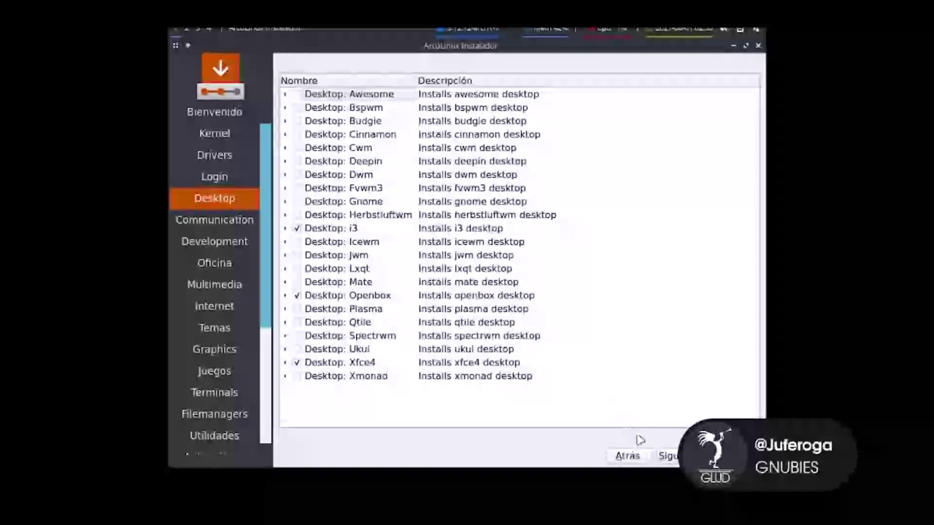
pyautogui.click(670, 456)
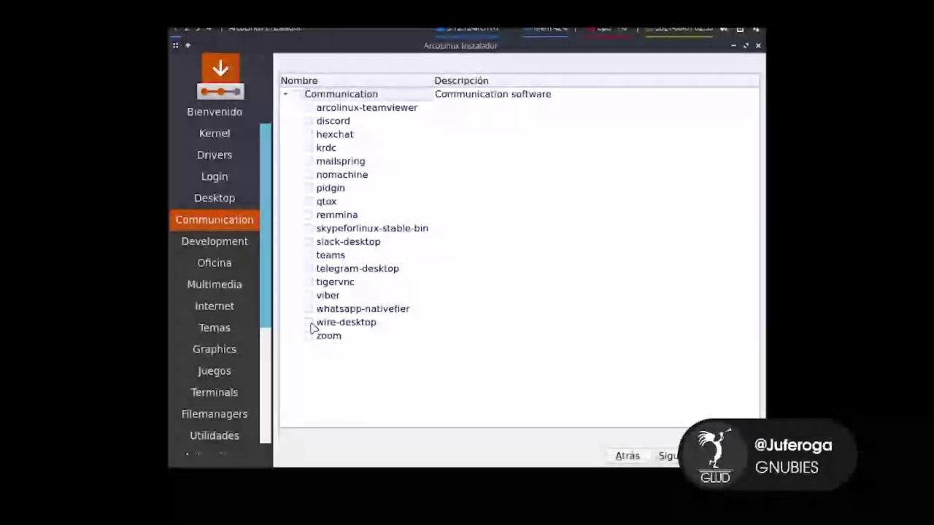
# Tick telegram-desktop on the Communication page and continue to the Development page.
pyautogui.click(310, 269)
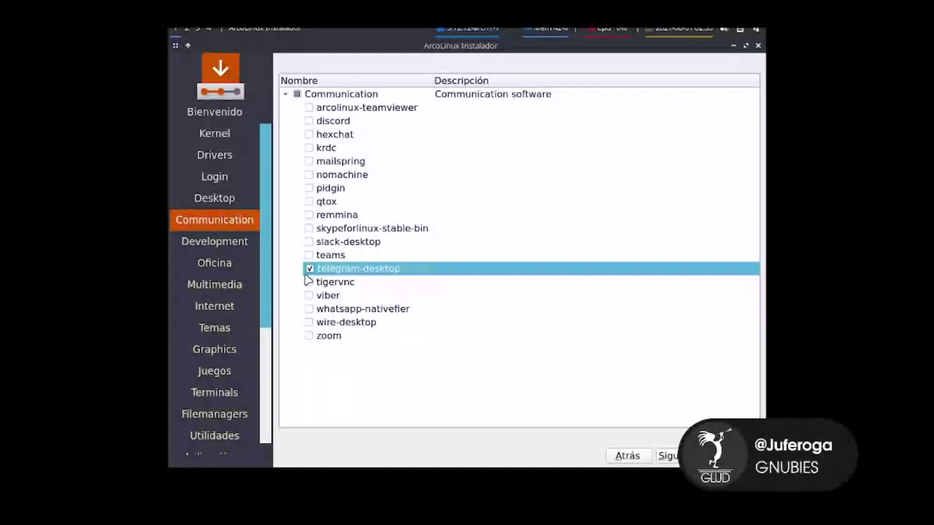
pyautogui.click(668, 456)
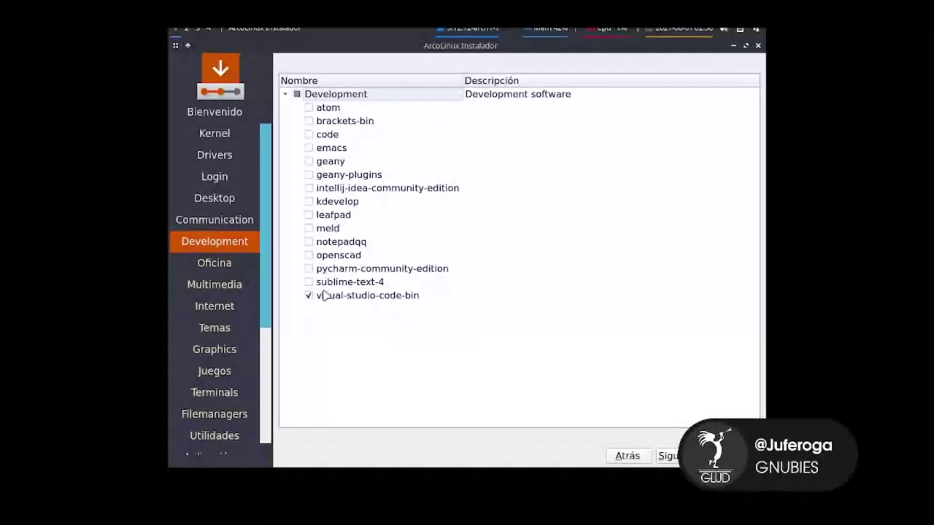
# Tick Onlyoffice on the Oficina page and continue to the Multimedia list.
pyautogui.click(667, 455)
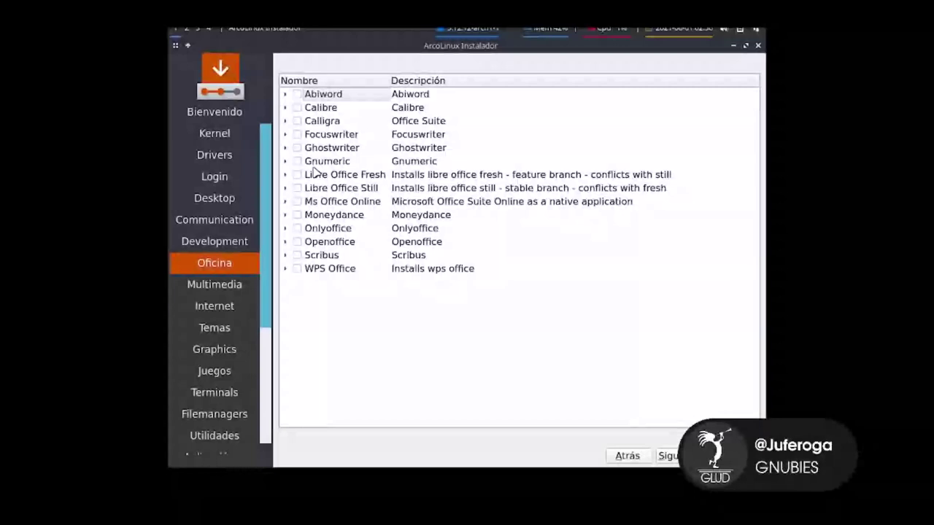
pyautogui.click(297, 228)
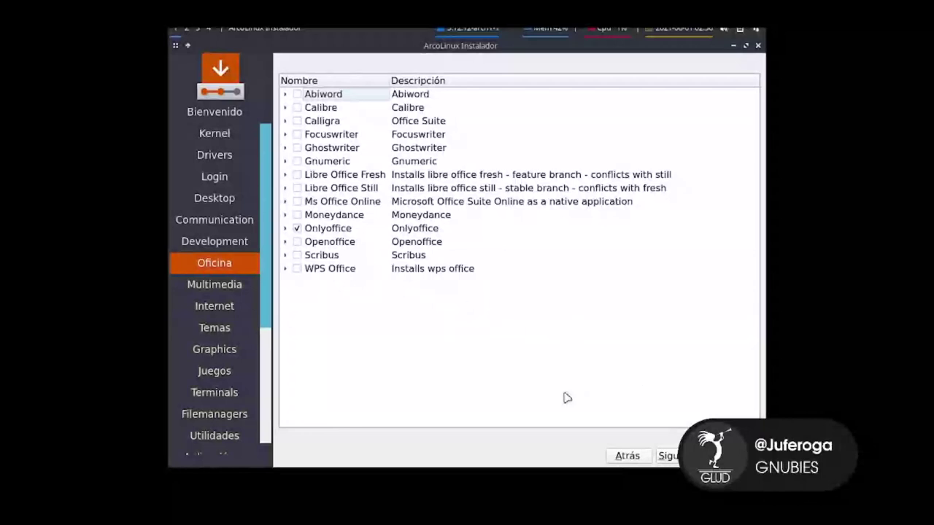
pyautogui.click(666, 456)
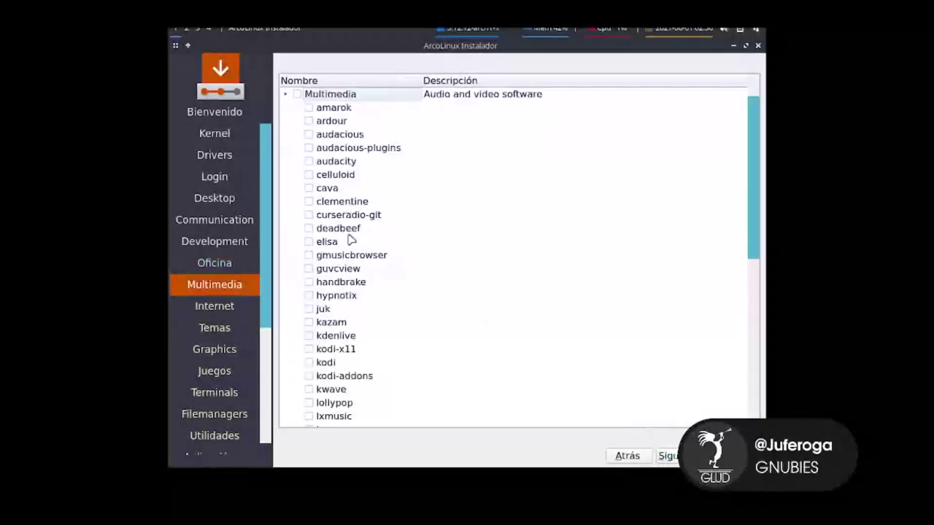
# Tick vlc in the Multimedia list, look over spotify and simplescreenrecorder, and continue to Internet.
pyautogui.scroll(-8, 350, 240)
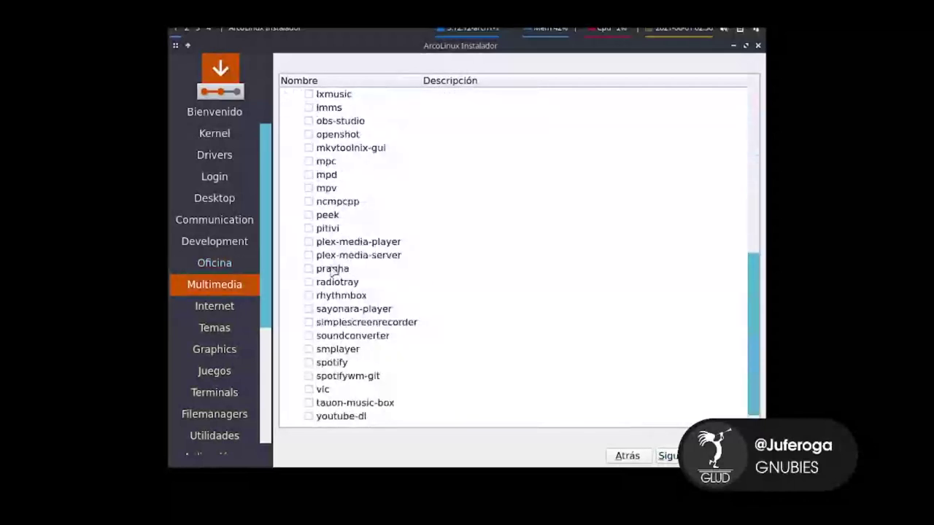
pyautogui.scroll(7, 319, 303)
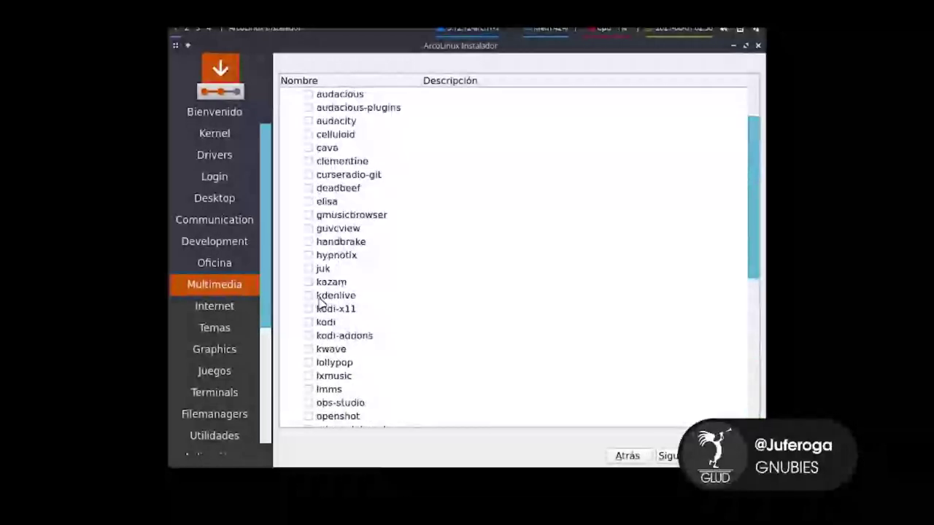
pyautogui.scroll(-7, 319, 302)
pyautogui.click(310, 389)
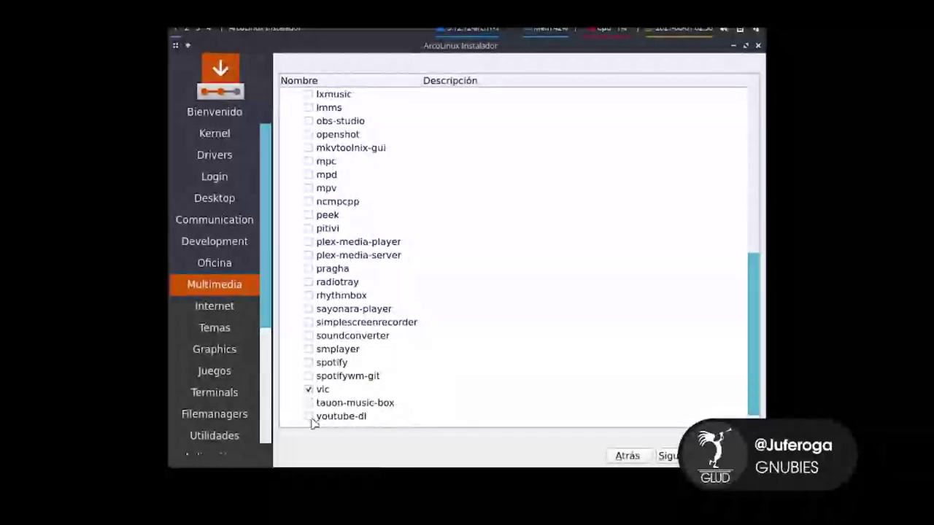
pyautogui.scroll(3, 322, 334)
pyautogui.scroll(2, 322, 334)
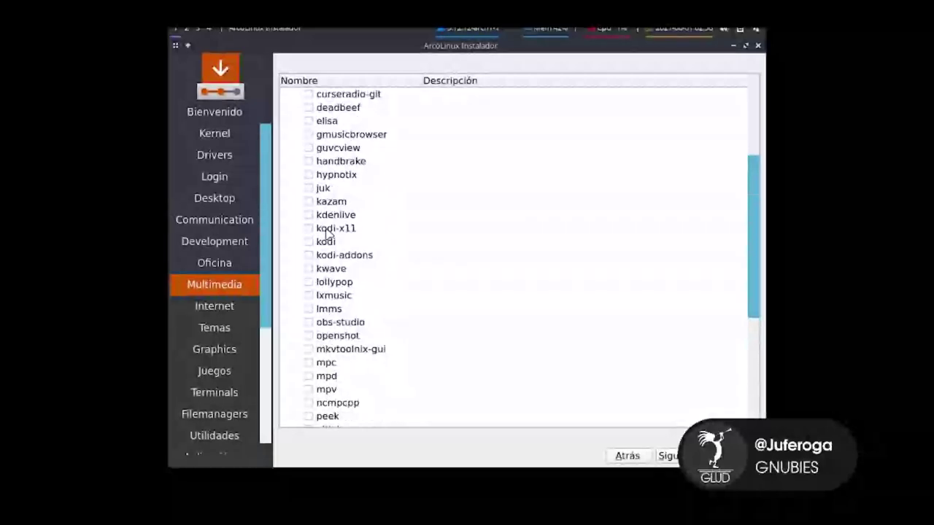
pyautogui.scroll(3, 326, 232)
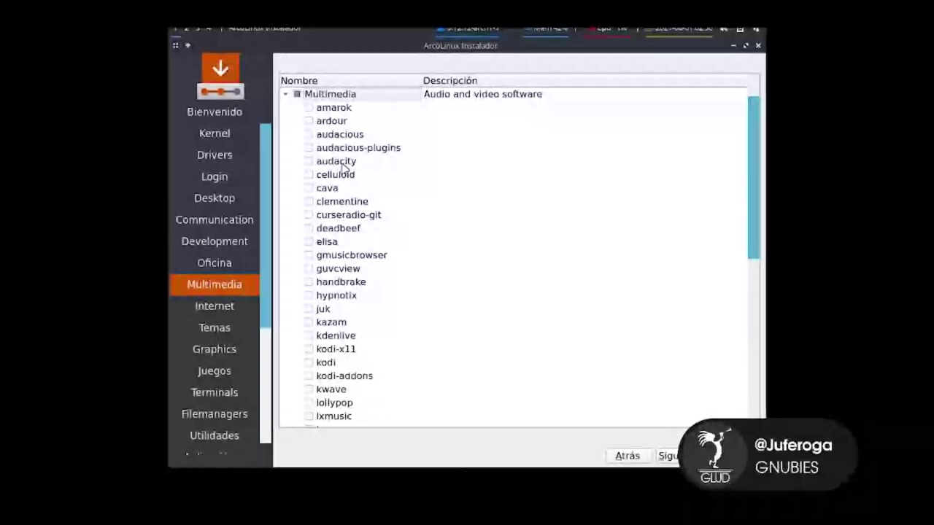
pyautogui.scroll(-8, 343, 167)
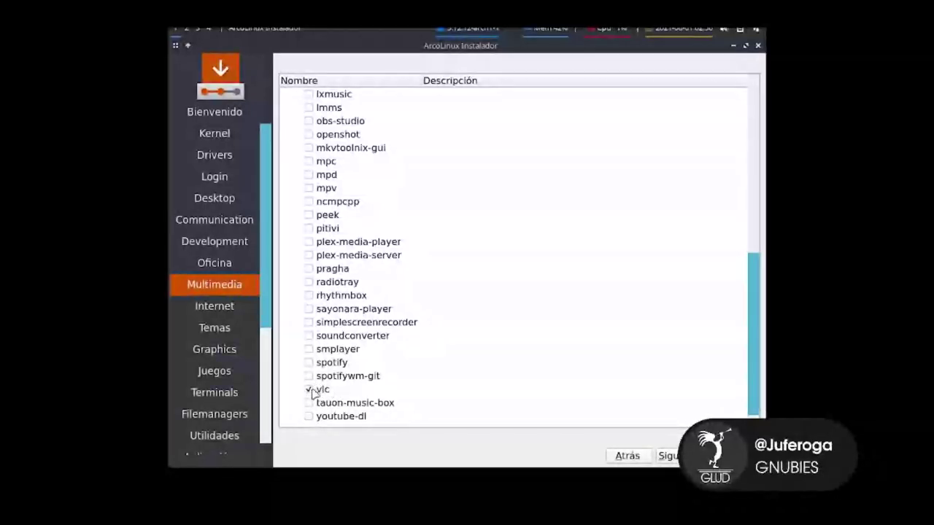
pyautogui.click(337, 364)
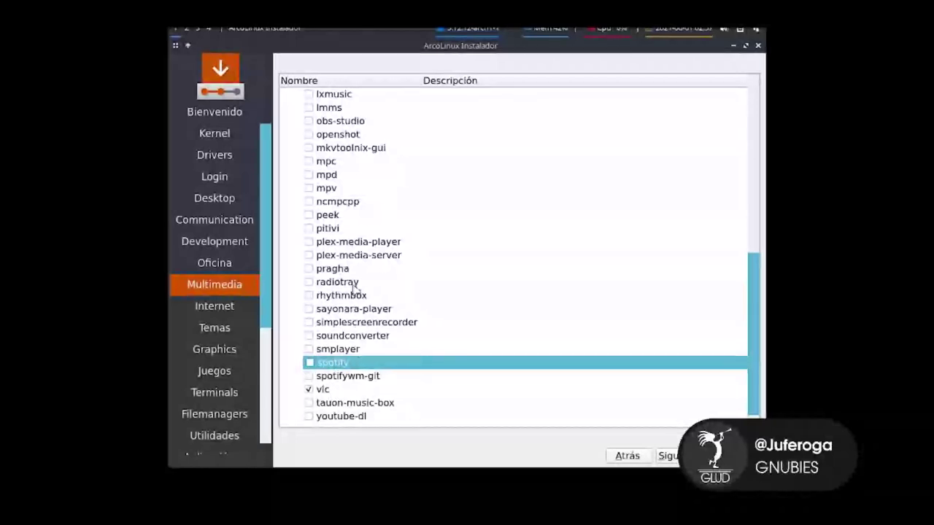
pyautogui.click(394, 324)
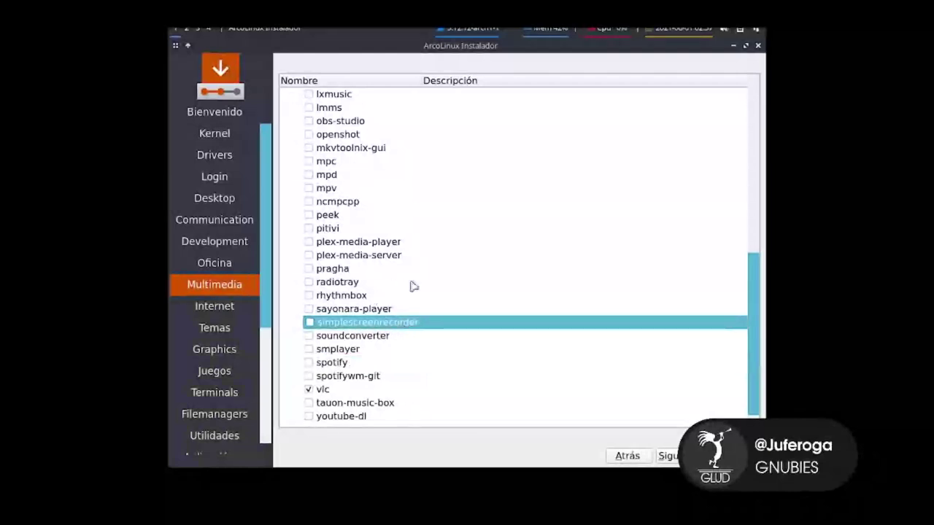
pyautogui.click(670, 457)
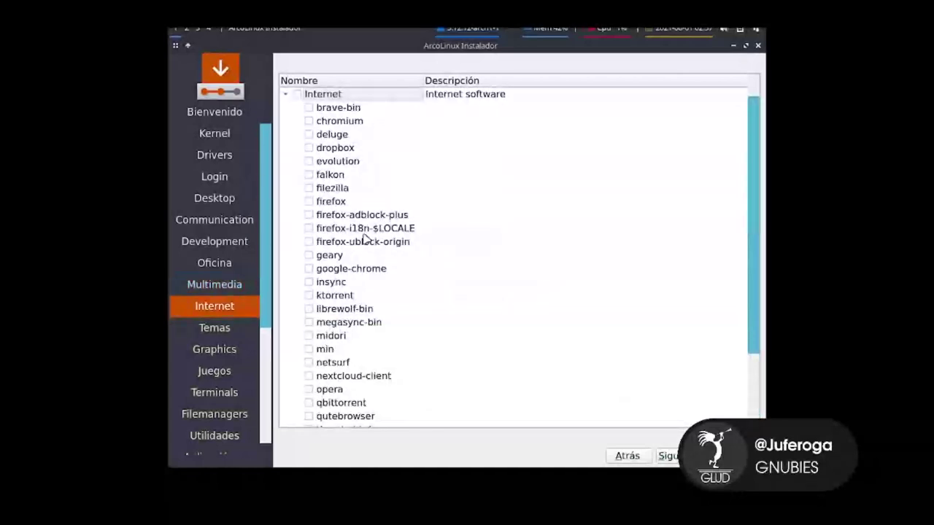
# Tick midori on the Internet page and continue to the Temas page.
pyautogui.scroll(-2, 364, 238)
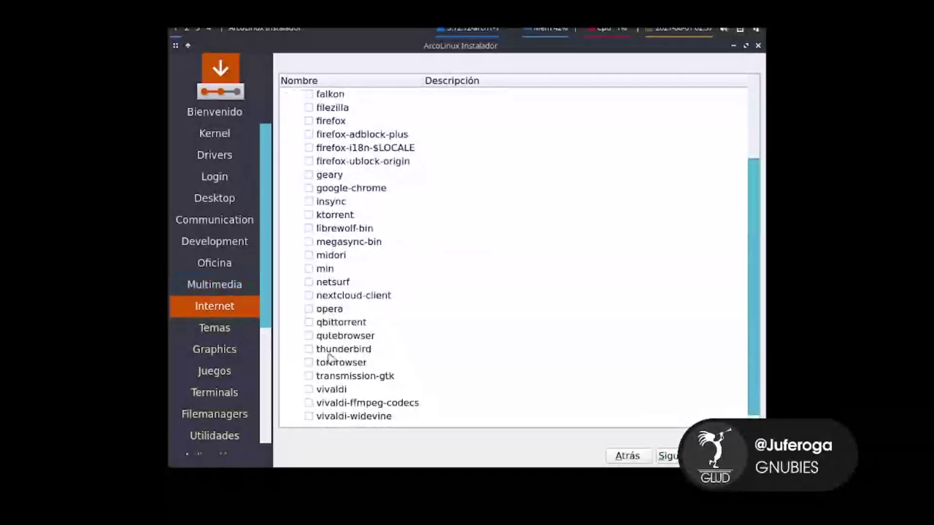
pyautogui.click(308, 256)
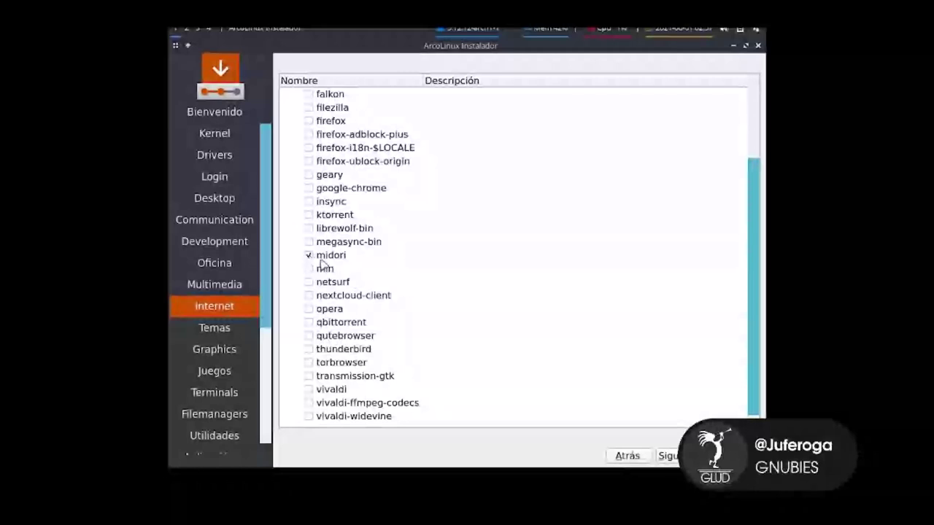
pyautogui.scroll(2, 334, 224)
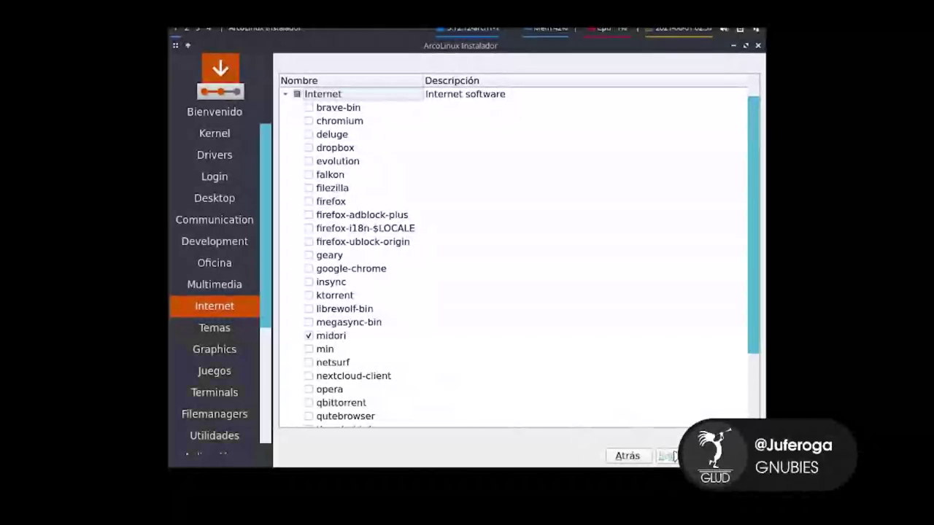
pyautogui.click(673, 457)
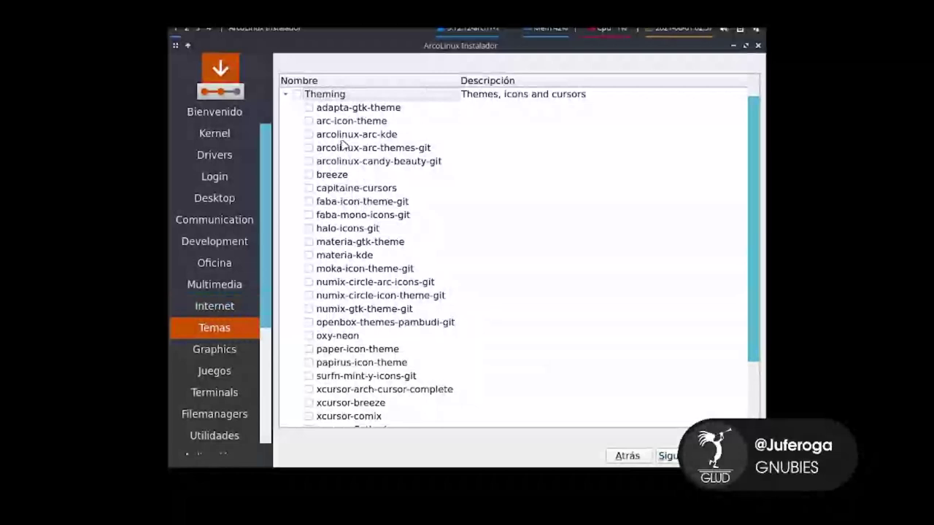
# Tick breeze, adapta-gtk-theme and arc-icon-theme on Temas and continue to Graphics.
pyautogui.scroll(-2, 343, 145)
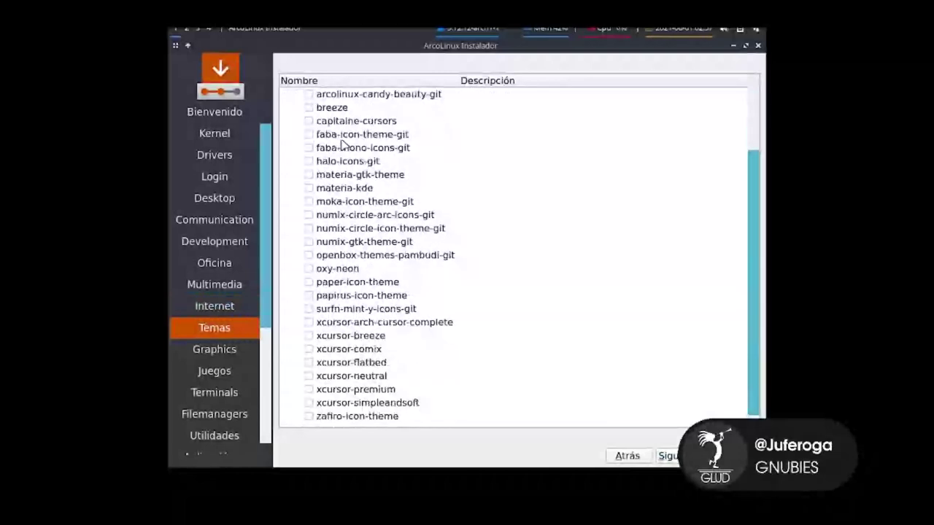
pyautogui.scroll(2, 341, 146)
pyautogui.click(309, 175)
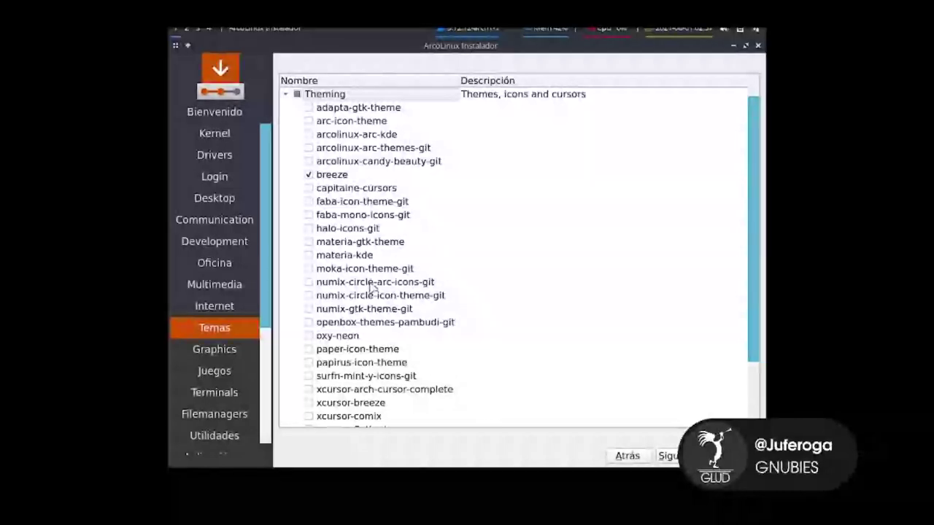
pyautogui.click(309, 108)
pyautogui.click(309, 121)
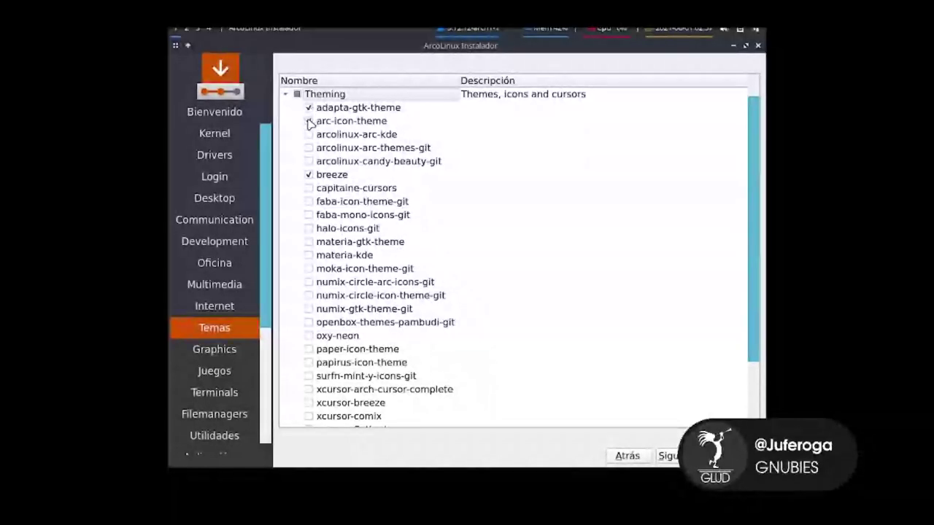
pyautogui.click(667, 457)
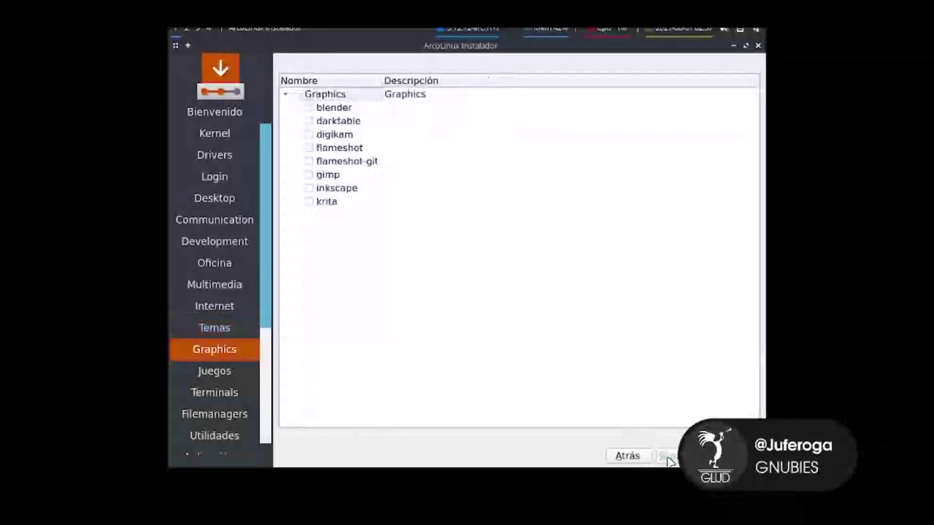
# Tick flameshot on the Graphics page and continue to Juegos.
pyautogui.click(309, 188)
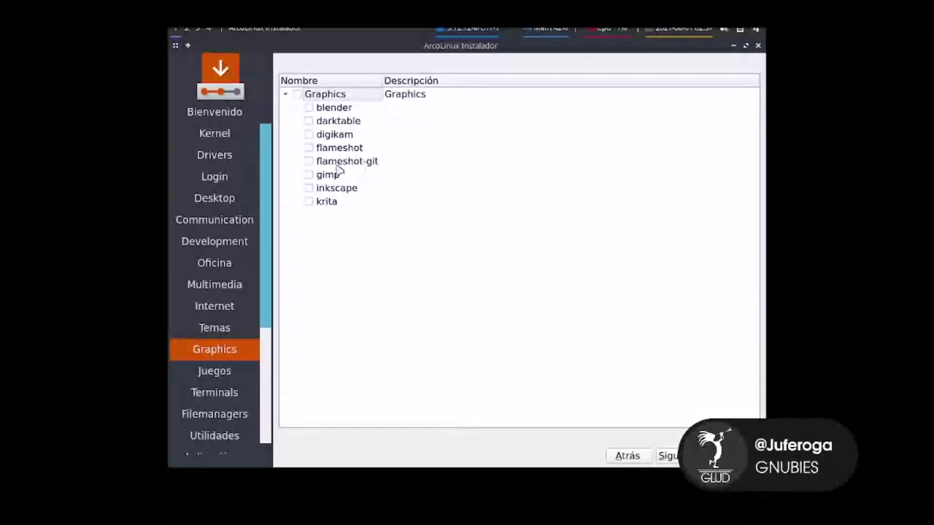
pyautogui.click(309, 148)
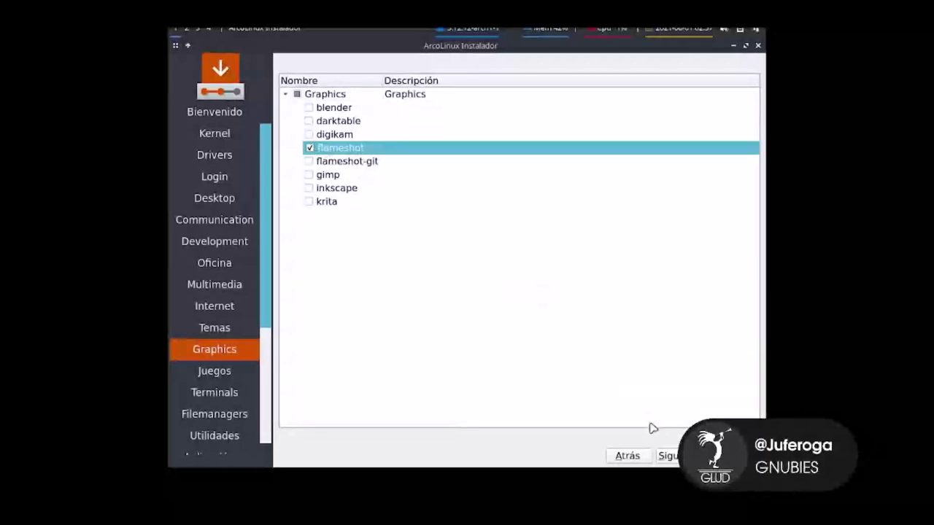
pyautogui.click(670, 456)
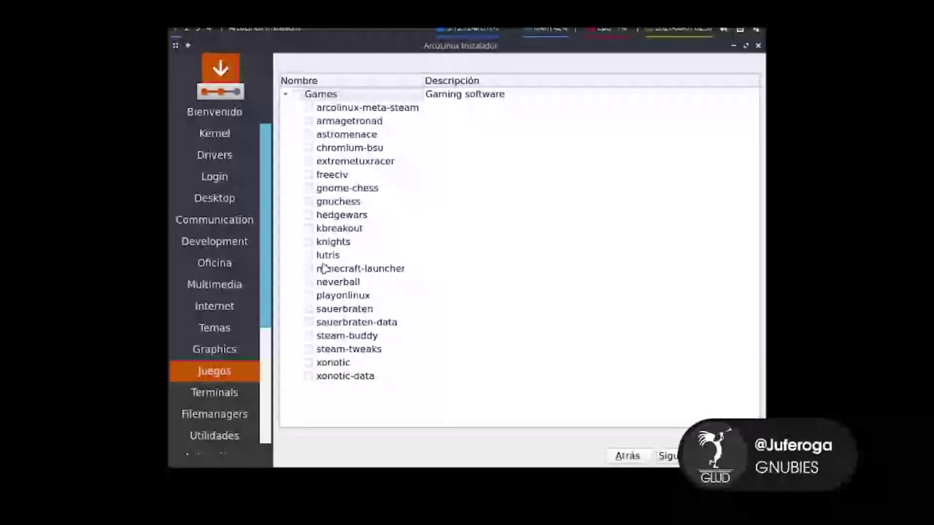
# Skip Juegos, tick gnome-terminal on Terminals, and continue to Filemanagers.
pyautogui.click(664, 454)
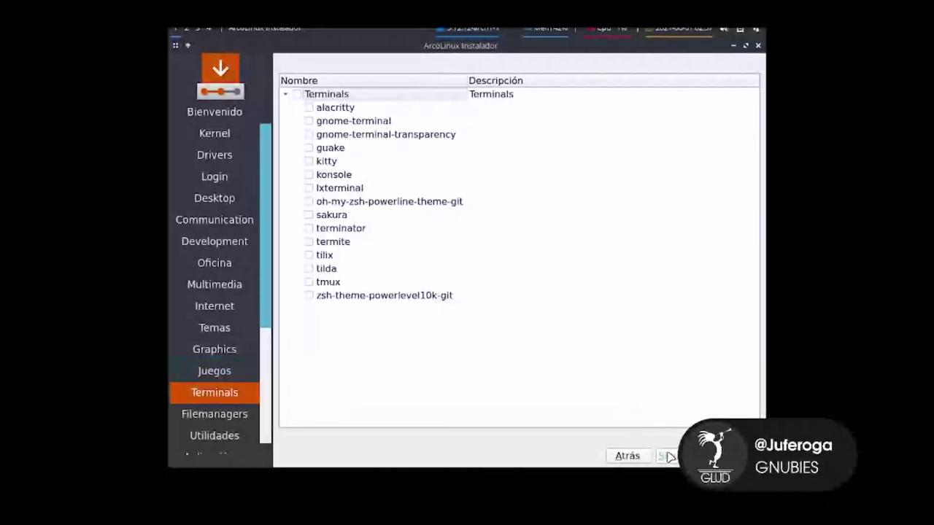
pyautogui.click(309, 121)
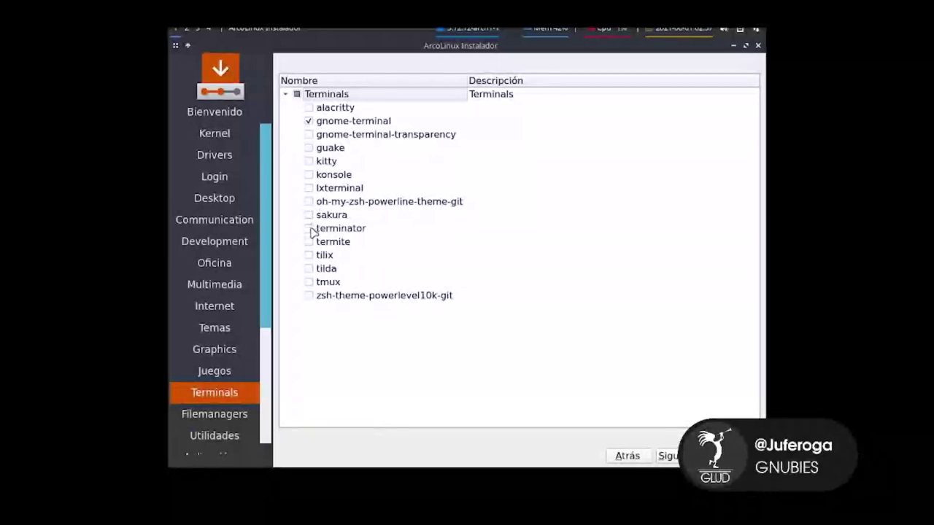
pyautogui.click(665, 456)
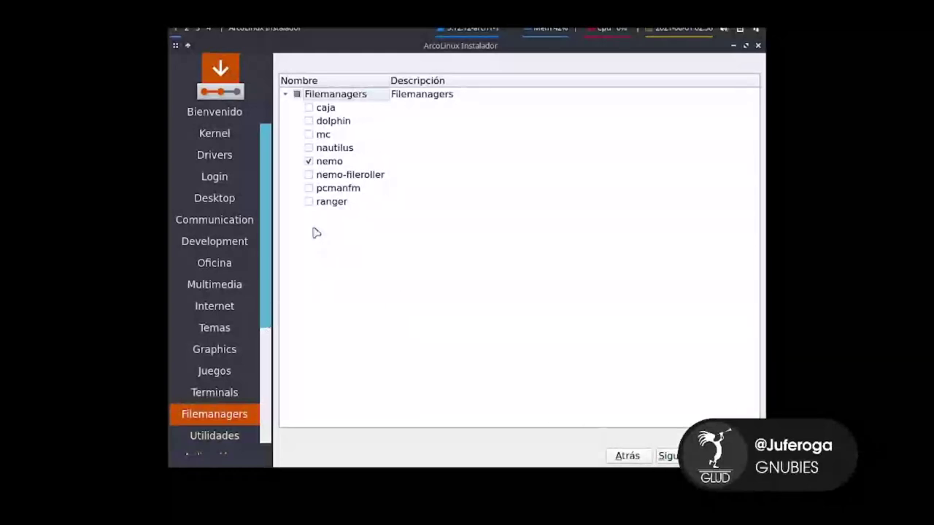
# Advance to the Utilidades package page and mark octopi for installation.
pyautogui.click(309, 202)
pyautogui.click(665, 456)
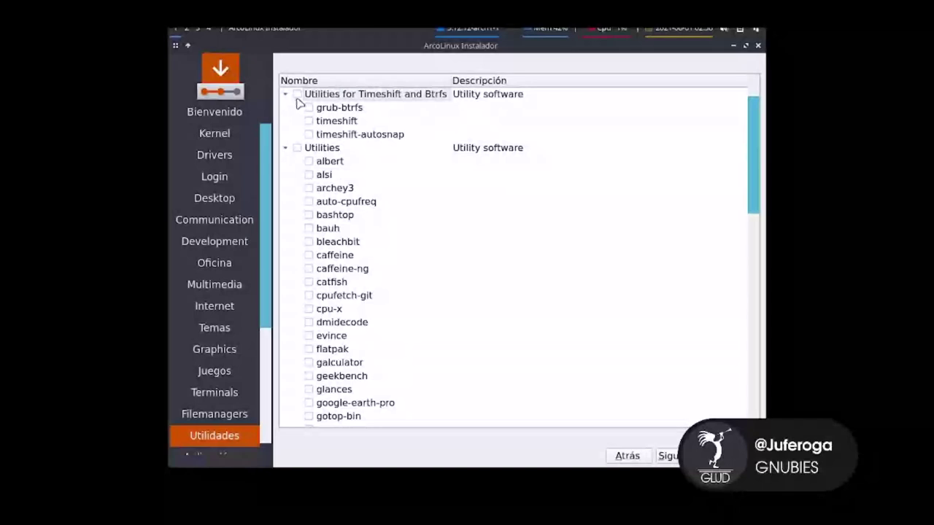
pyautogui.click(332, 151)
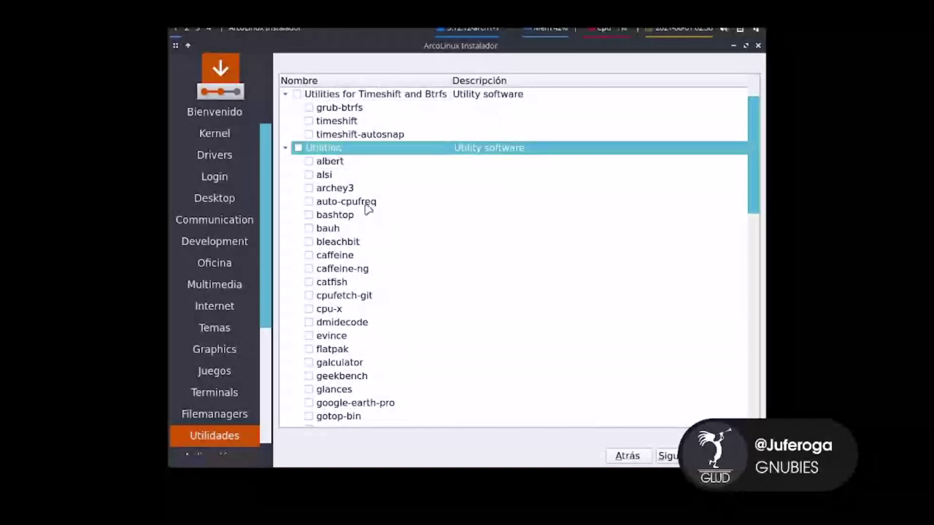
pyautogui.scroll(-14, 368, 215)
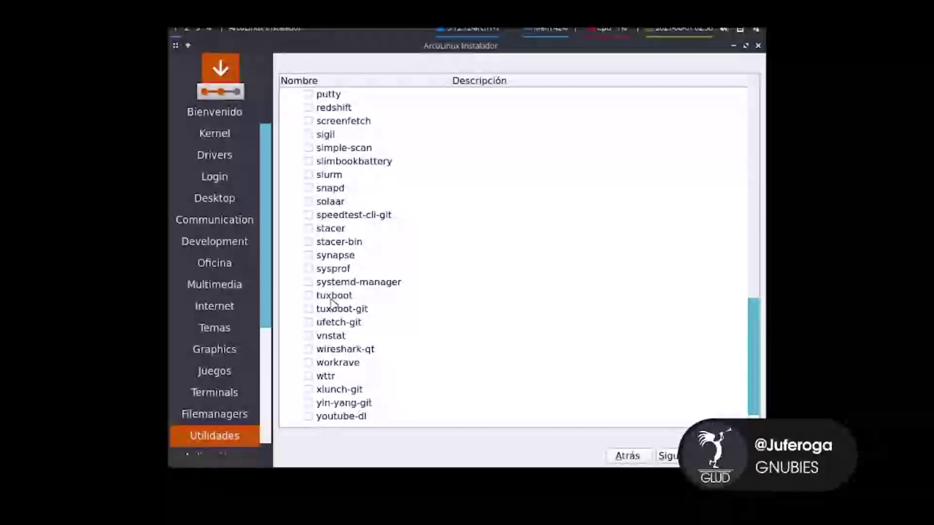
pyautogui.scroll(7, 331, 302)
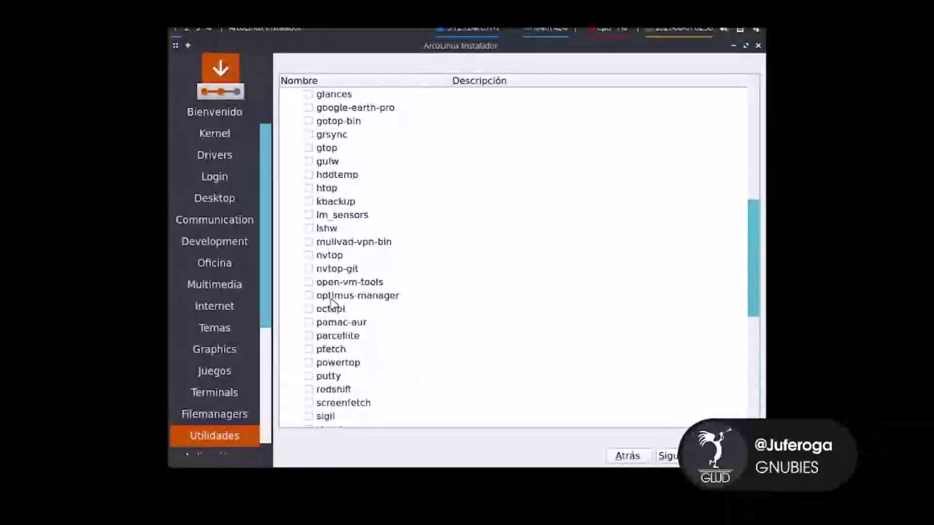
pyautogui.click(309, 310)
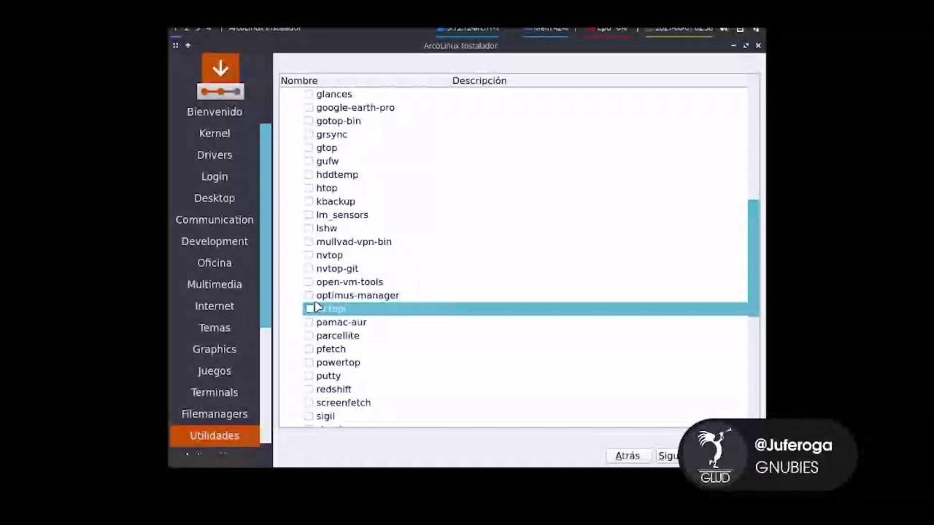
pyautogui.click(309, 310)
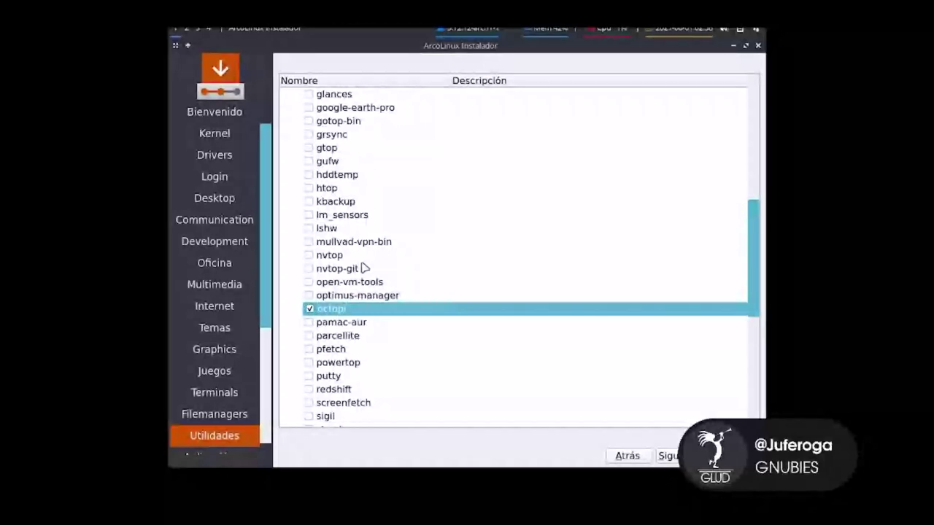
# Review the utilities list, then continue to the Accessories, Git and Password Manager packages.
pyautogui.scroll(-1, 365, 269)
pyautogui.scroll(6, 365, 268)
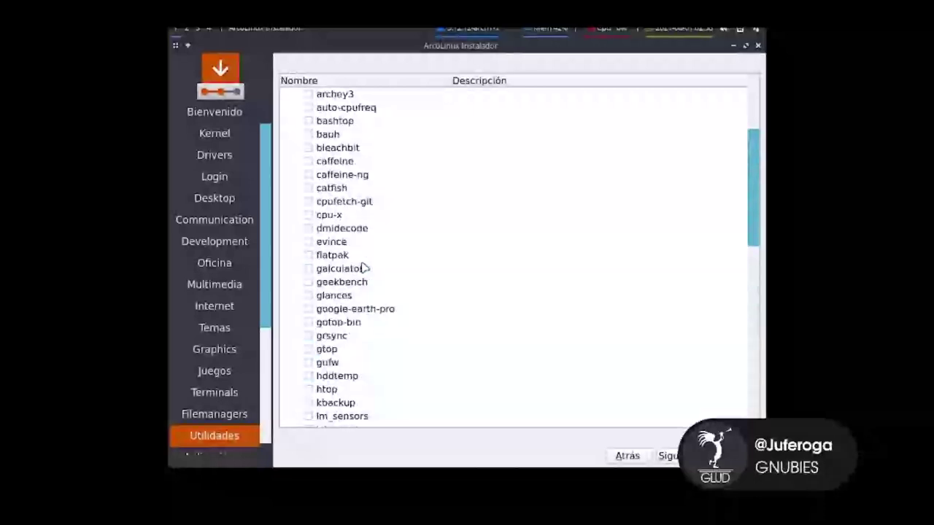
pyautogui.scroll(1, 365, 269)
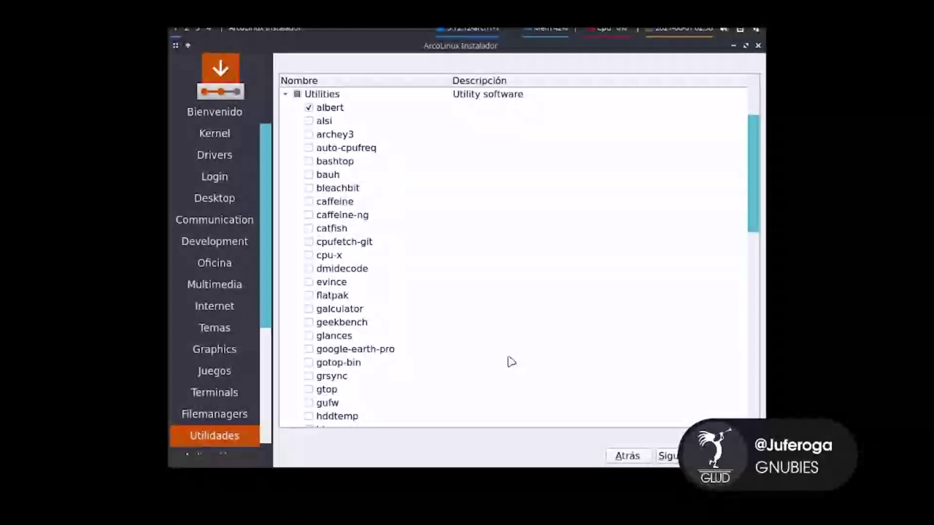
pyautogui.click(669, 457)
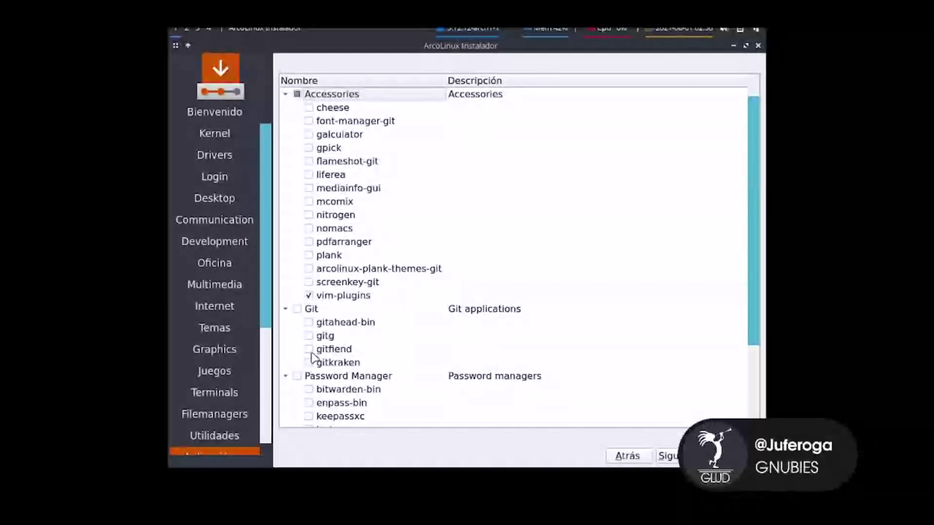
# Mark gitahead-bin, bitwarden-bin and tor for installation.
pyautogui.scroll(-3, 312, 357)
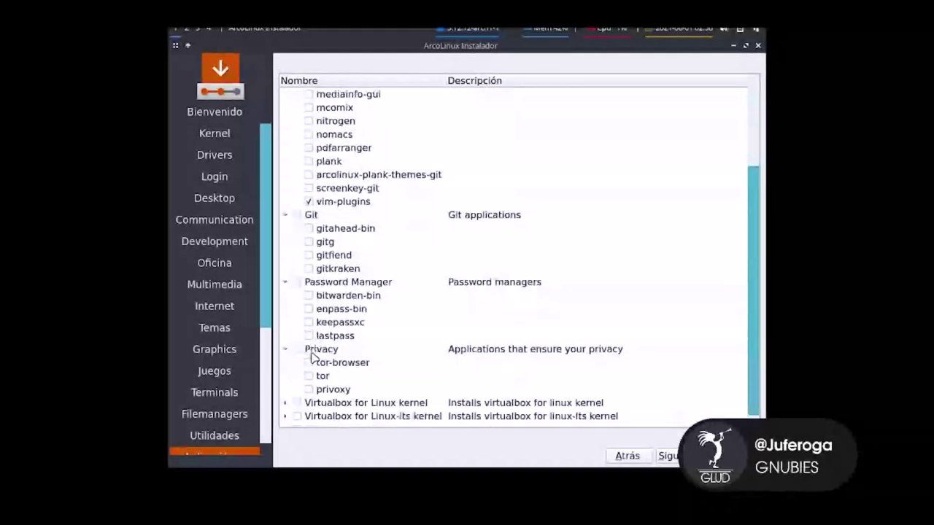
pyautogui.click(309, 229)
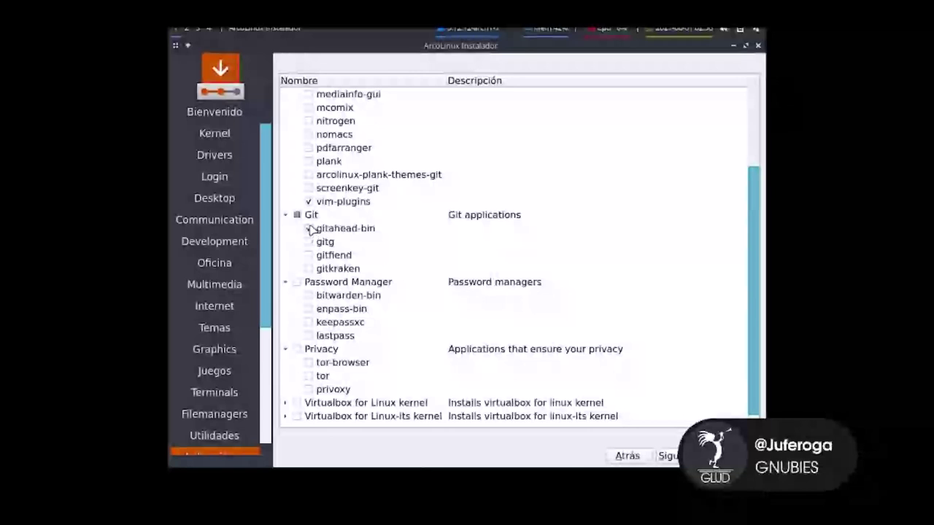
pyautogui.click(310, 295)
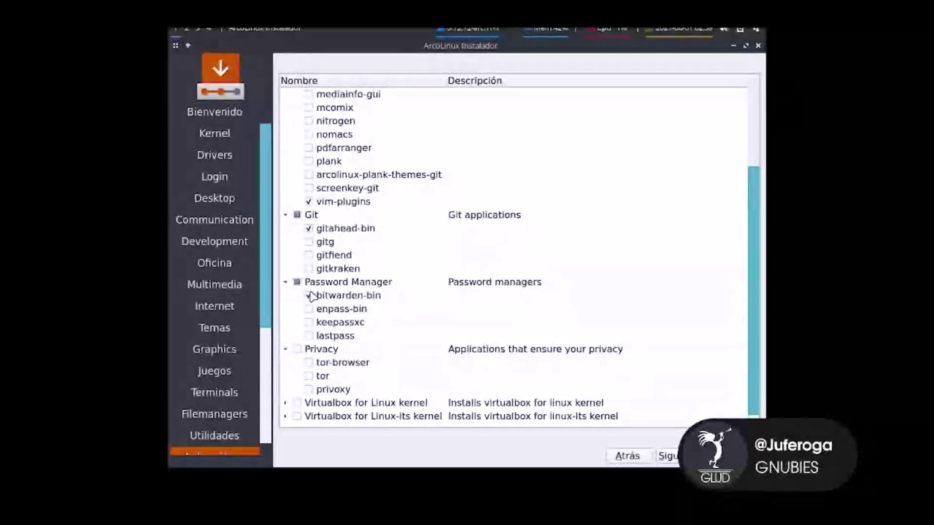
pyautogui.click(309, 376)
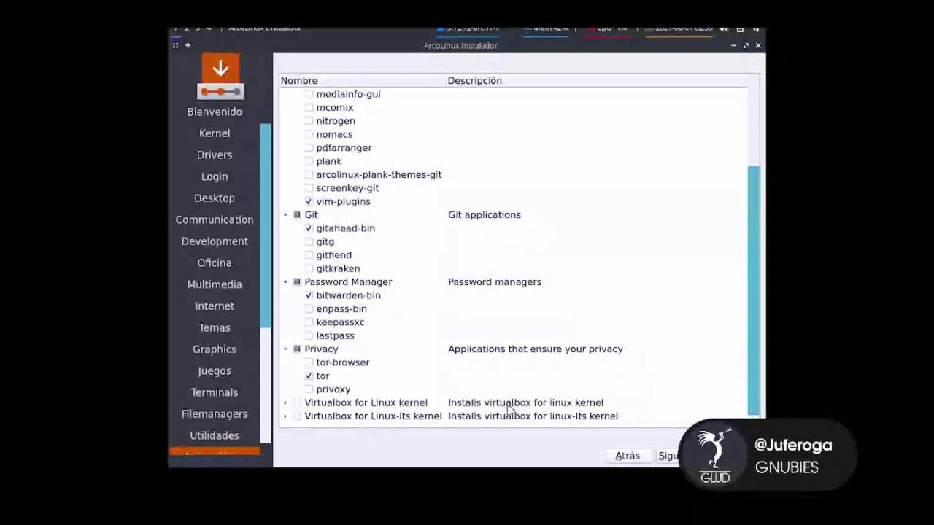
# Mark arcolinux-local-xfce4-git in the ArcoLinux Dev packages and continue past package selection.
pyautogui.click(668, 455)
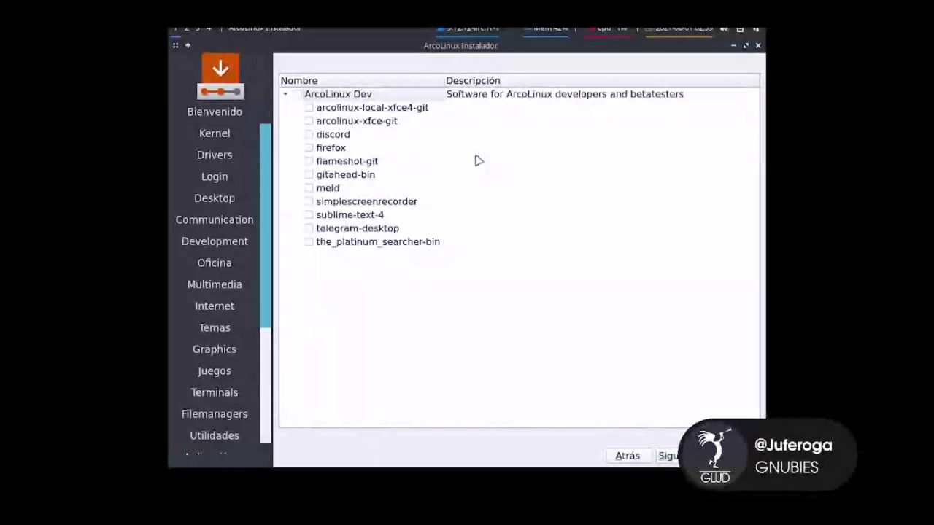
pyautogui.click(366, 109)
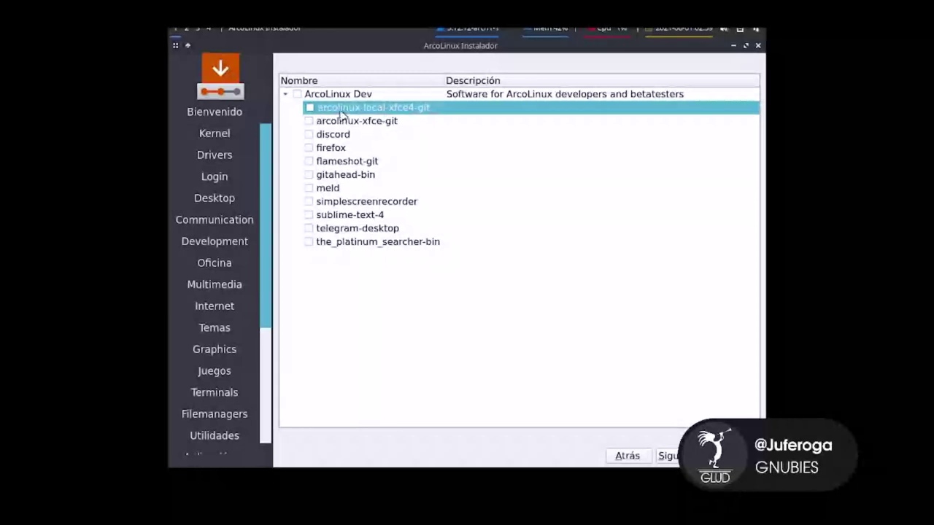
pyautogui.click(310, 108)
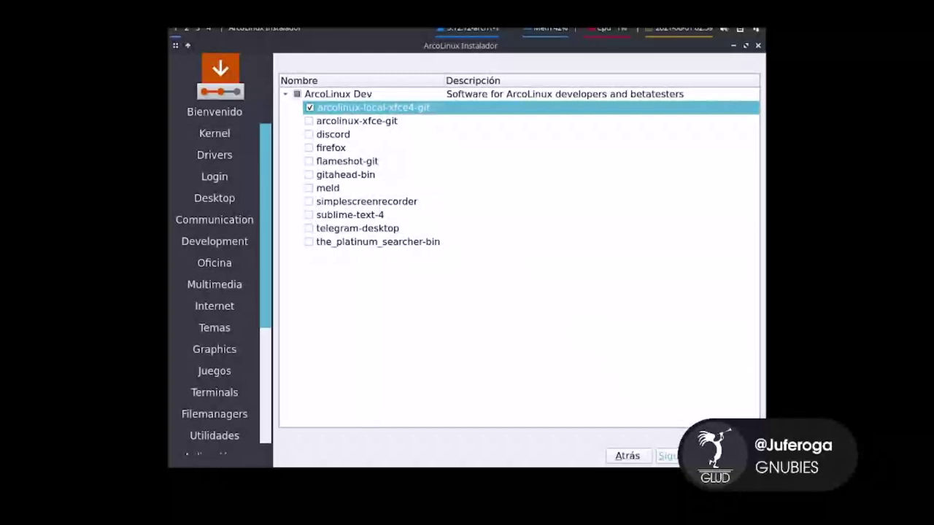
pyautogui.click(667, 456)
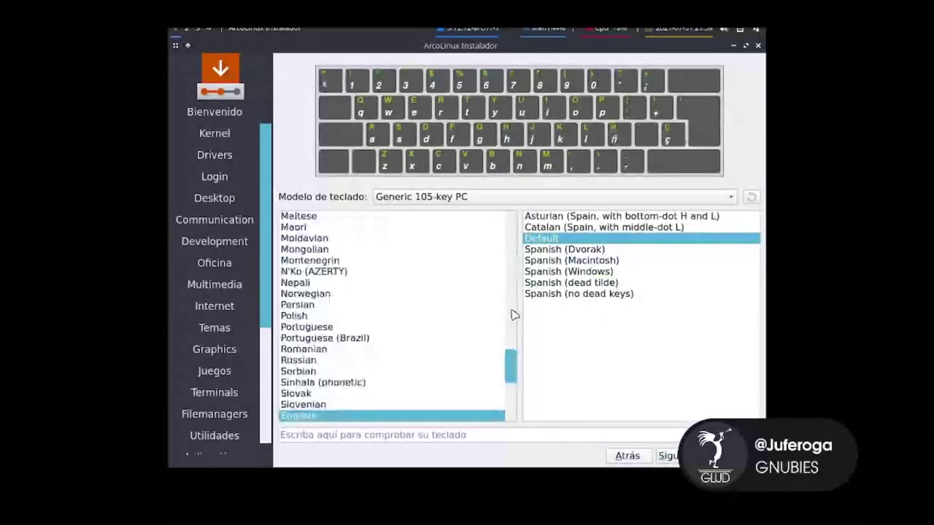
# Choose the Spanish (Latin American) keyboard layout and continue to partitioning.
pyautogui.scroll(-2, 482, 356)
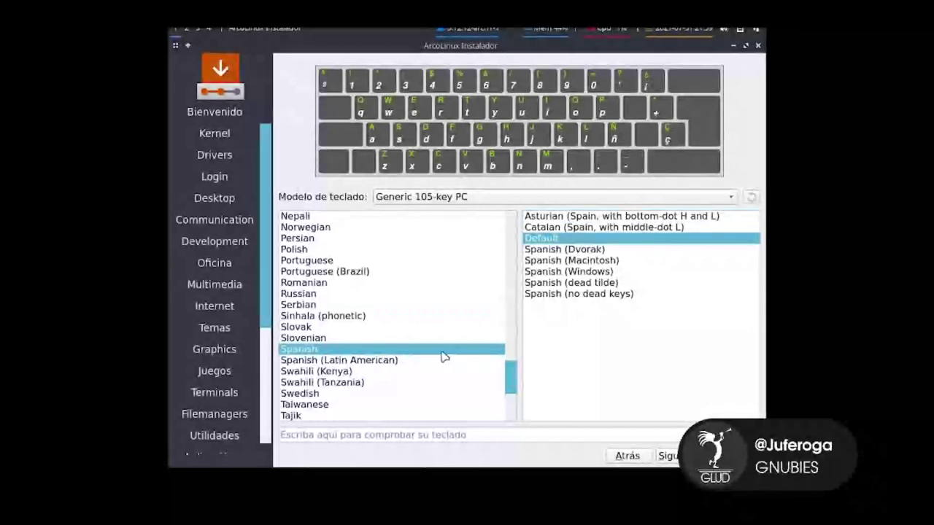
pyautogui.click(420, 362)
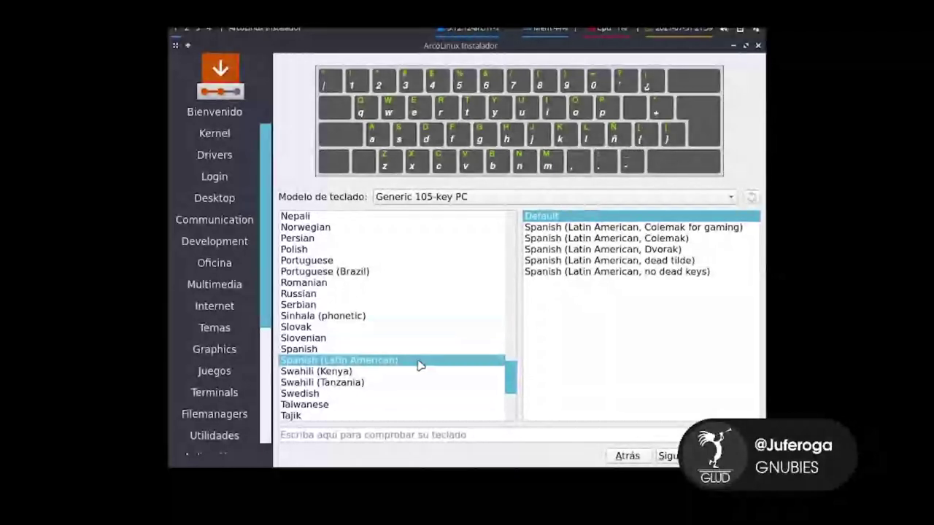
pyautogui.click(664, 455)
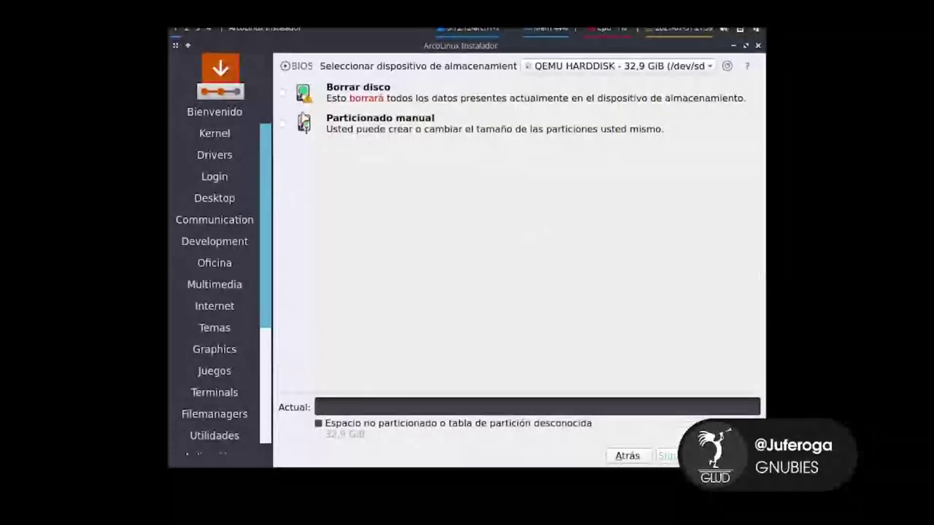
# Choose manual partitioning and create a new GPT partition table on the 32.9 GiB QEMU disk.
pyautogui.click(305, 125)
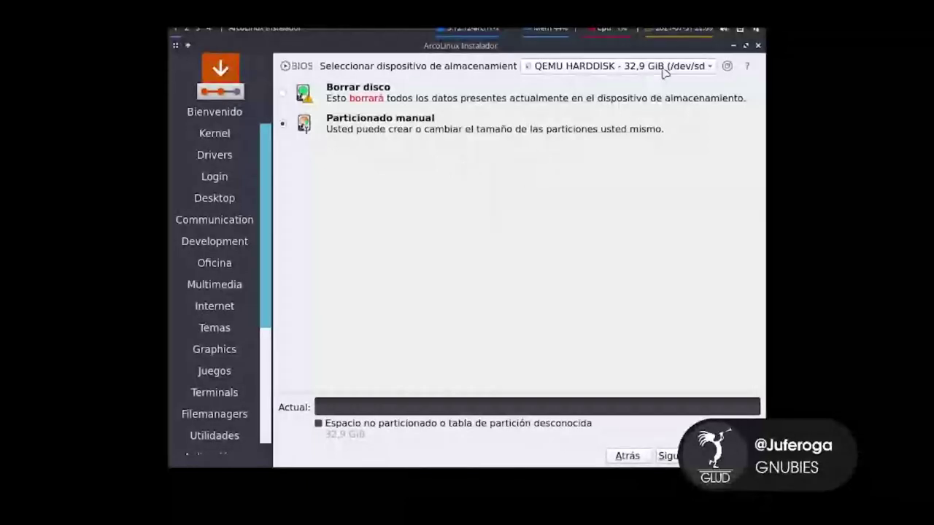
pyautogui.click(667, 455)
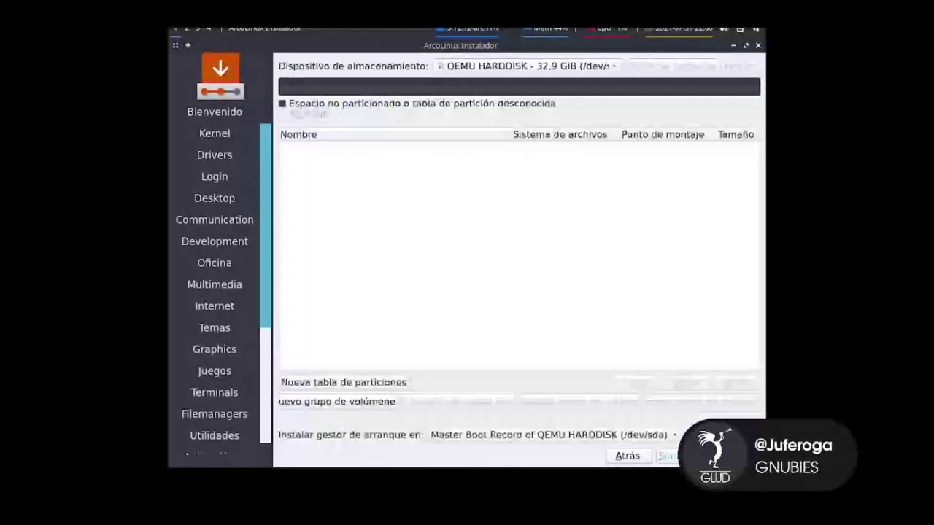
pyautogui.click(354, 384)
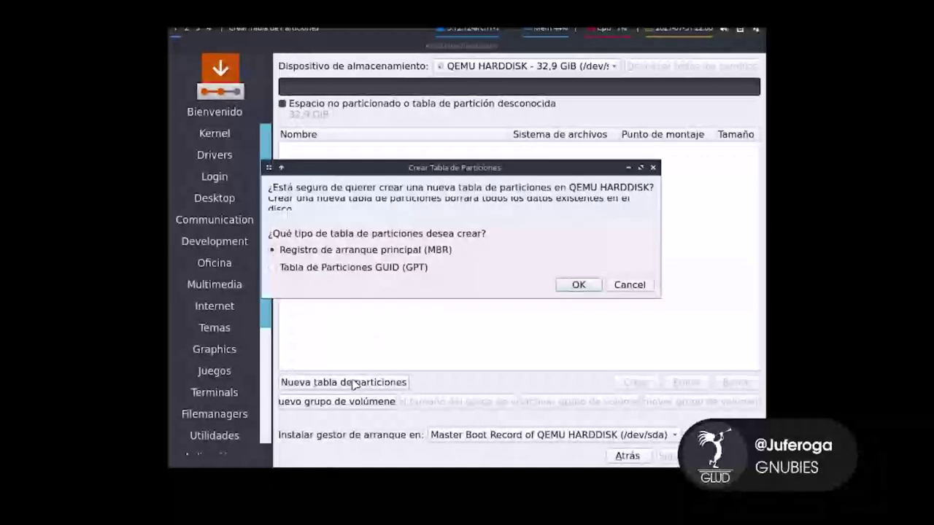
pyautogui.click(388, 251)
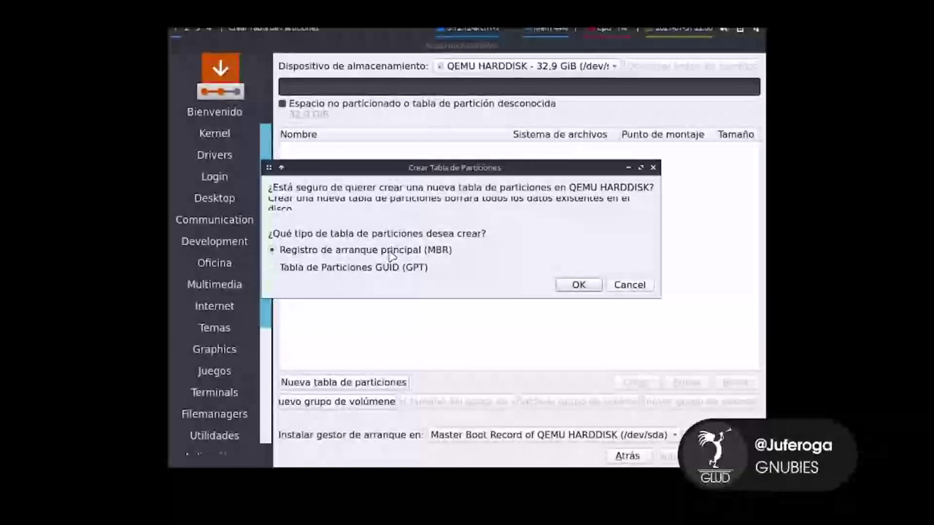
pyautogui.click(386, 271)
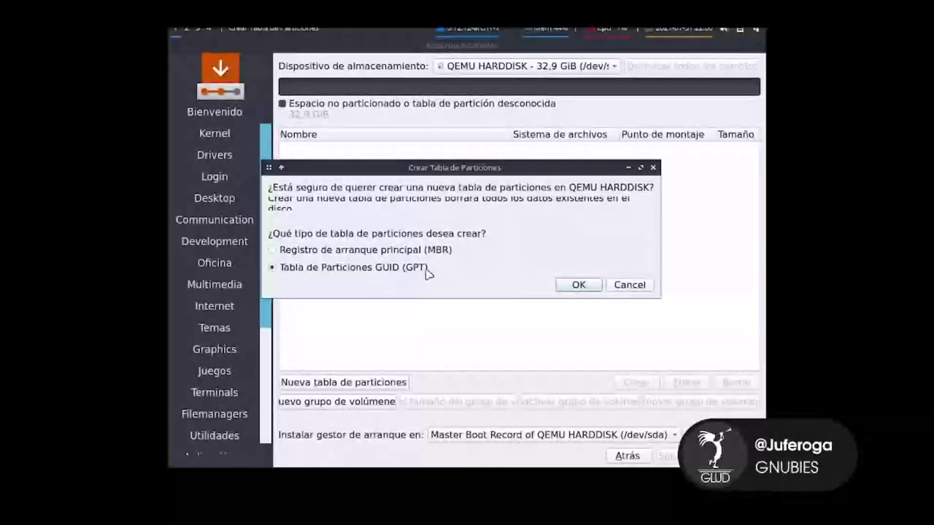
pyautogui.click(576, 285)
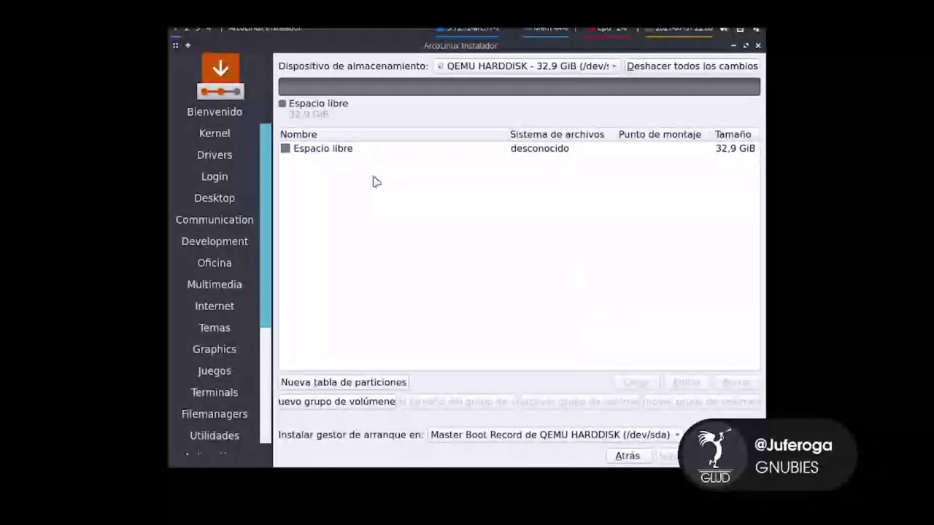
pyautogui.click(372, 155)
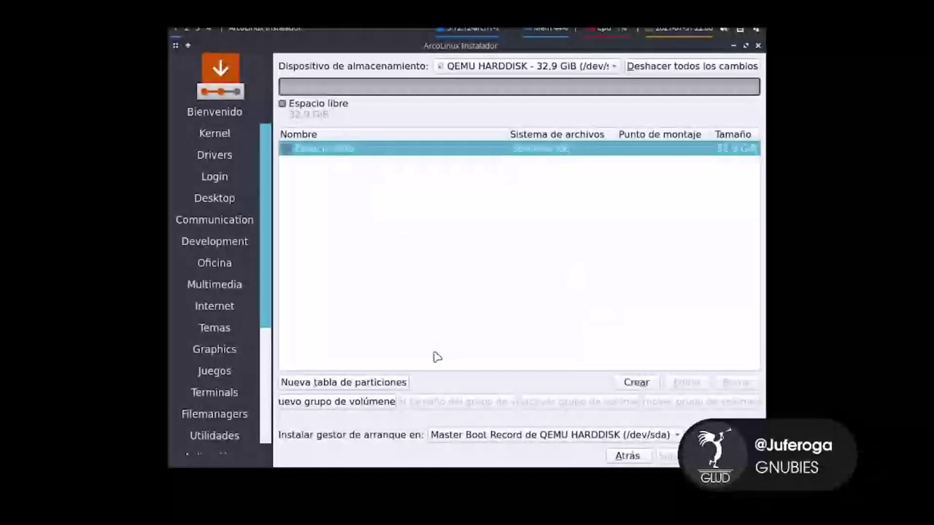
# Create a 1024 MiB FAT32 partition mounted at /boot.
pyautogui.click(642, 383)
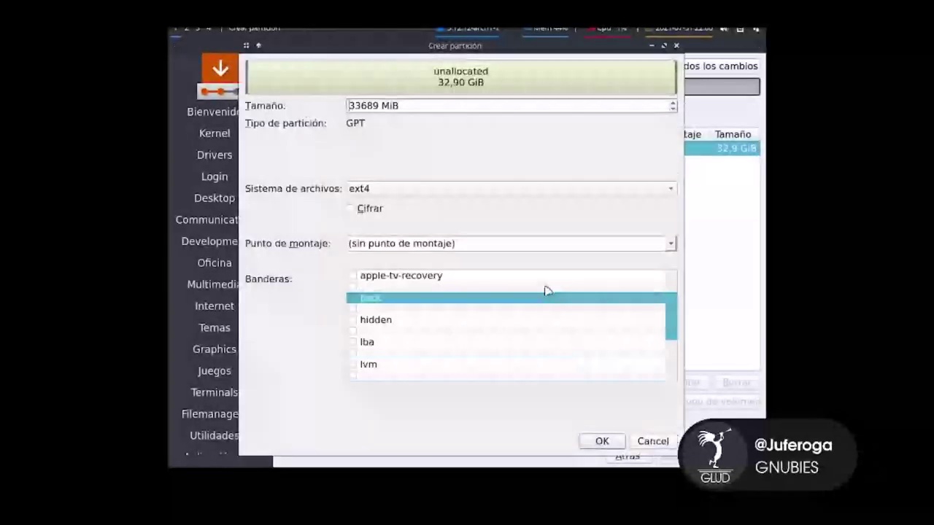
pyautogui.doubleClick(449, 107)
pyautogui.write('1024')
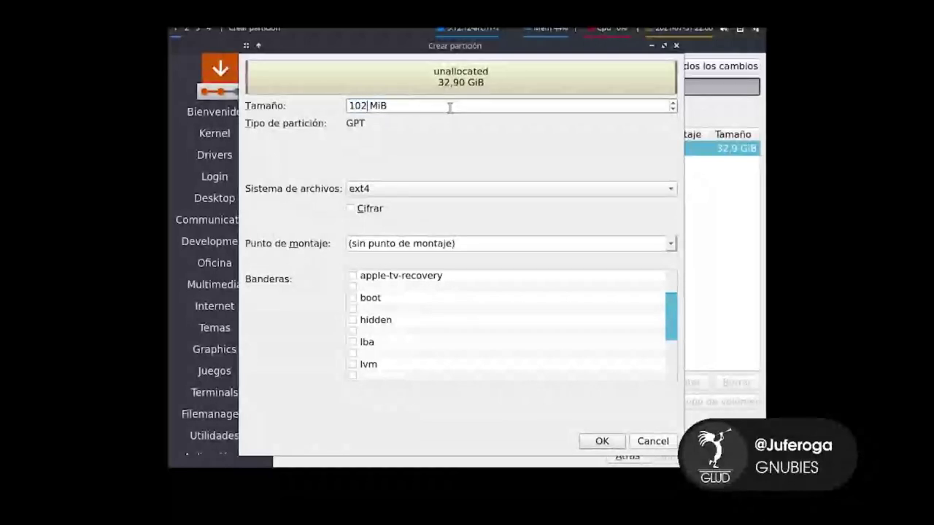
pyautogui.click(407, 192)
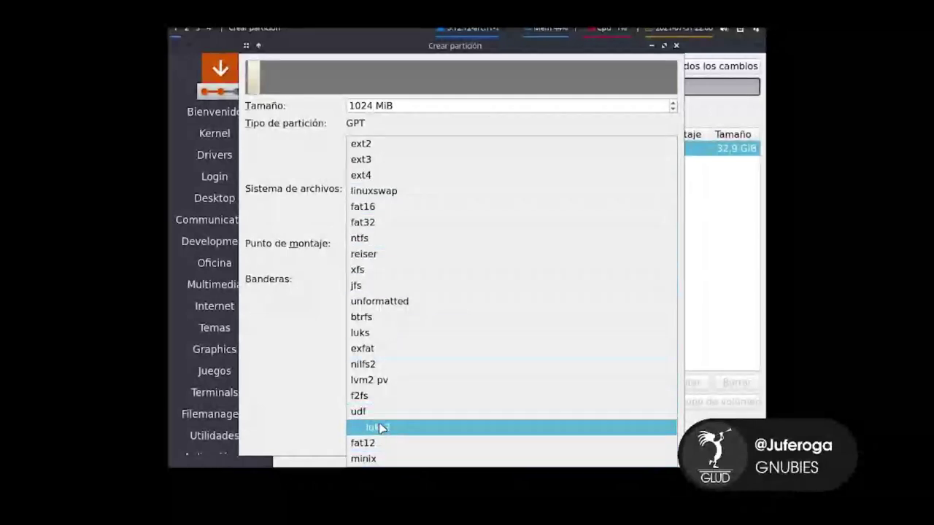
pyautogui.click(396, 229)
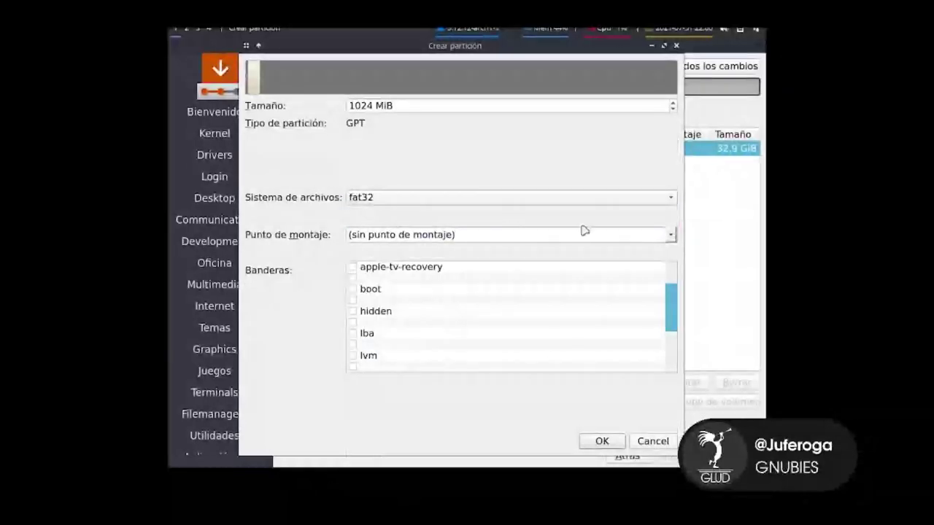
pyautogui.click(670, 234)
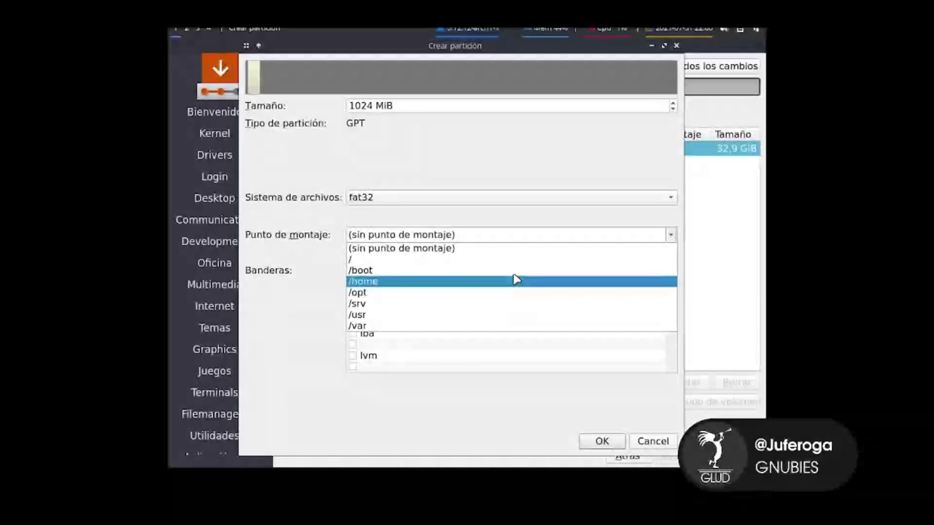
pyautogui.click(514, 268)
pyautogui.click(601, 441)
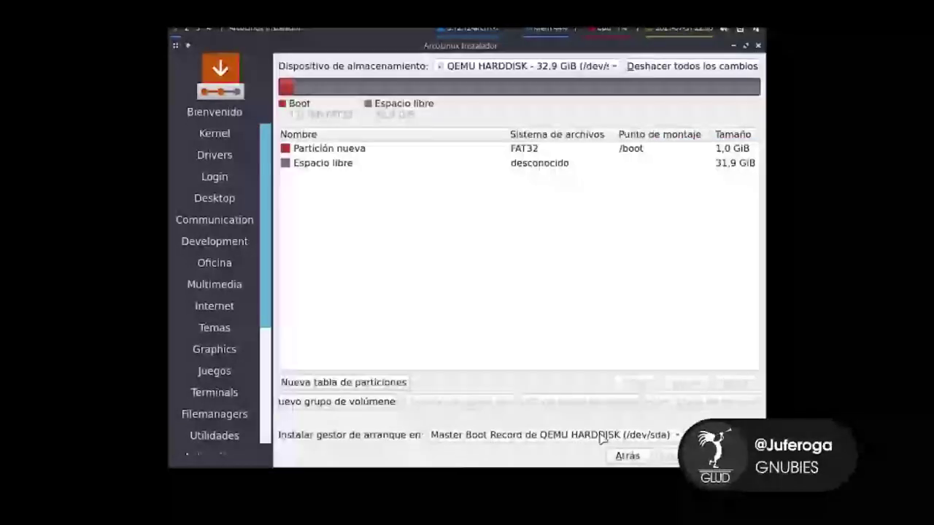
# Create a 2048 MiB linuxswap partition in the remaining free space.
pyautogui.click(513, 165)
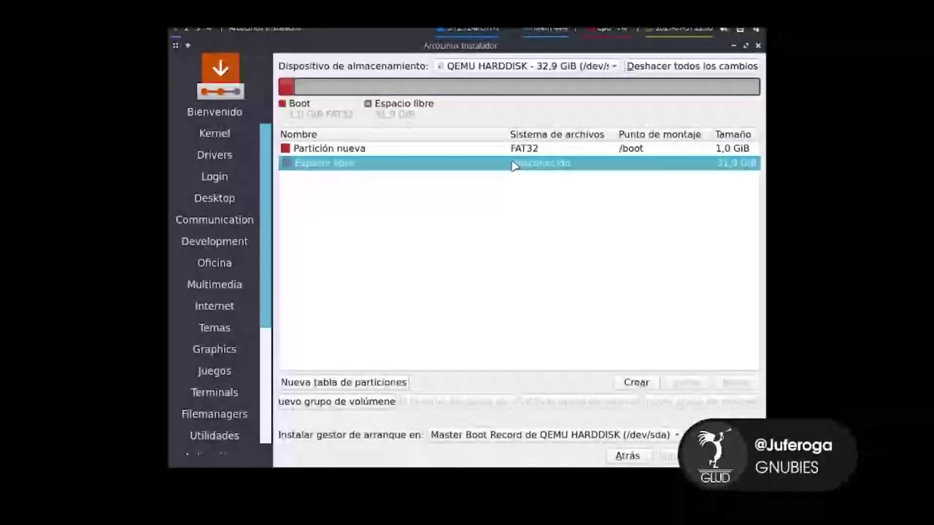
pyautogui.click(632, 383)
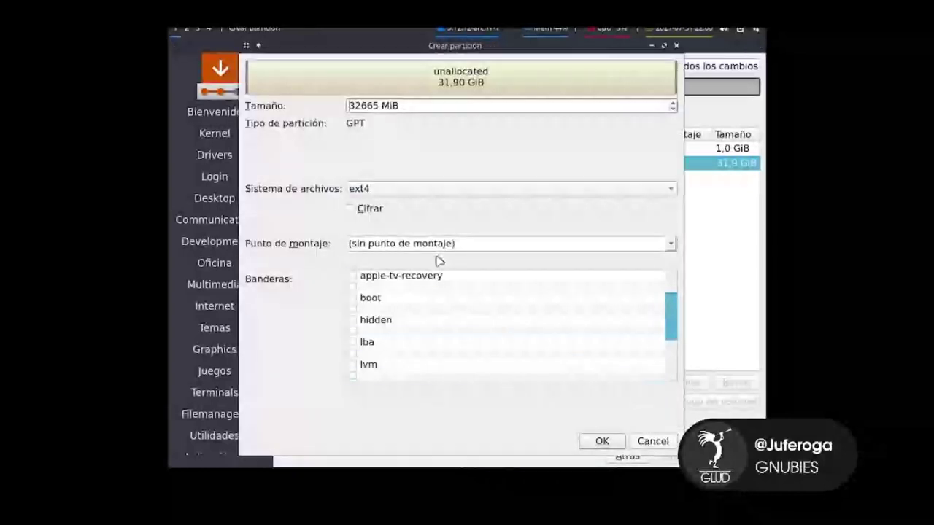
pyautogui.doubleClick(371, 106)
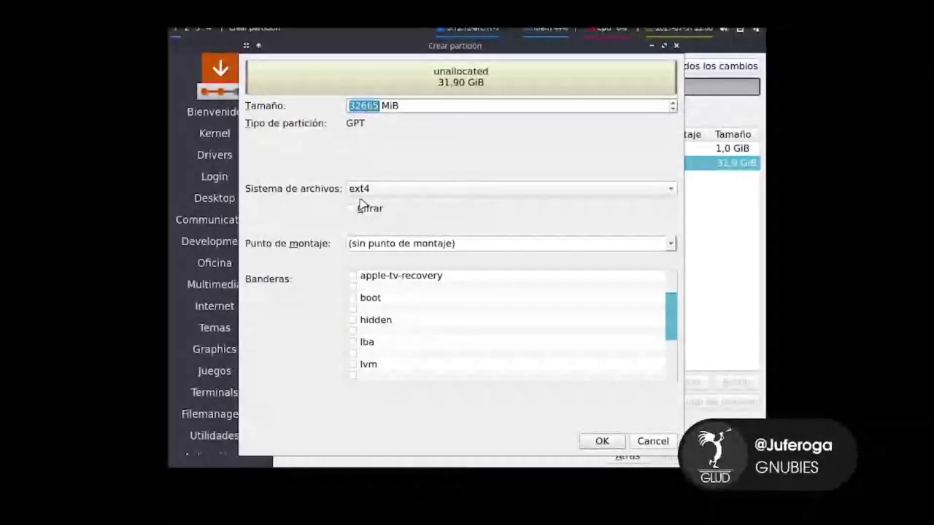
pyautogui.write('2048')
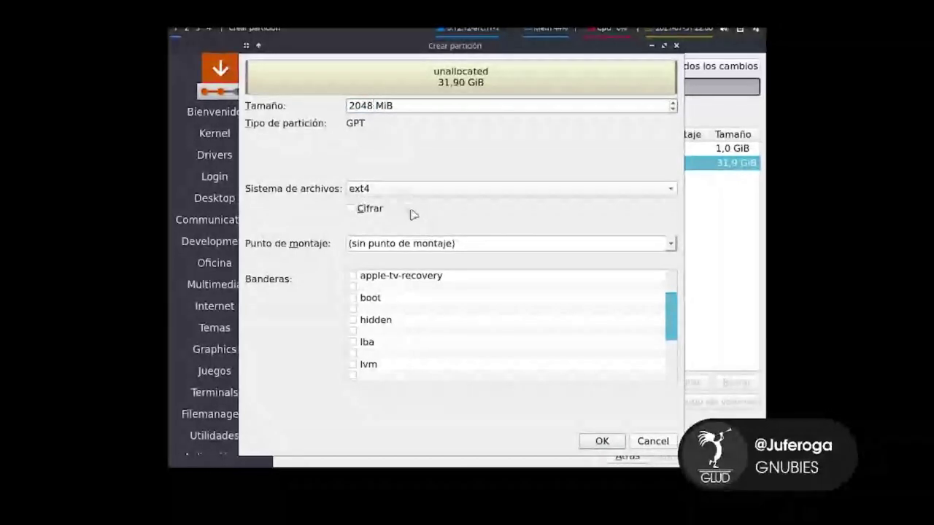
pyautogui.click(620, 190)
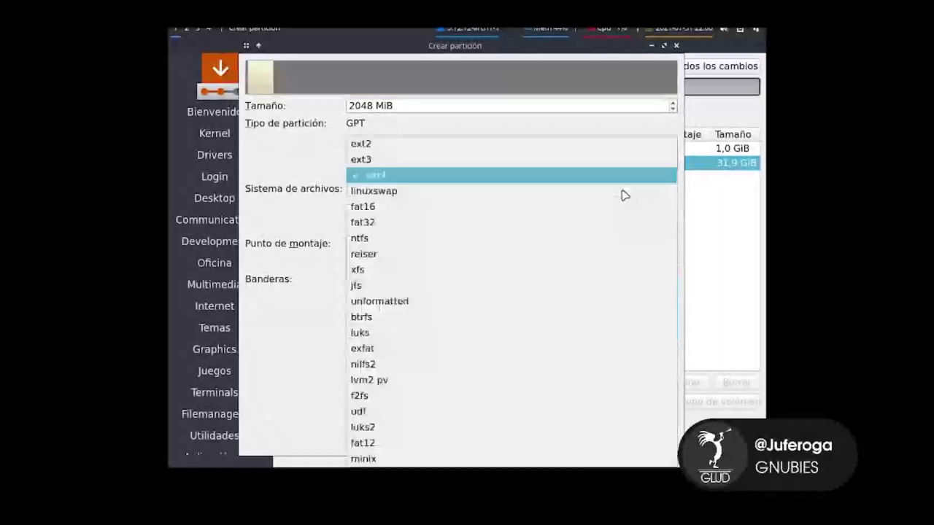
pyautogui.click(521, 191)
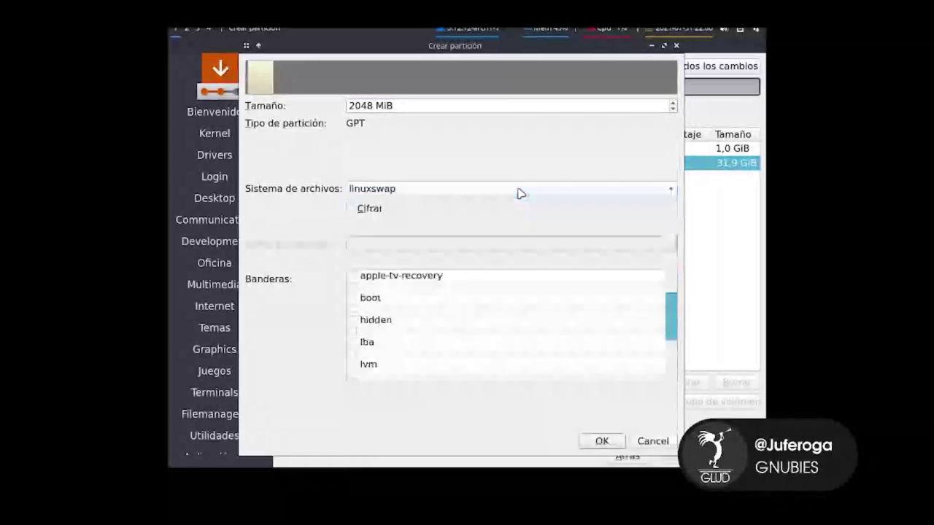
pyautogui.click(601, 440)
# Create a 9000 MiB ext4 partition and mount it at /home.
pyautogui.click(388, 180)
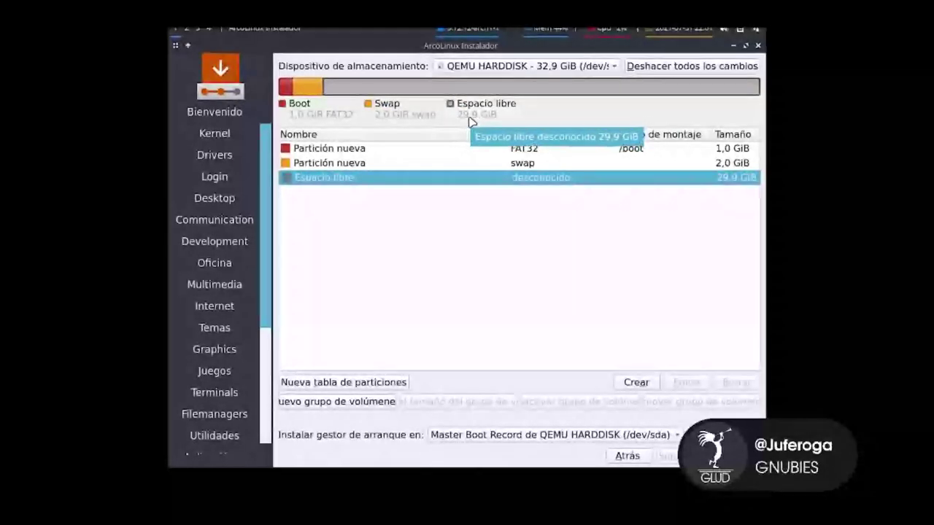
pyautogui.click(636, 382)
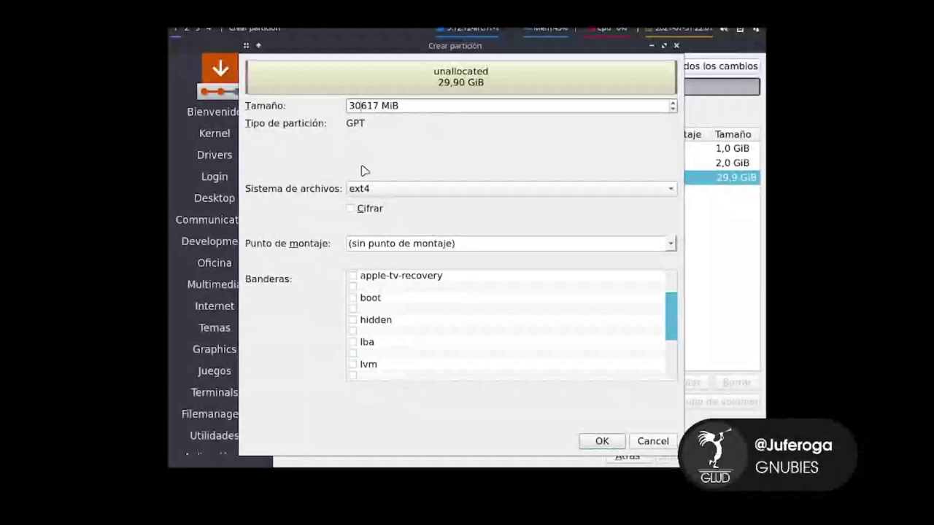
pyautogui.press('Delete')
pyautogui.press('Delete')
pyautogui.press('Delete')
pyautogui.press('Delete')
pyautogui.press('Delete')
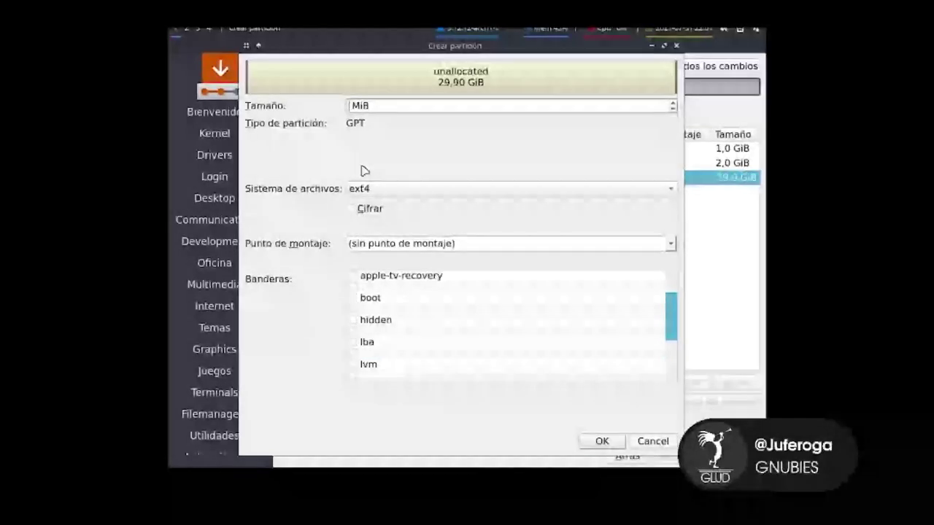
pyautogui.write('9000')
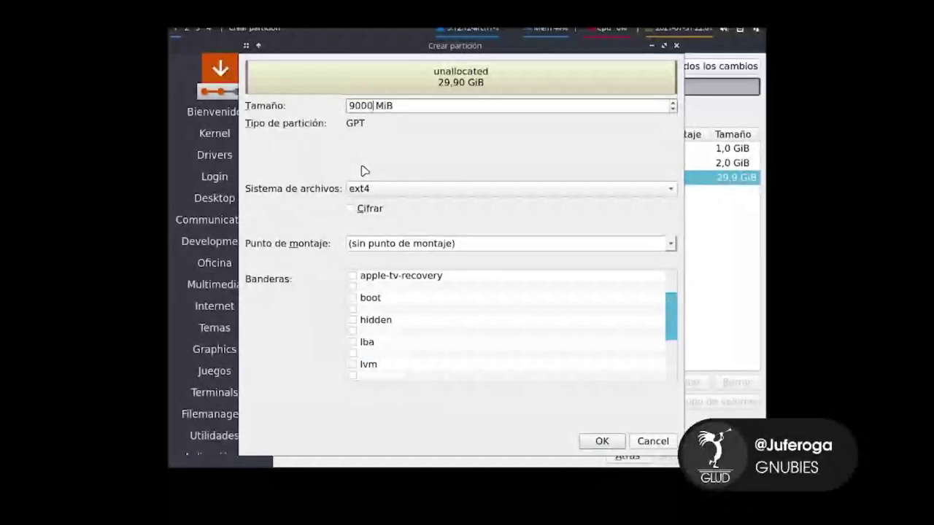
pyautogui.press('Return')
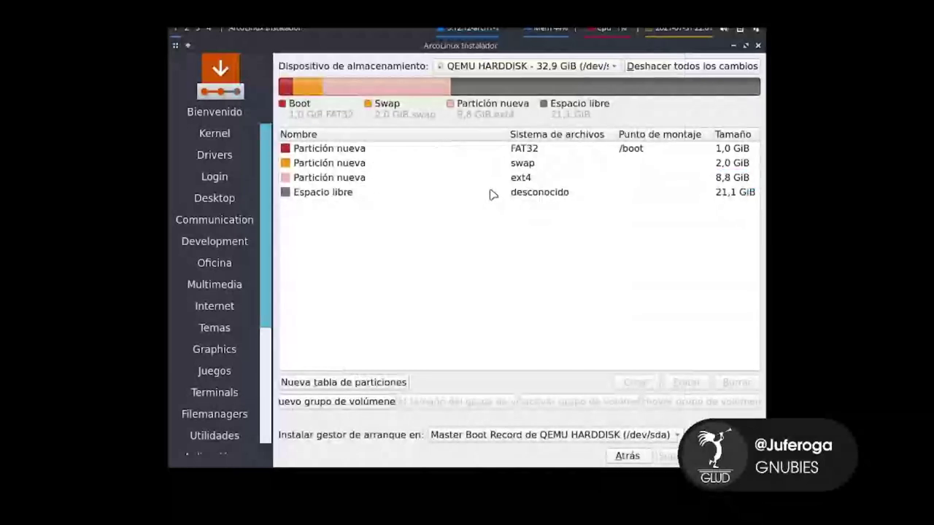
pyautogui.doubleClick(547, 177)
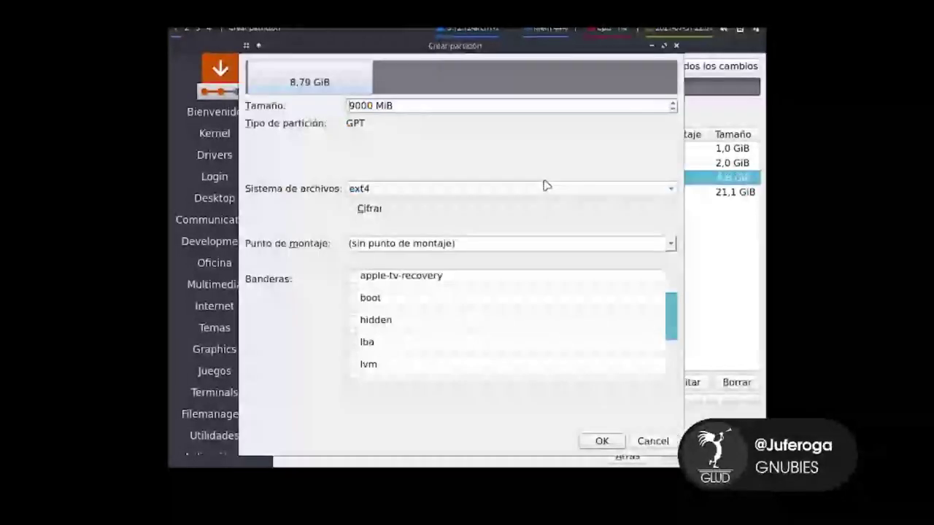
pyautogui.click(670, 244)
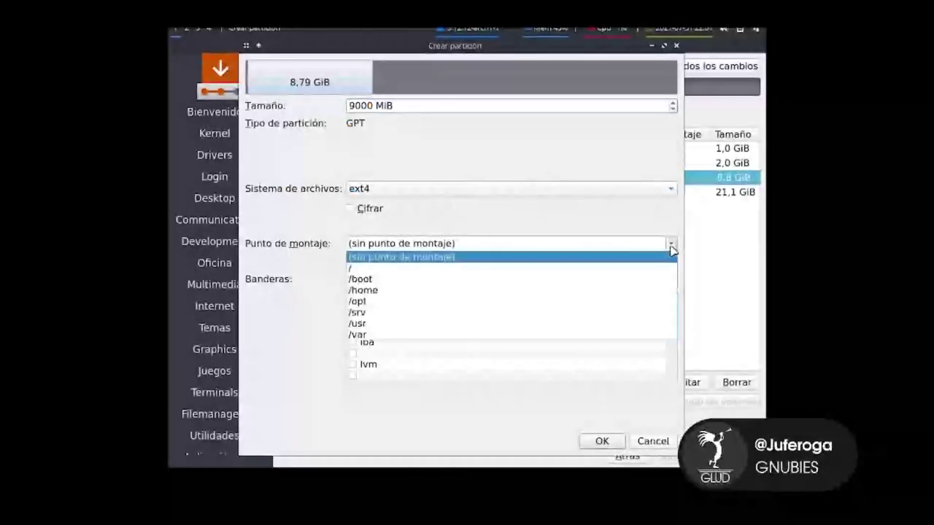
pyautogui.click(432, 292)
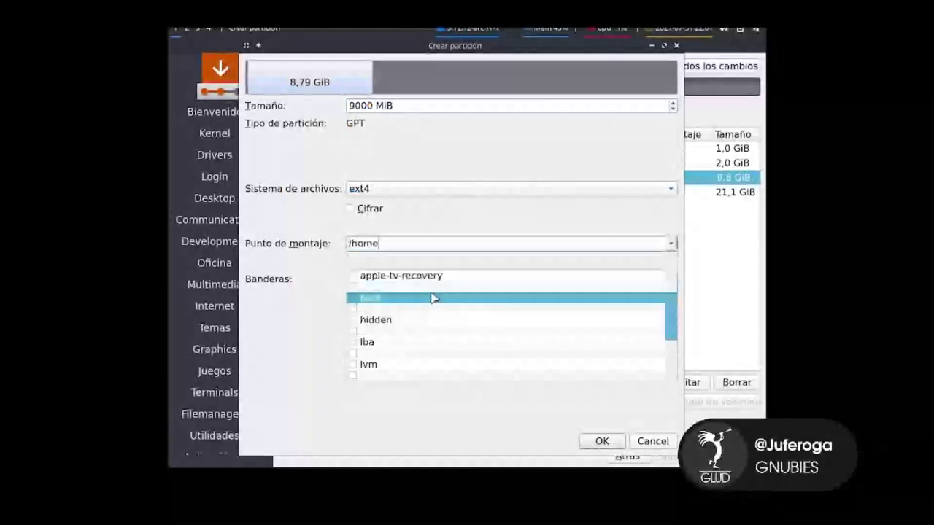
pyautogui.click(602, 442)
# Create an ext4 root (/) partition from the remaining free space and proceed past partitioning.
pyautogui.click(415, 195)
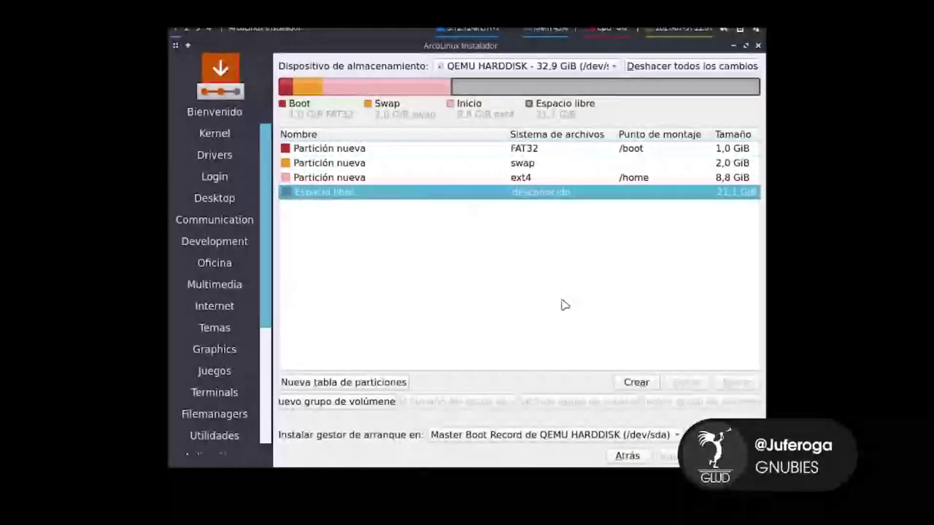
pyautogui.click(632, 382)
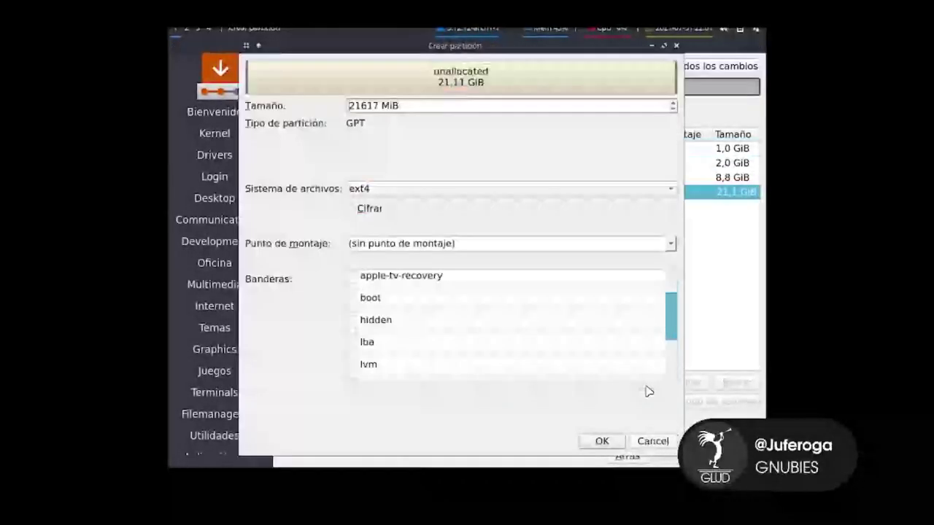
pyautogui.click(538, 194)
pyautogui.click(515, 177)
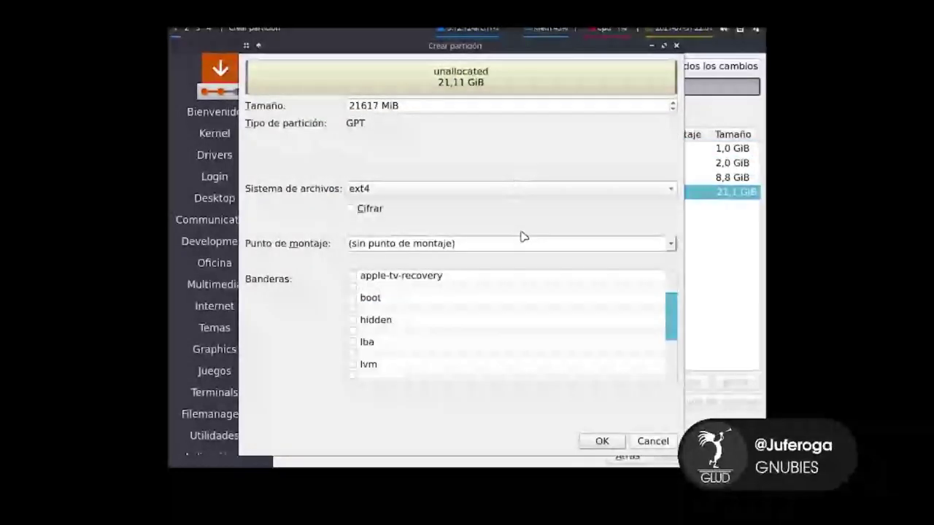
pyautogui.click(671, 244)
pyautogui.click(479, 273)
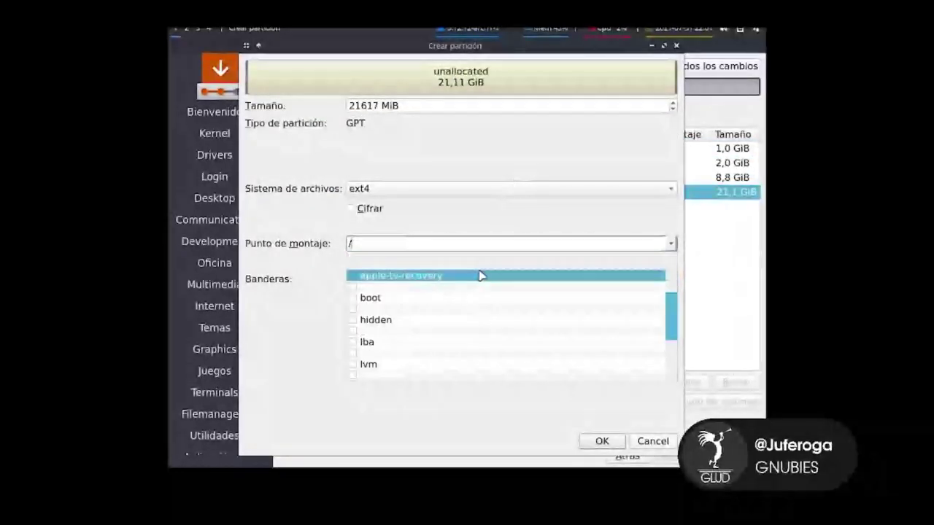
pyautogui.click(602, 442)
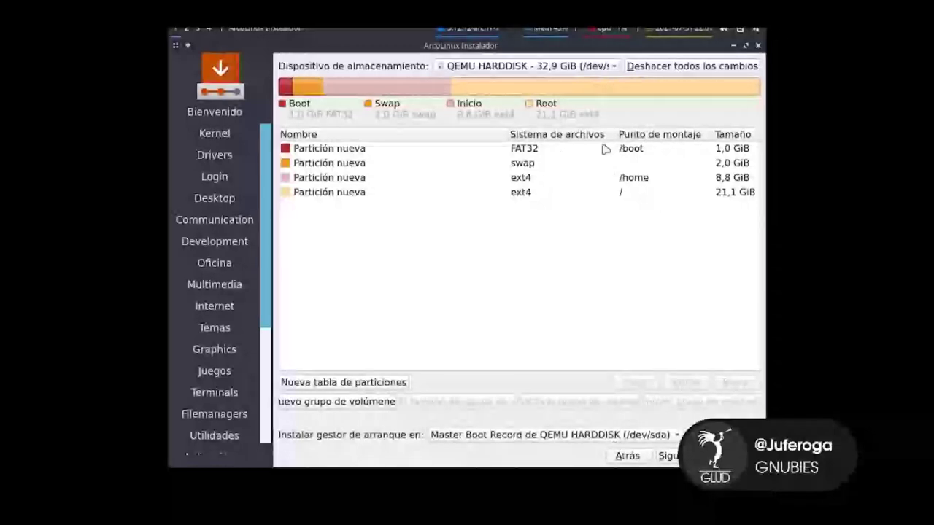
pyautogui.click(634, 151)
pyautogui.click(634, 193)
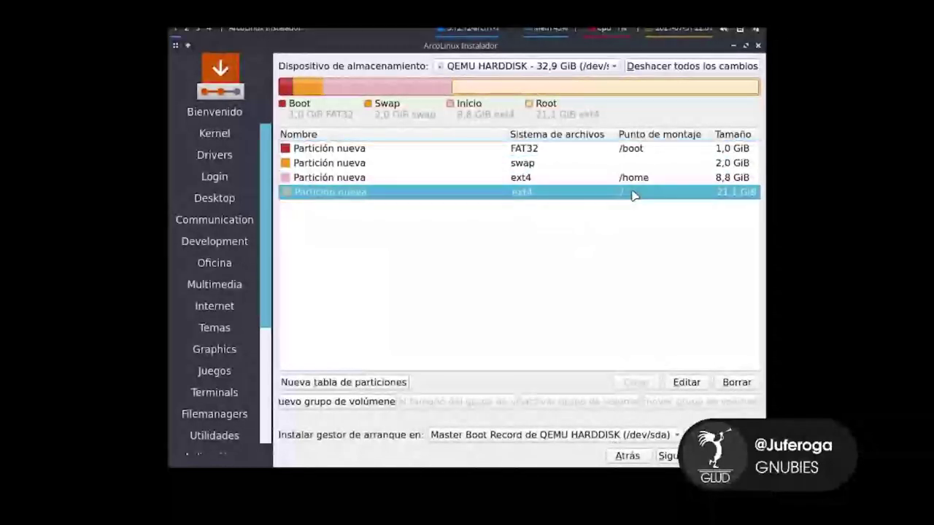
pyautogui.click(665, 455)
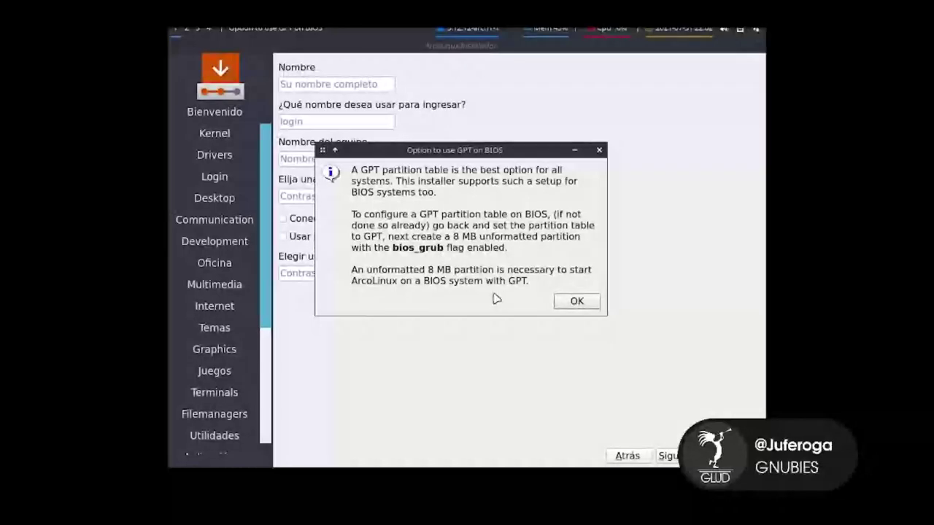
# Dismiss the GPT-on-BIOS notice and go back to partitioning with /boot selected.
pyautogui.click(559, 301)
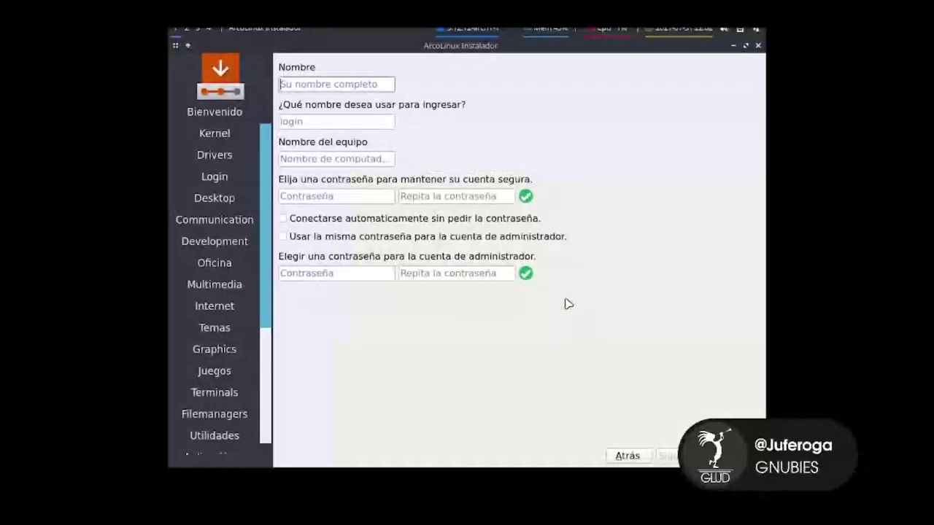
pyautogui.click(621, 454)
pyautogui.click(286, 86)
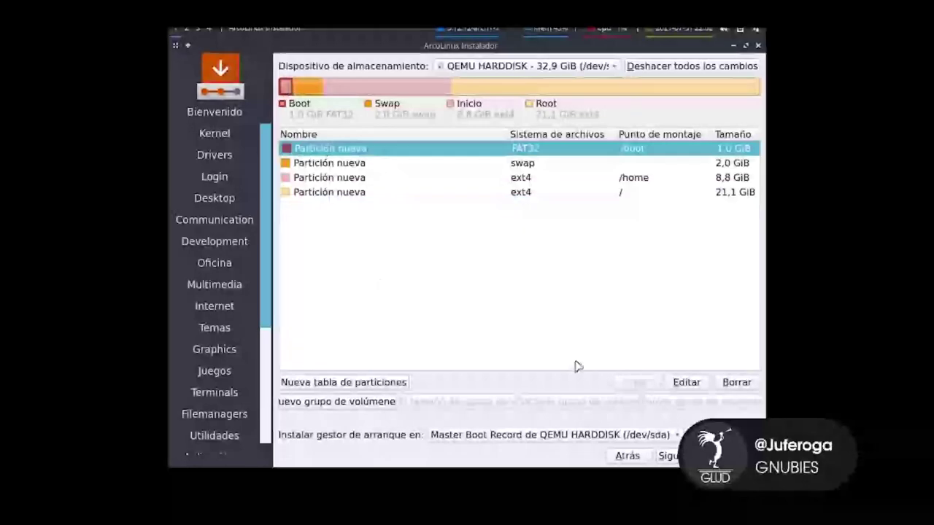
# Shrink the /boot partition to 1000 MiB.
pyautogui.click(687, 384)
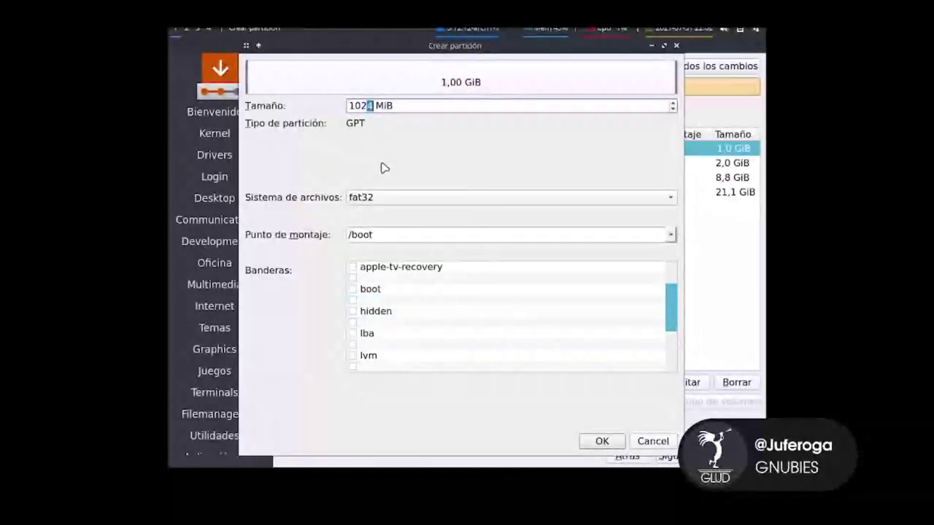
pyautogui.press('BackSpace')
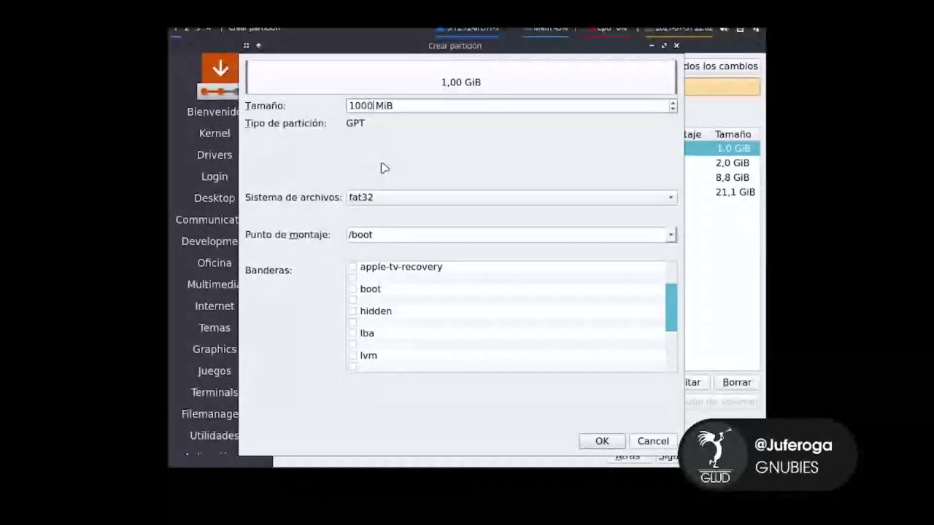
pyautogui.press('Return')
# Create a 24 MiB unformatted partition with the boot flag in the freed gap.
pyautogui.click(344, 162)
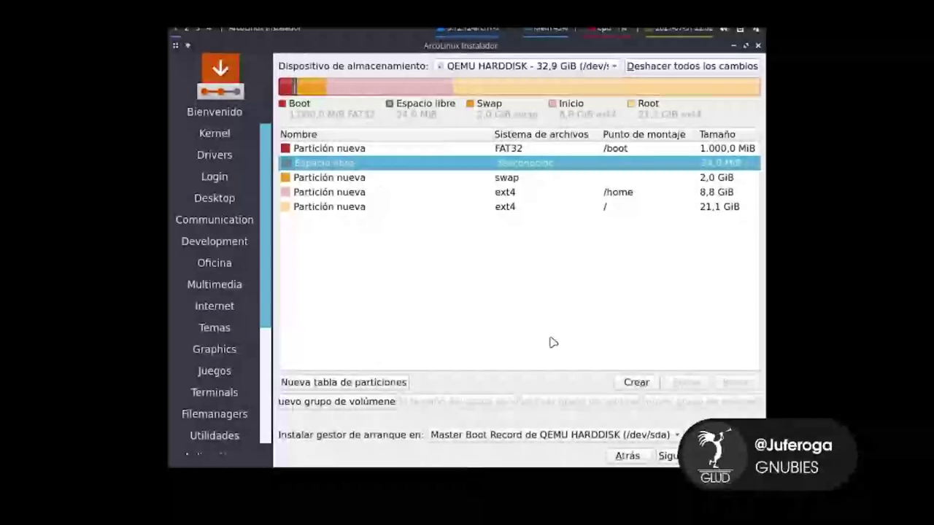
pyautogui.click(636, 384)
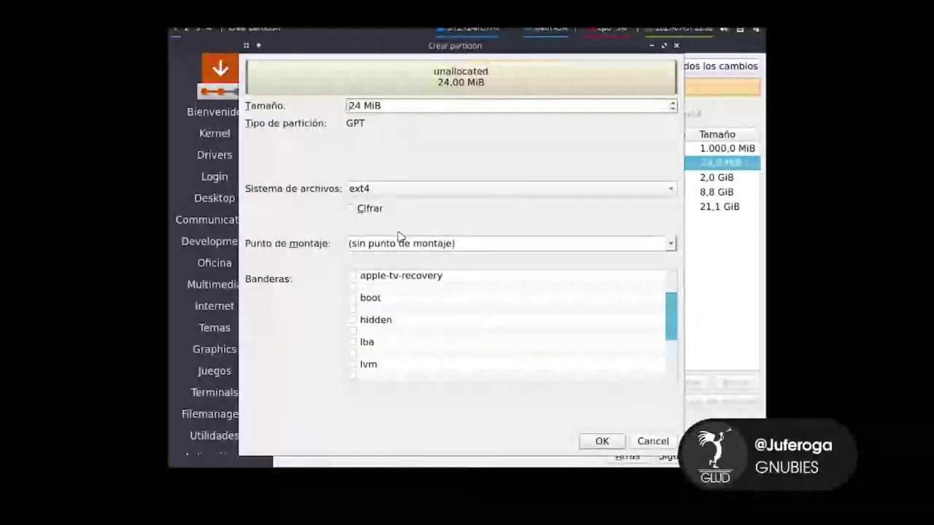
pyautogui.click(405, 185)
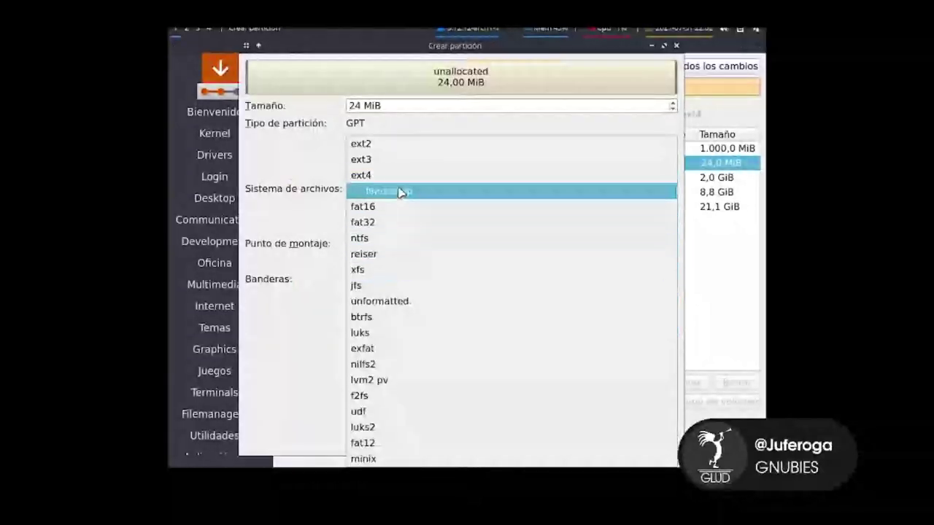
pyautogui.click(395, 301)
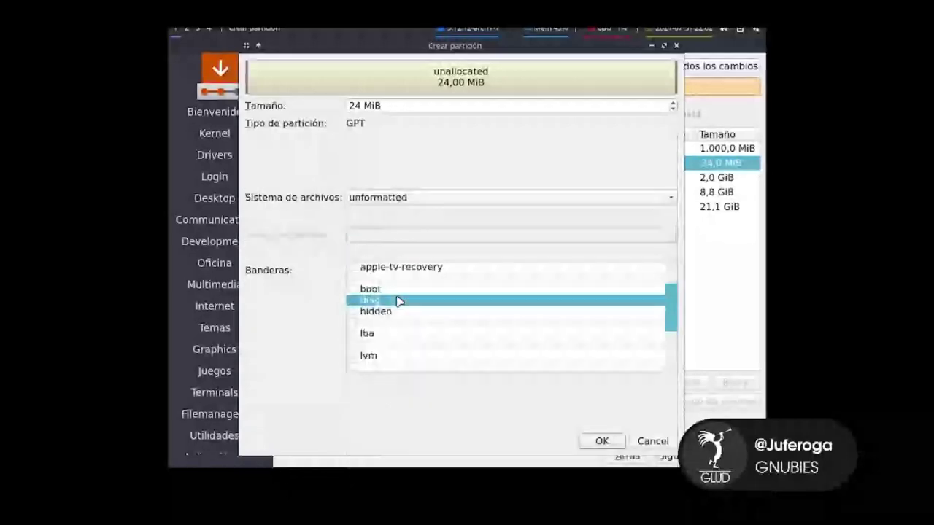
pyautogui.click(354, 293)
pyautogui.scroll(-3, 361, 356)
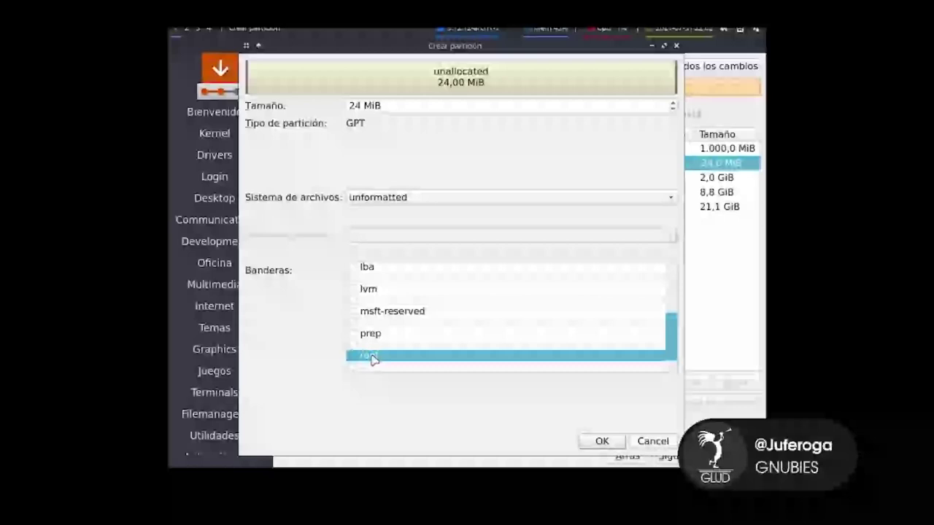
pyautogui.click(604, 441)
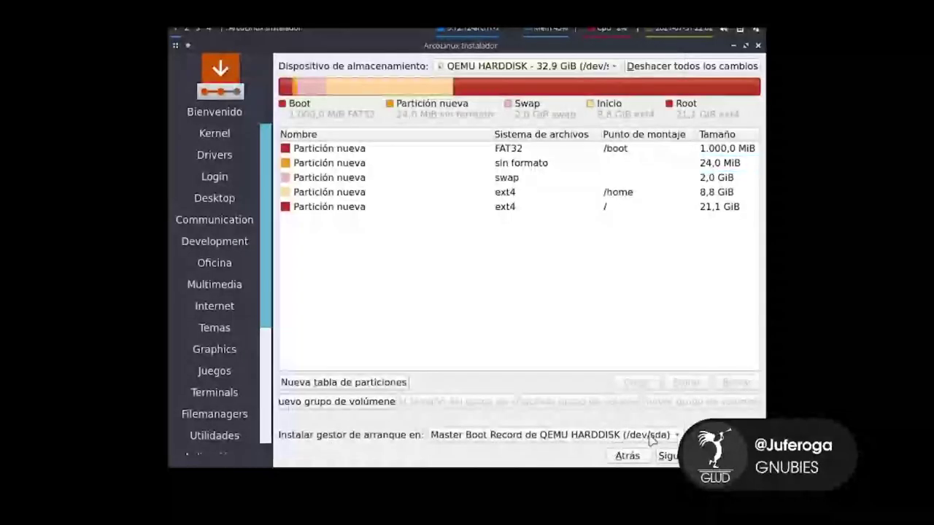
# Dismiss the GPT-on-BIOS notice again and return to select the unformatted partition.
pyautogui.click(666, 456)
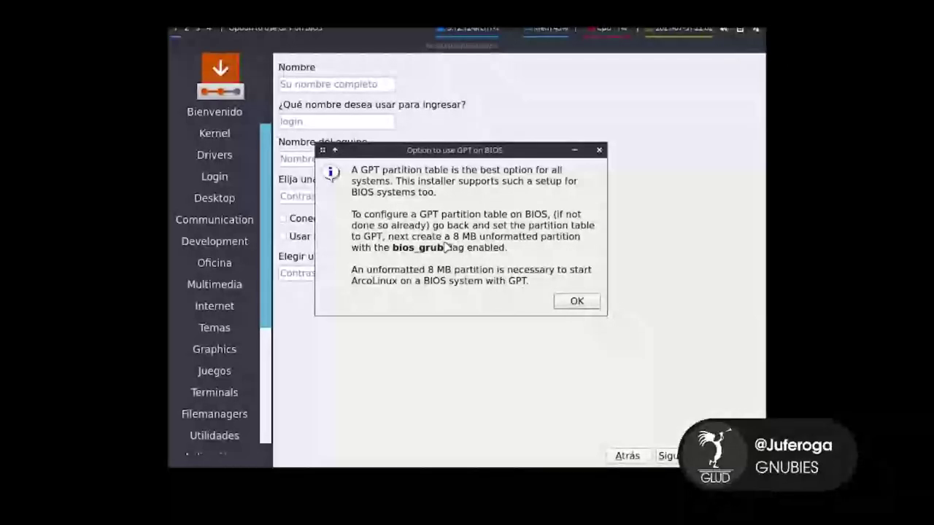
pyautogui.click(575, 301)
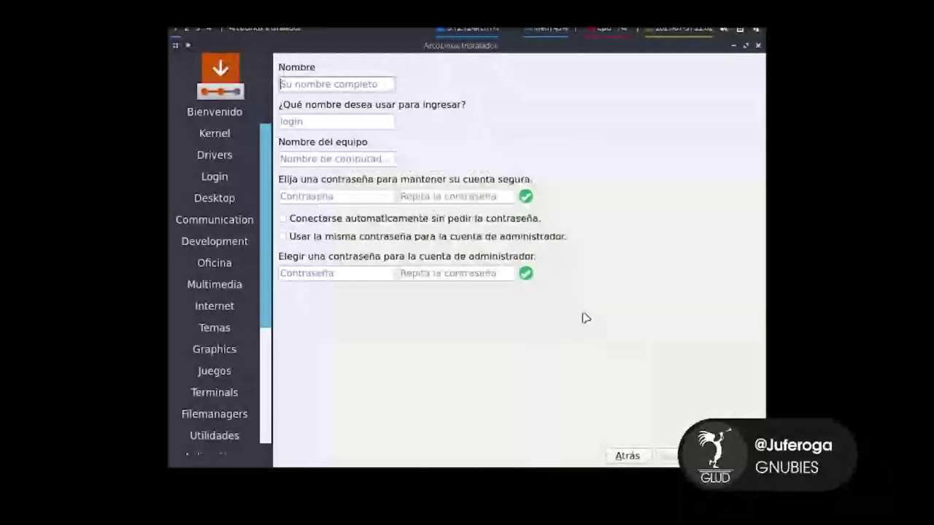
pyautogui.click(626, 456)
pyautogui.click(521, 165)
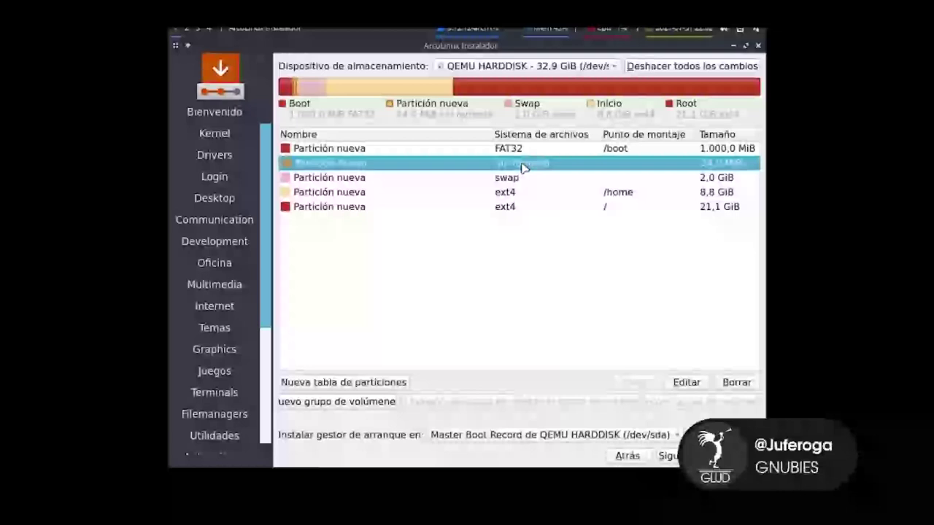
# Resize the unformatted partition to 8 MiB without the boot flag and proceed.
pyautogui.click(699, 382)
pyautogui.click(387, 291)
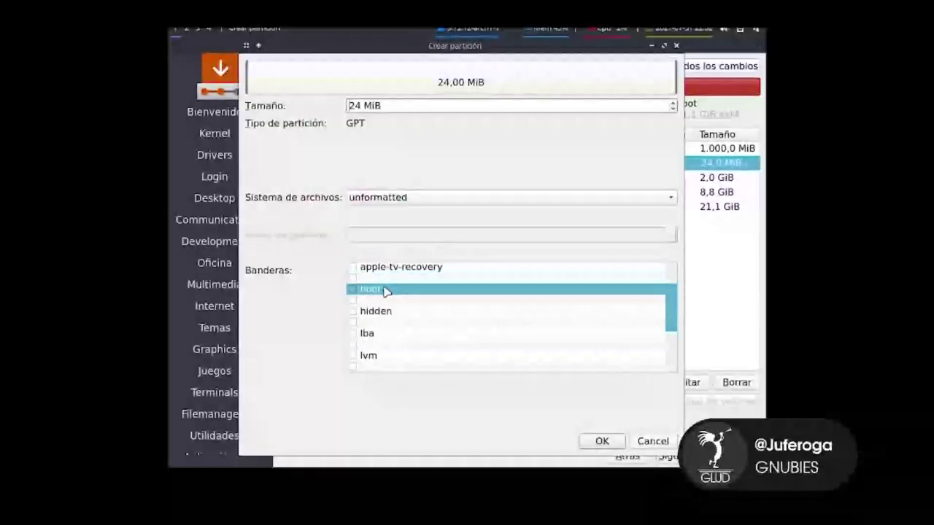
pyautogui.click(355, 290)
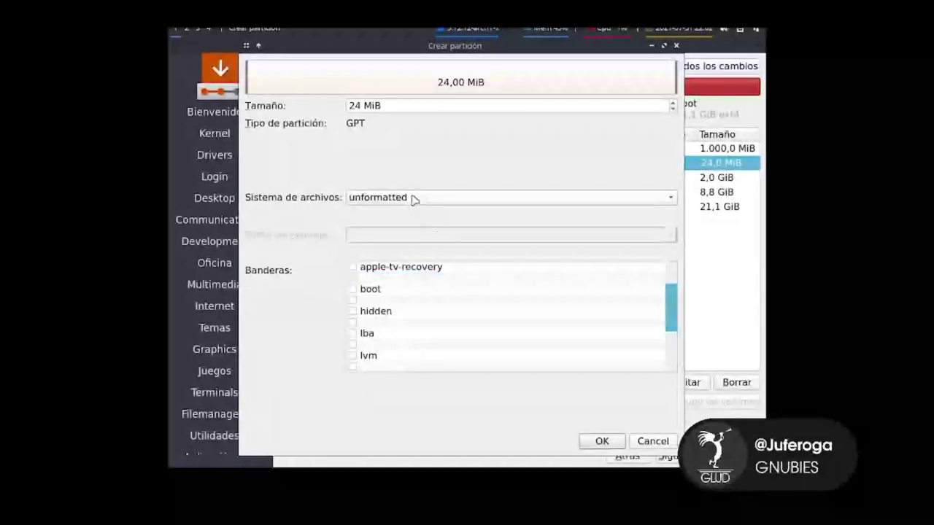
pyautogui.click(356, 107)
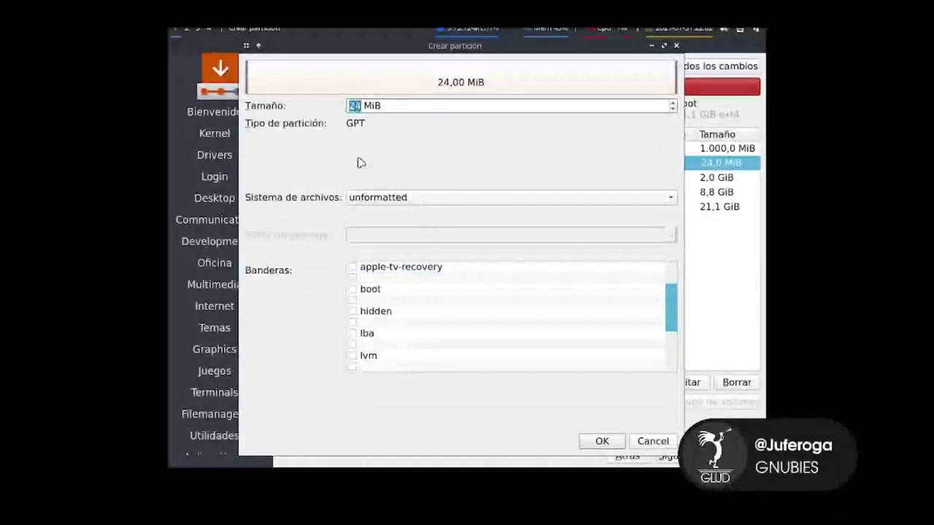
pyautogui.write('8')
pyautogui.press('Return')
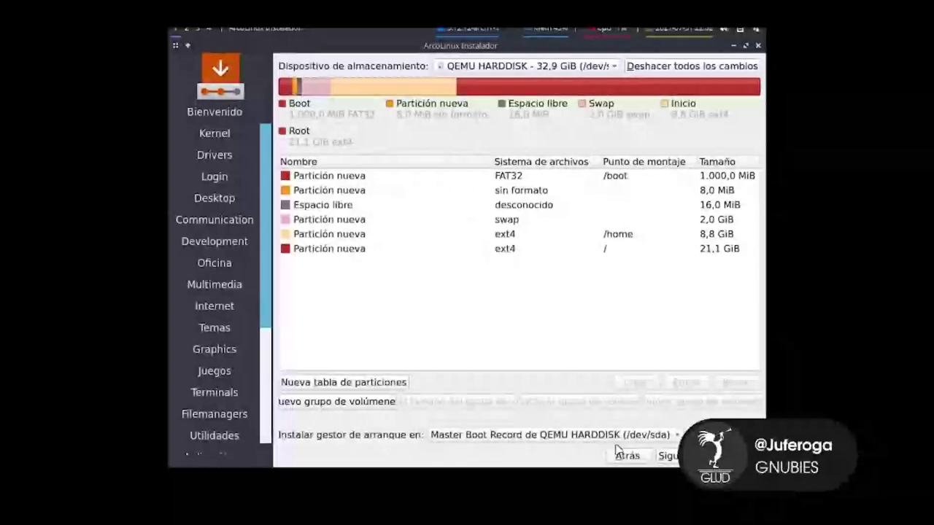
pyautogui.click(669, 456)
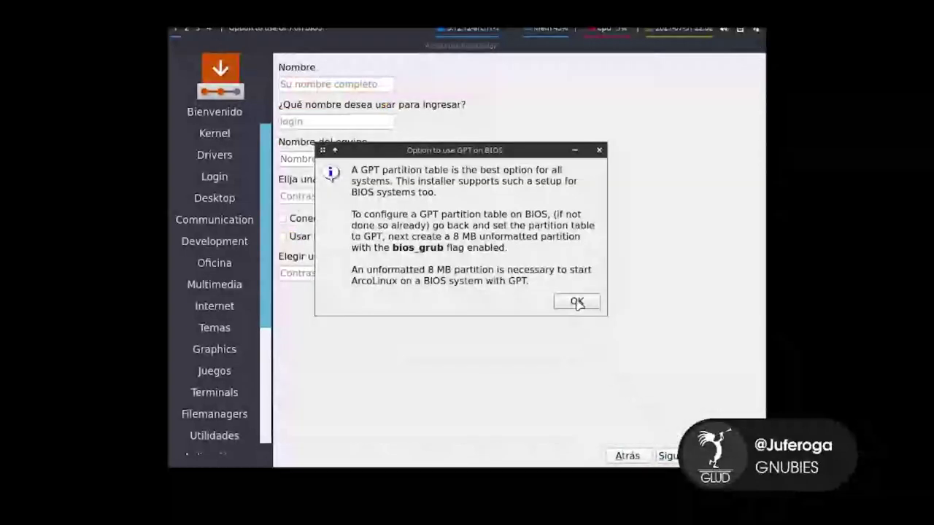
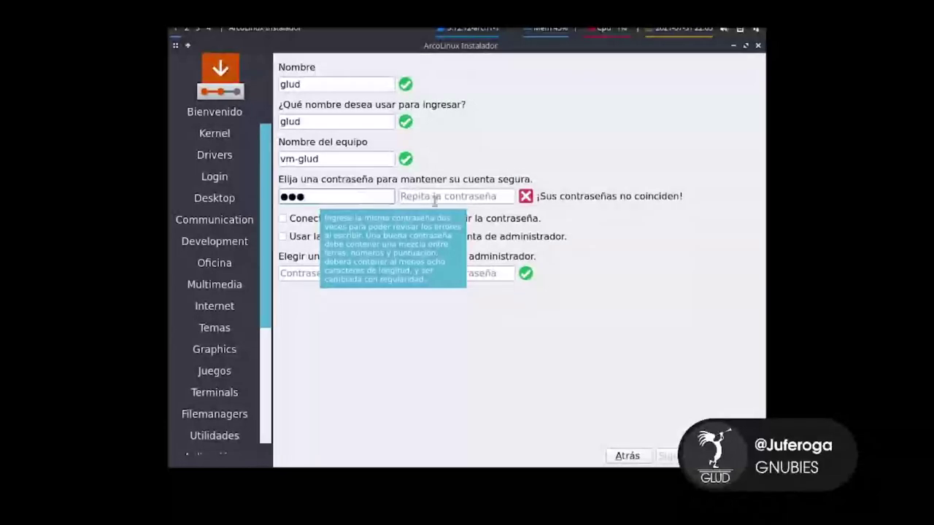
# Tick 'Usar la misma contraseña para la cuenta de administrador', review the summary, and begin installing.
pyautogui.click(297, 236)
pyautogui.click(667, 455)
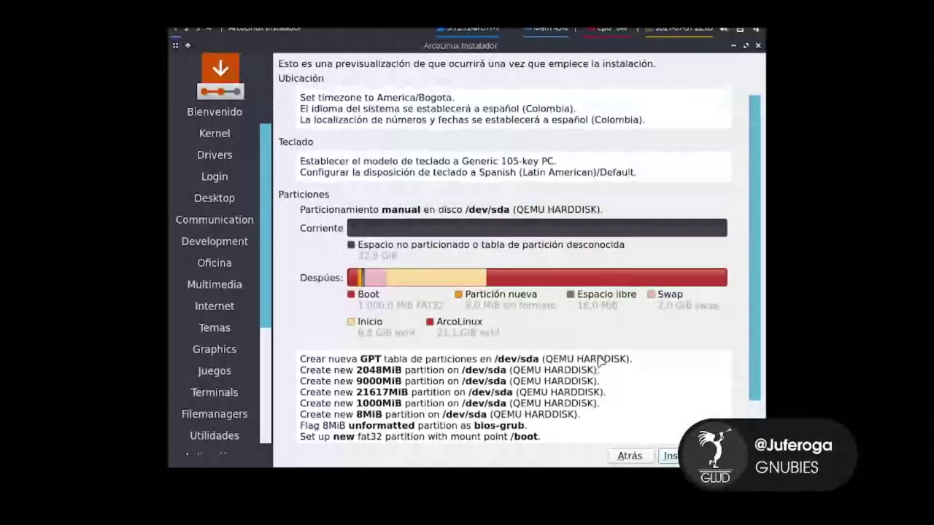
pyautogui.scroll(-2, 600, 359)
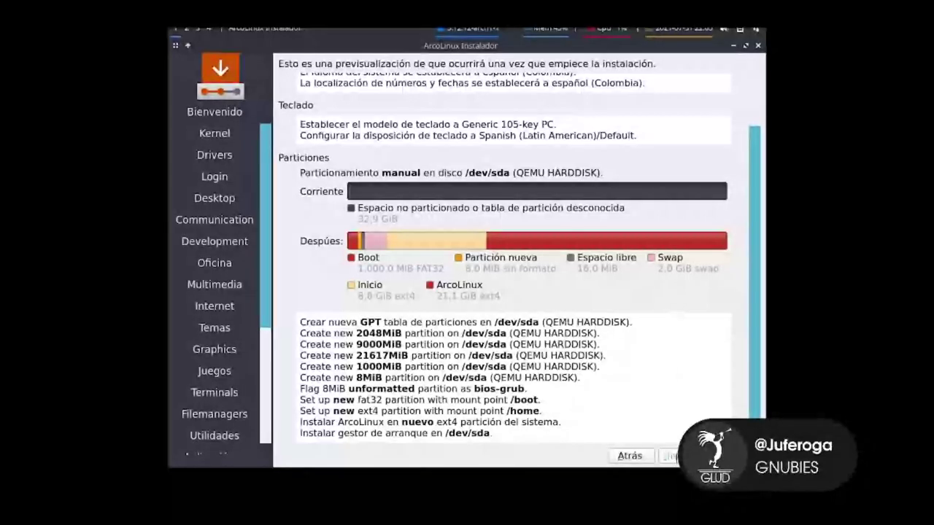
pyautogui.click(672, 456)
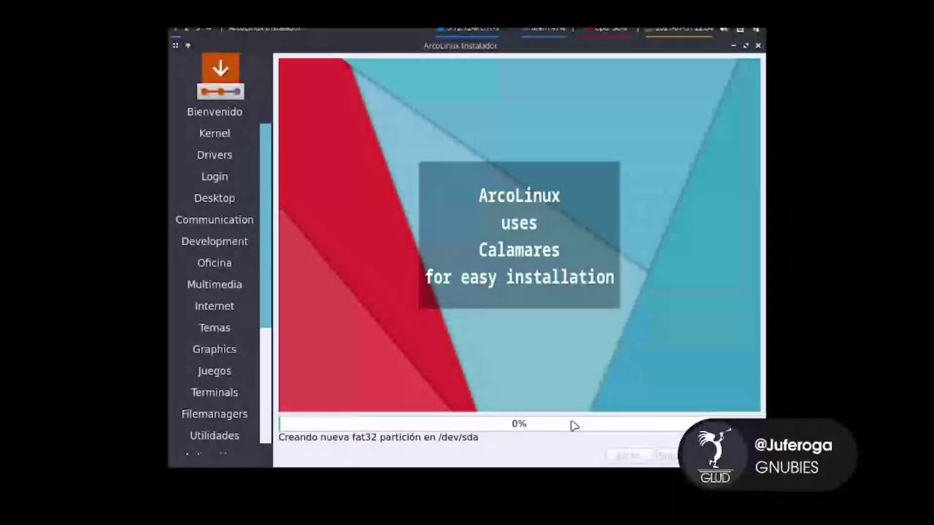
# Wait for the install progress to complete until the 'Listo.' finish page appears.
pyautogui.moveTo(265, 298); pyautogui.dragTo(262, 425)
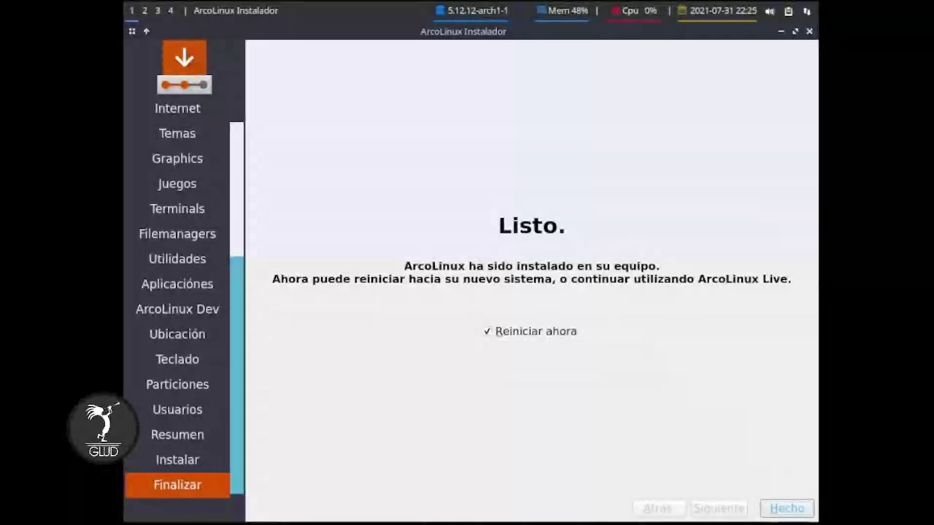
# Finish the installer with 'Reiniciar ahora' checked and reboot to the login screen.
pyautogui.click(791, 510)
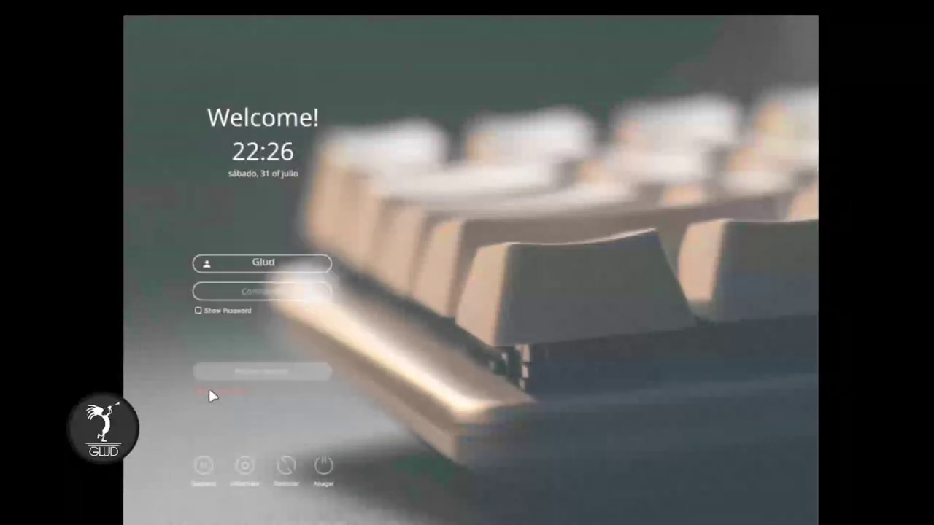
# Choose the i3 session and sign in with the account password.
pyautogui.click(243, 392)
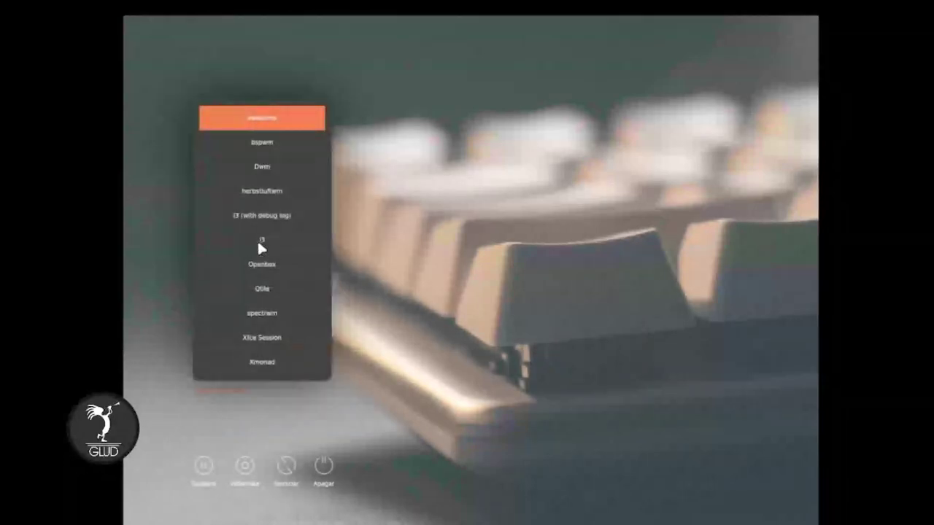
pyautogui.click(260, 247)
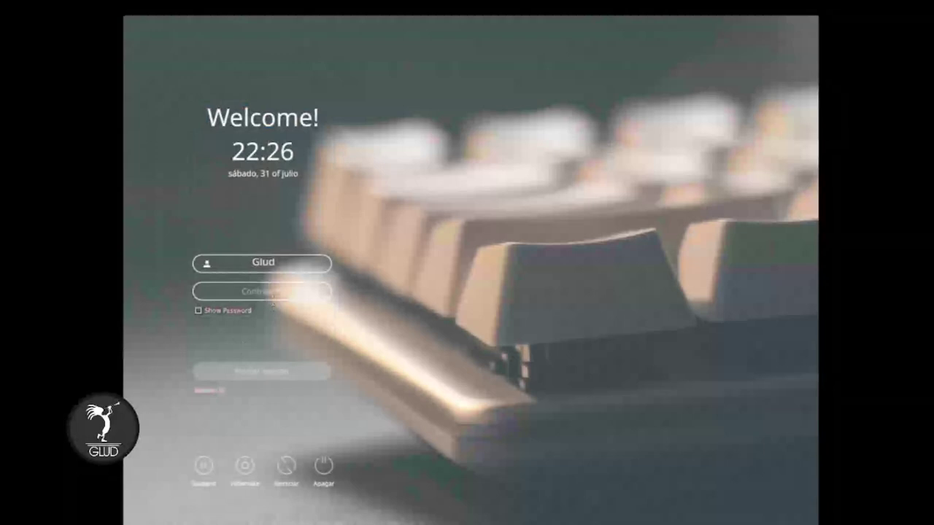
pyautogui.click(274, 291)
pyautogui.write('g')
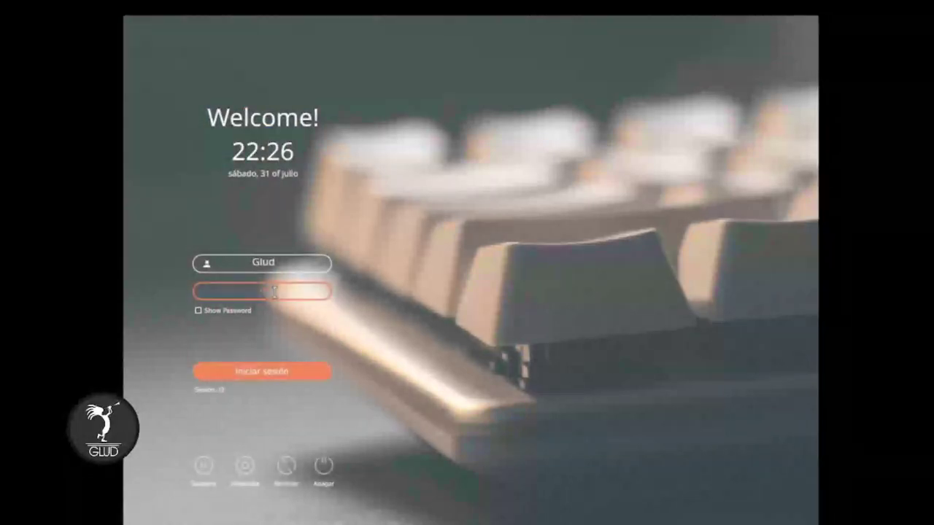
pyautogui.click(277, 372)
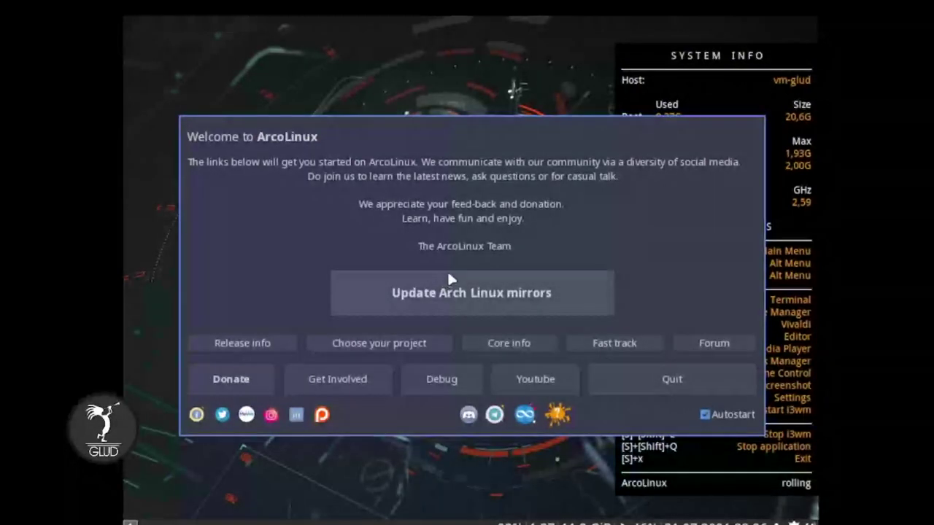
# Quit the Welcome window and try running 'exit 3' from the Alt+F2 launcher.
pyautogui.click(652, 378)
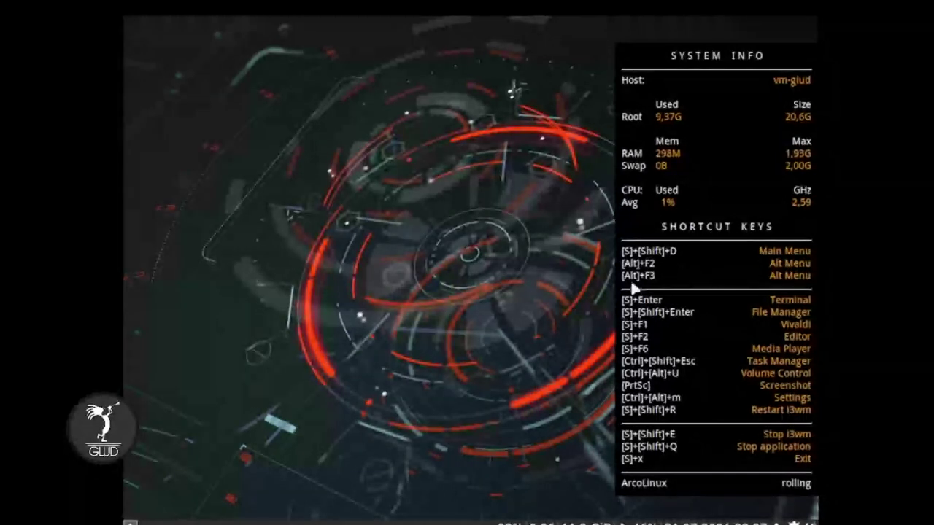
pyautogui.hotkey('alt', 'F2')
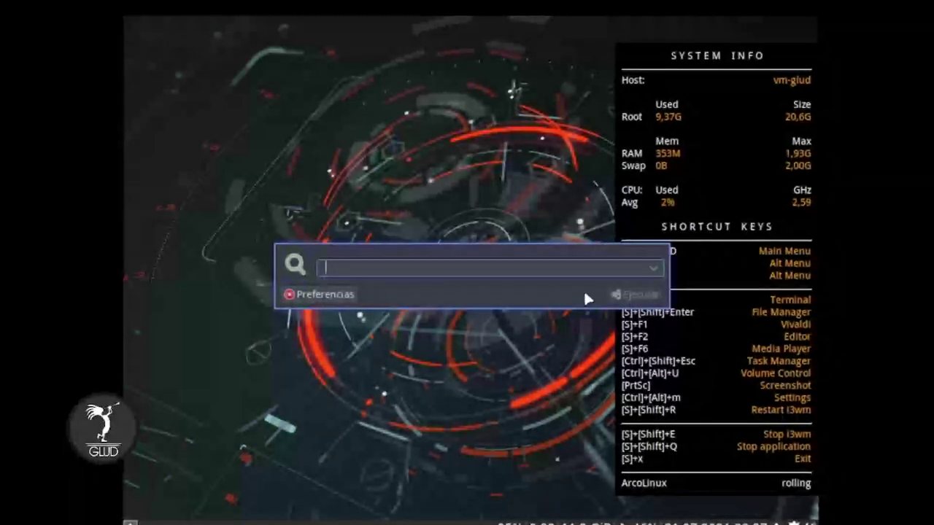
pyautogui.write('exit i')
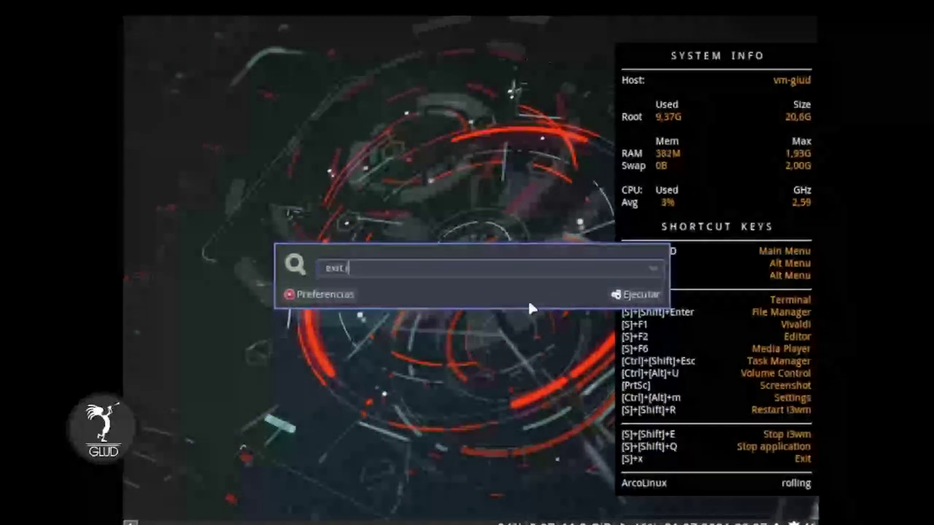
pyautogui.write('3')
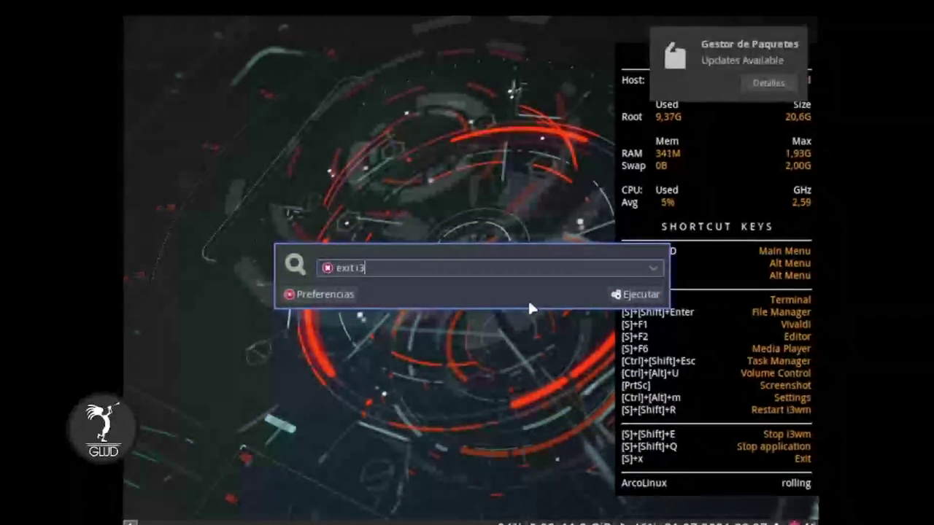
pyautogui.click(635, 294)
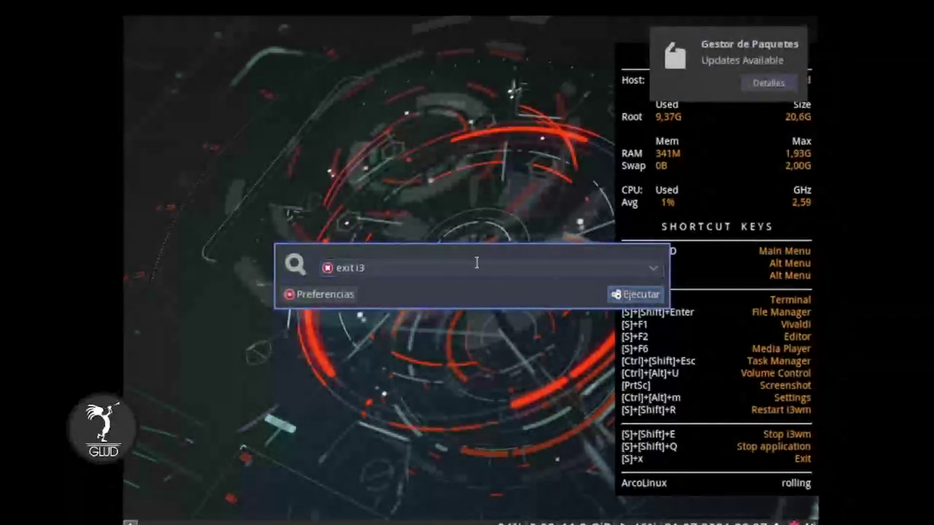
# Clear the launcher's text field.
pyautogui.doubleClick(393, 270)
pyautogui.hotkey('ctrl', 'a')
pyautogui.press('BackSpace')
# Launch terminator, look over the neofetch system summary, then close it with exit.
pyautogui.write('term')
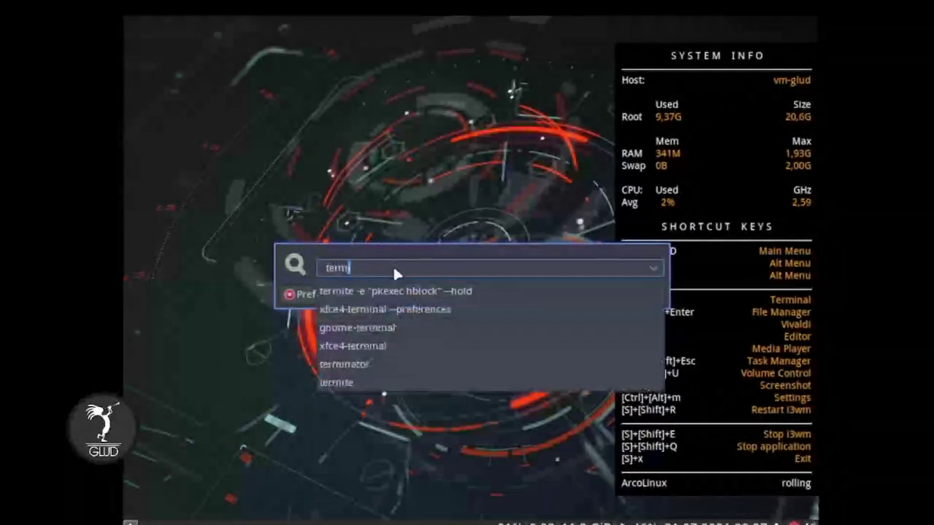
pyautogui.write('inator')
pyautogui.press('Return')
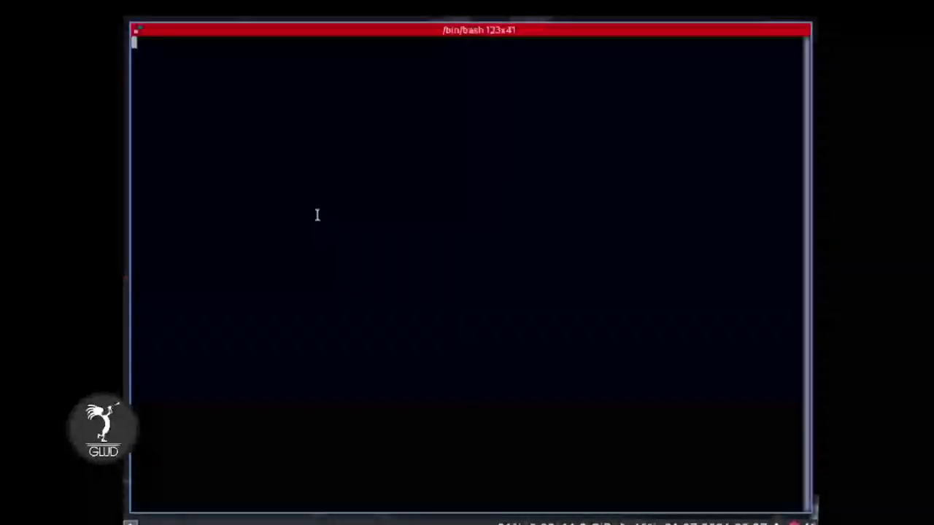
pyautogui.moveTo(379, 46); pyautogui.dragTo(393, 244)
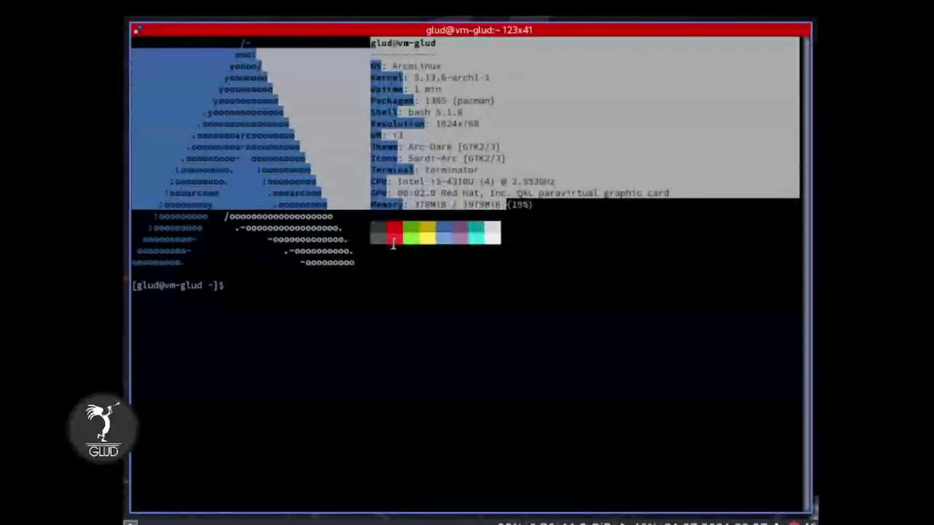
pyautogui.click(396, 282)
pyautogui.write('exit')
pyautogui.press('Return')
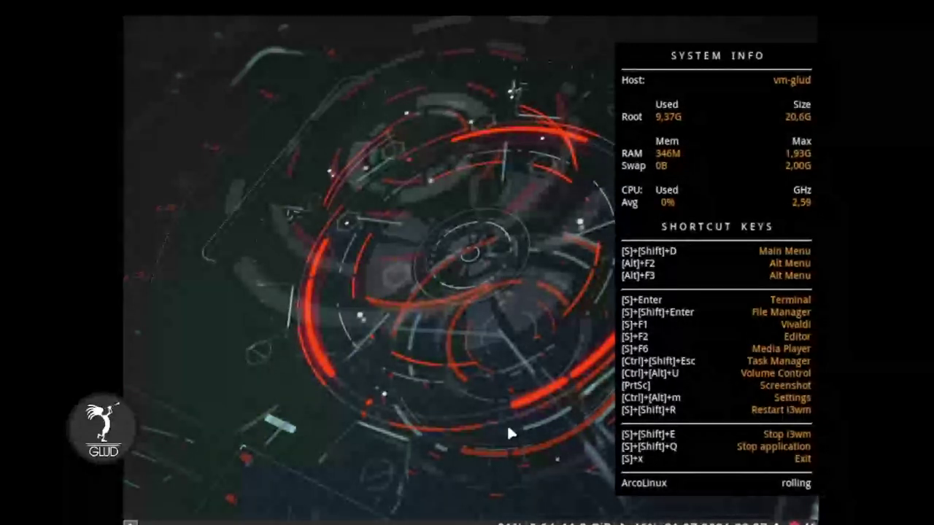
# Bring up ArcoLinux Logout with Super+X, toggle its gear settings, and log out of i3.
pyautogui.press('super+x')
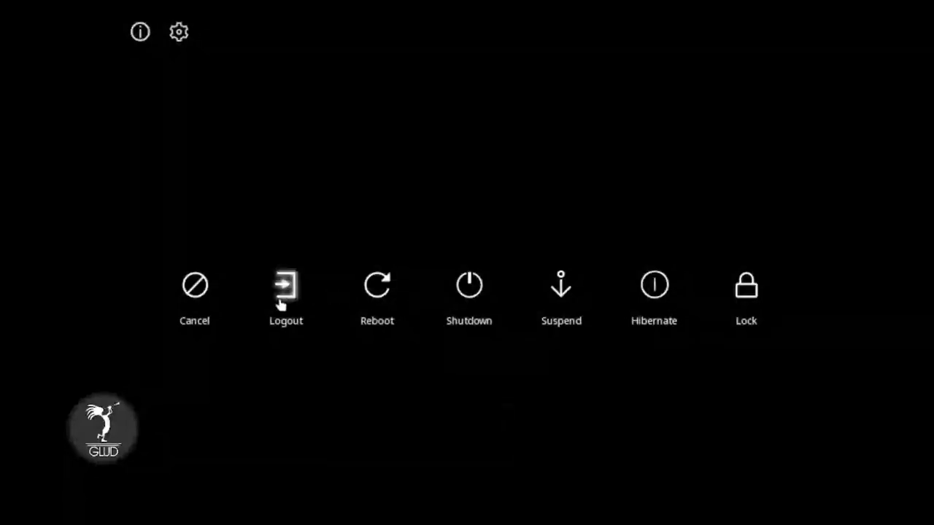
pyautogui.click(179, 32)
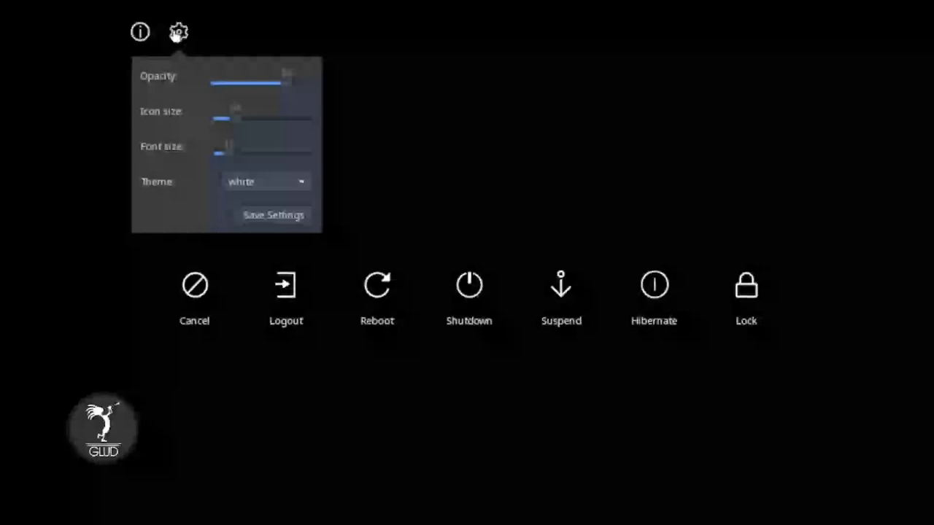
pyautogui.click(179, 32)
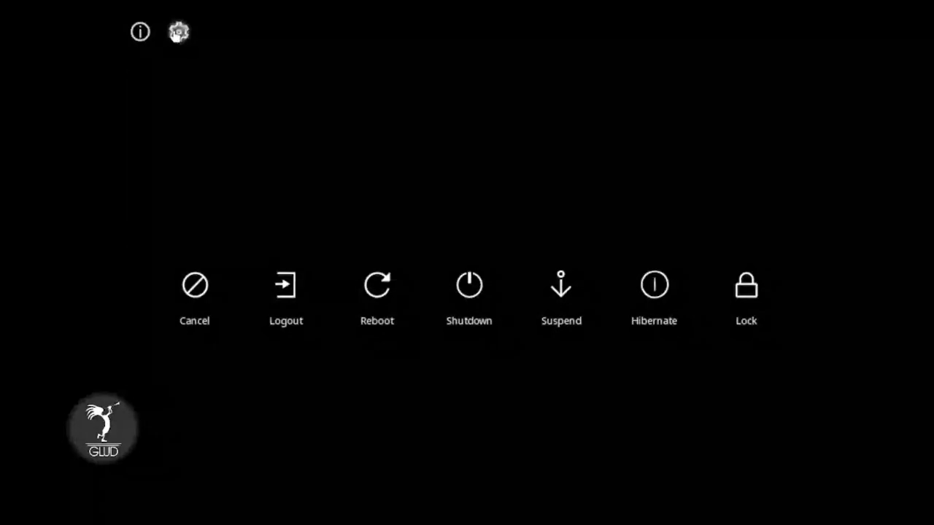
pyautogui.click(299, 293)
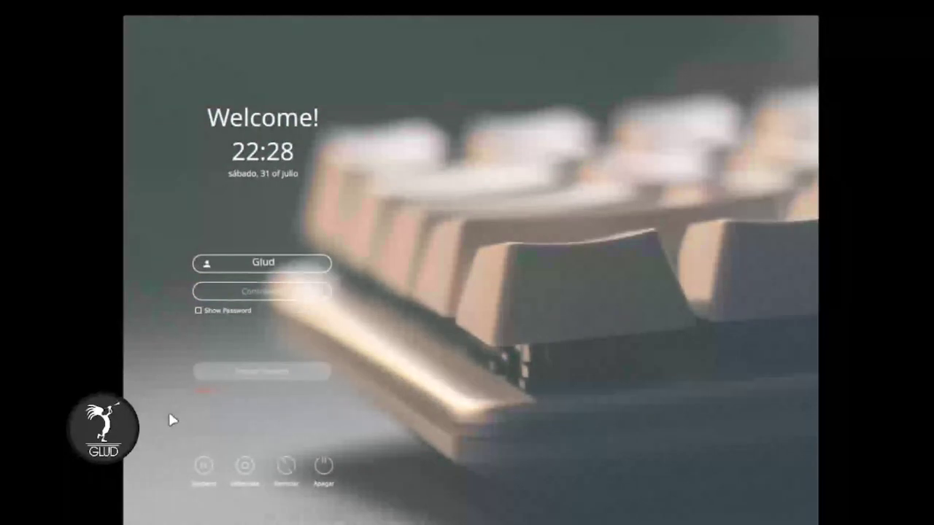
# Select Xfce Session from the session list and sign in with the account password.
pyautogui.press('F10')
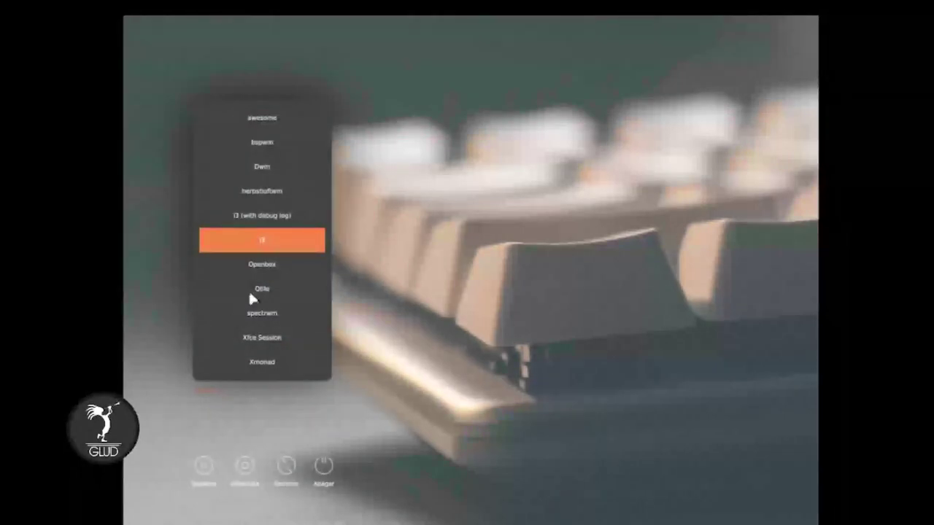
pyautogui.click(277, 337)
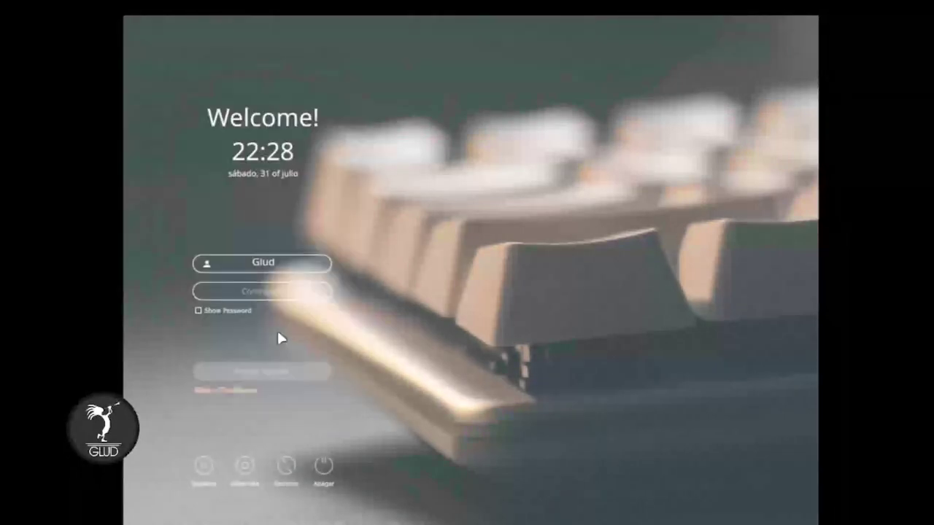
pyautogui.click(264, 293)
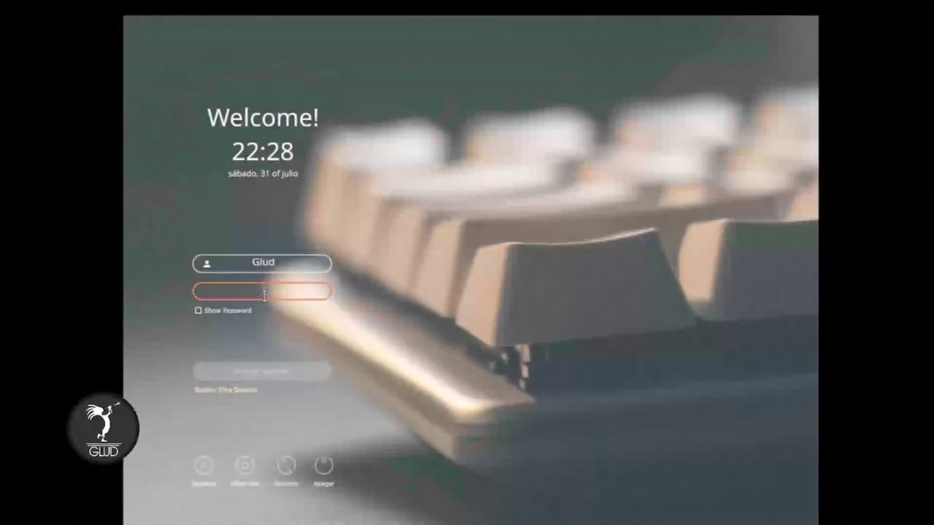
pyautogui.write('********')
pyautogui.click(280, 374)
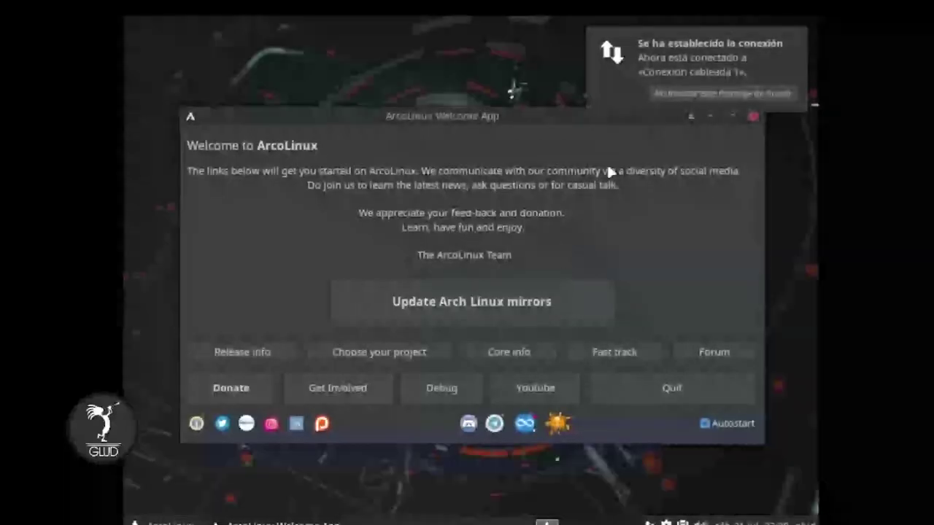
# Close the Welcome App and connection notice, then browse the Whisker menu categories.
pyautogui.click(754, 117)
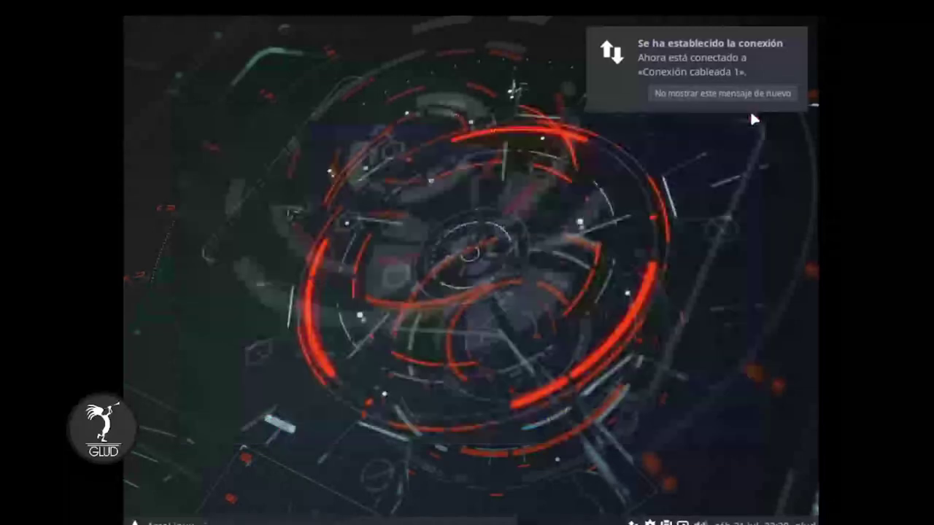
pyautogui.click(615, 89)
pyautogui.click(162, 522)
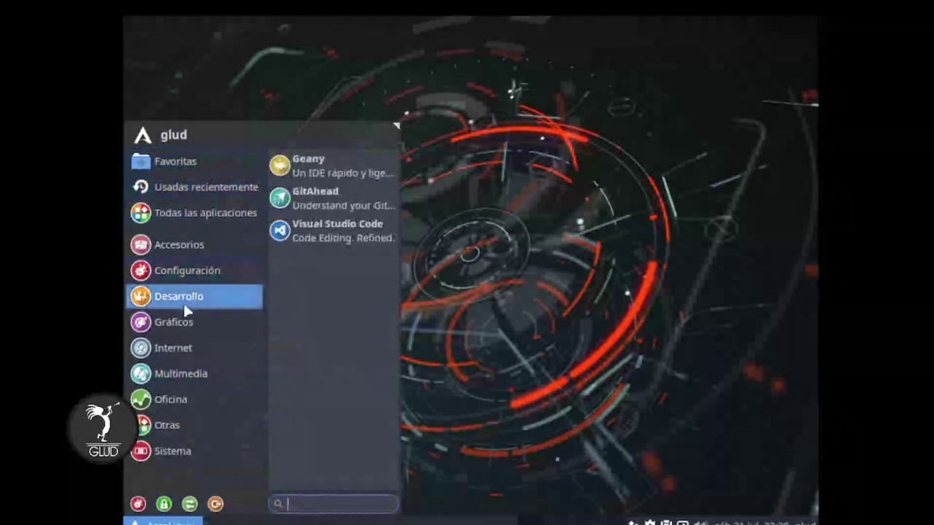
pyautogui.moveTo(183, 299)
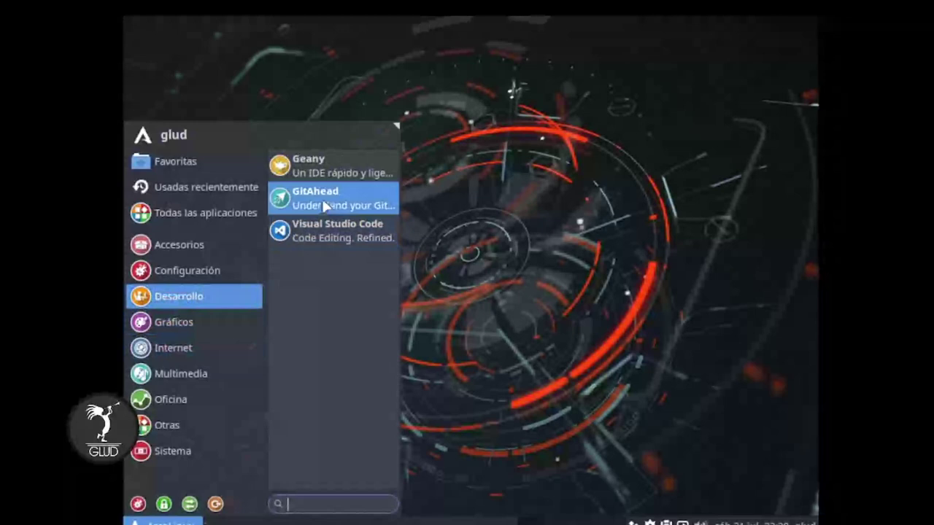
pyautogui.moveTo(192, 328)
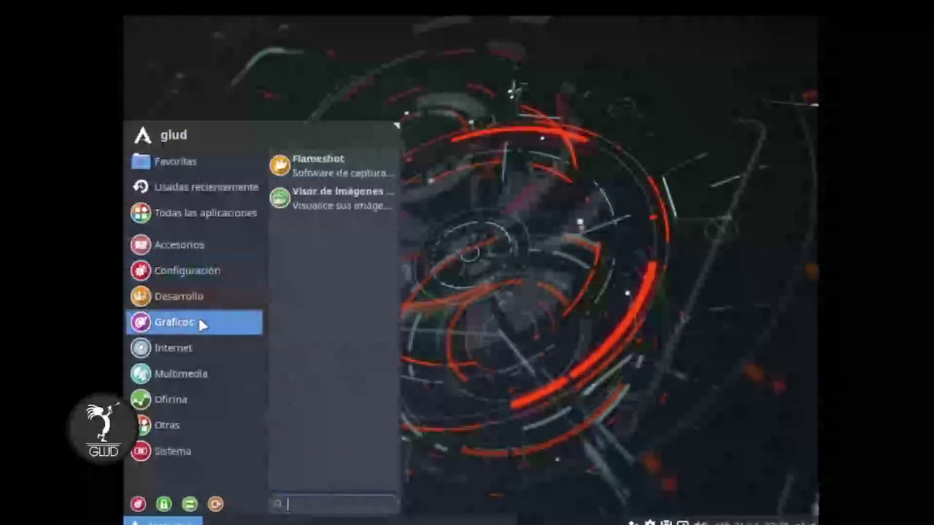
pyautogui.moveTo(187, 358)
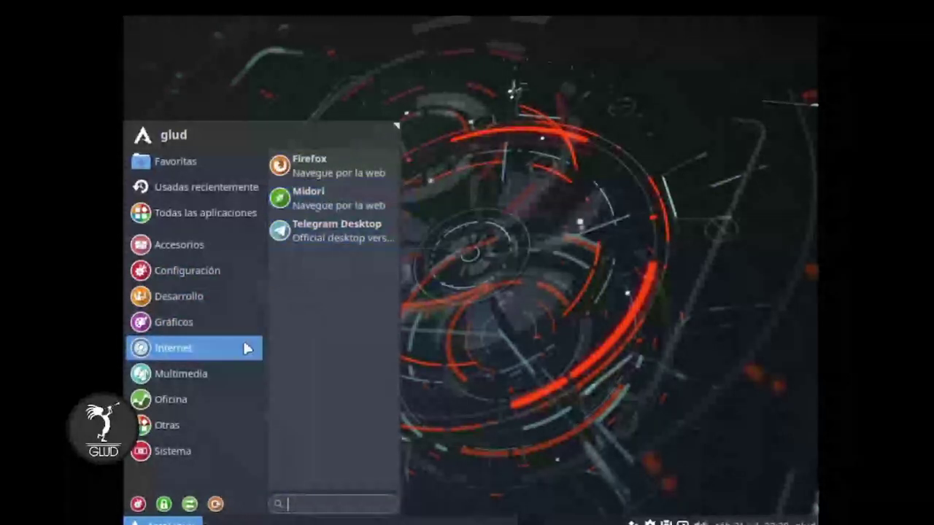
pyautogui.moveTo(206, 388)
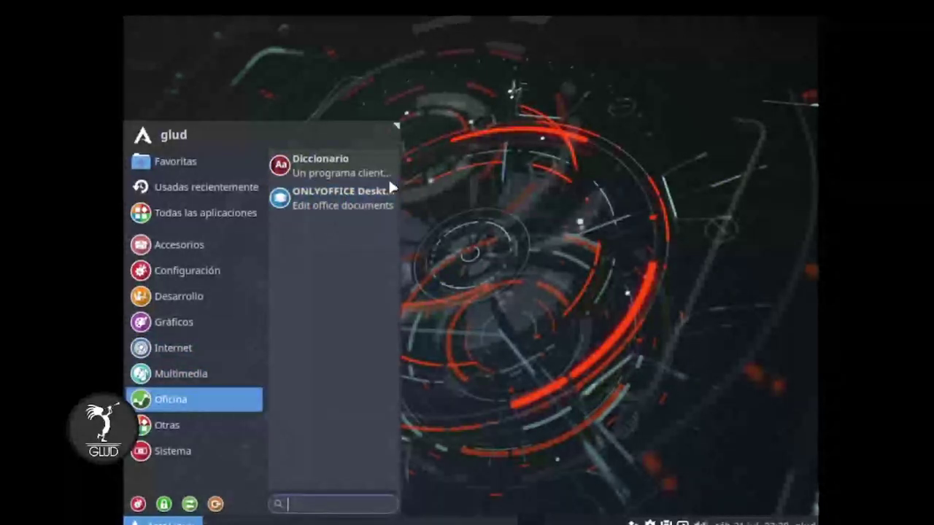
# Widen the applications menu and scroll down the All Applications list.
pyautogui.moveTo(392, 130); pyautogui.dragTo(593, 138)
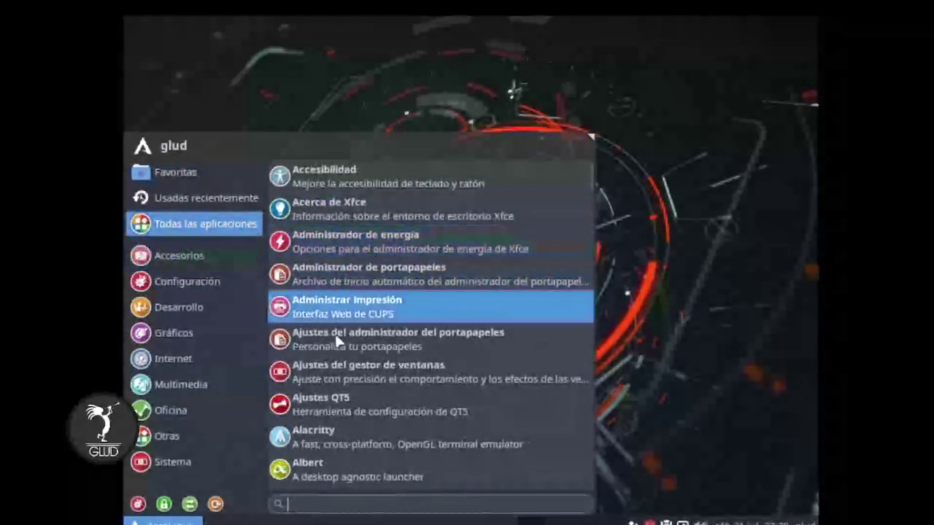
pyautogui.scroll(-3, 337, 342)
pyautogui.scroll(-15, 338, 342)
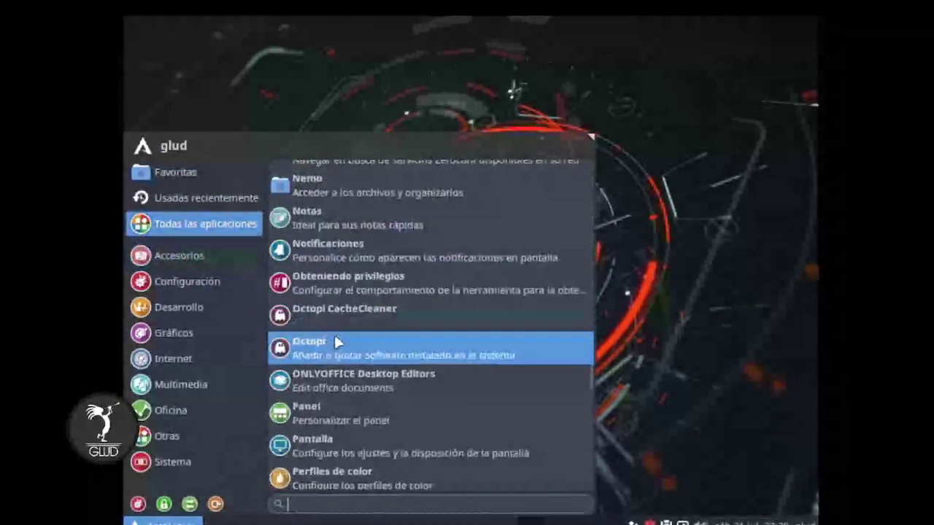
# Launch Octopi, scroll its 614,4 MB Actualizaciones list, and close it without updating.
pyautogui.click(664, 224)
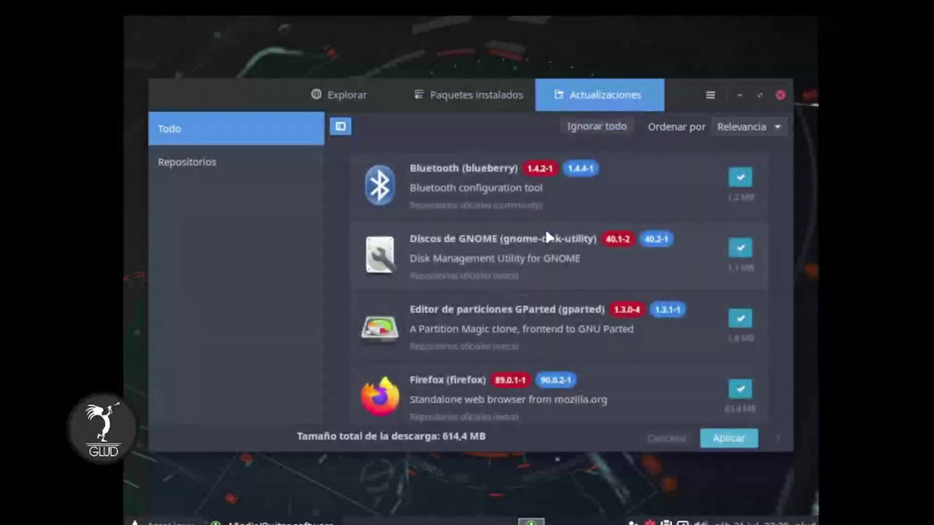
pyautogui.scroll(-10, 557, 332)
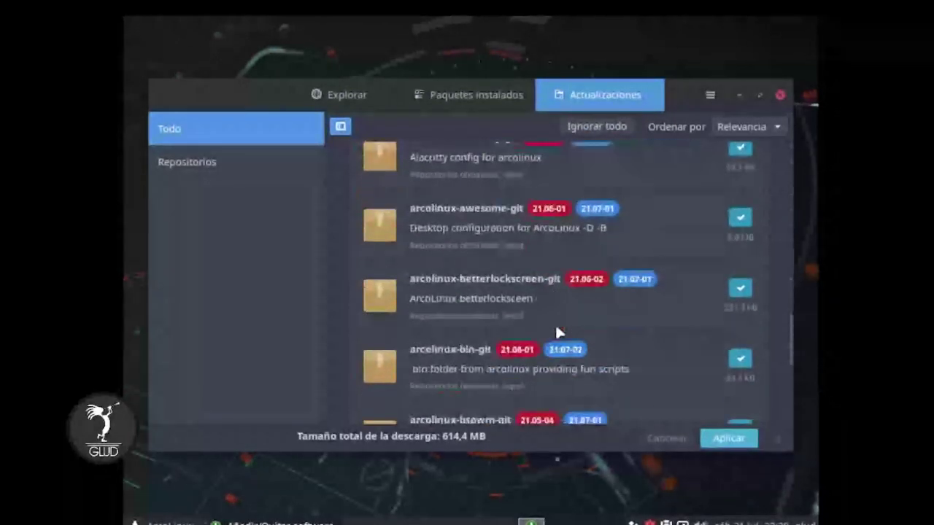
pyautogui.scroll(10, 557, 328)
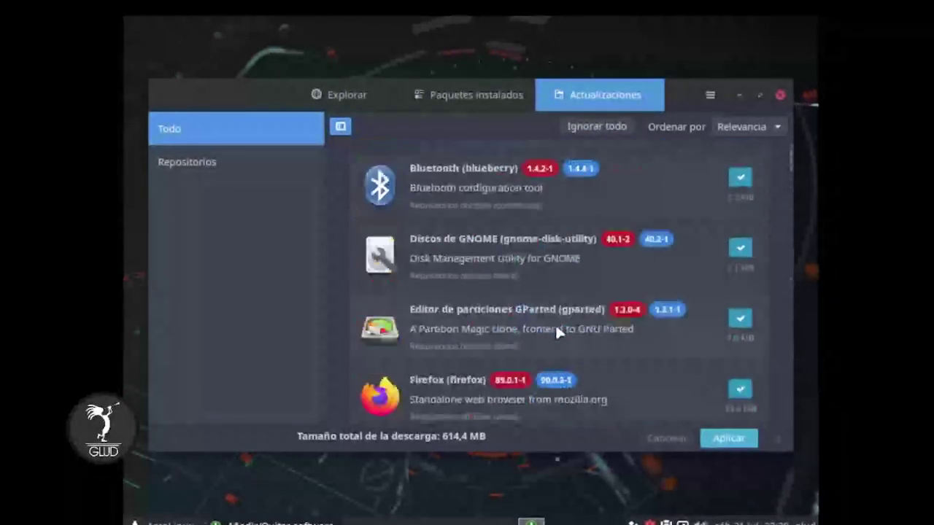
pyautogui.click(722, 438)
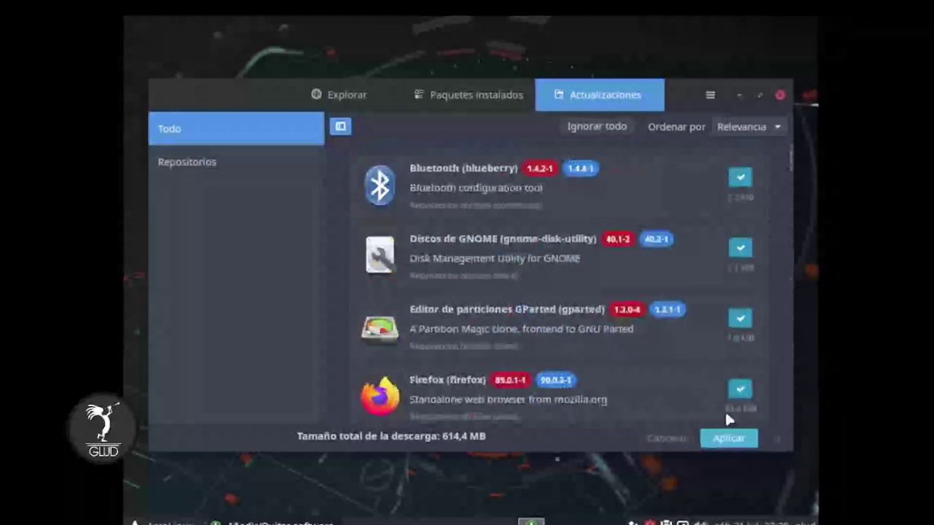
pyautogui.click(778, 94)
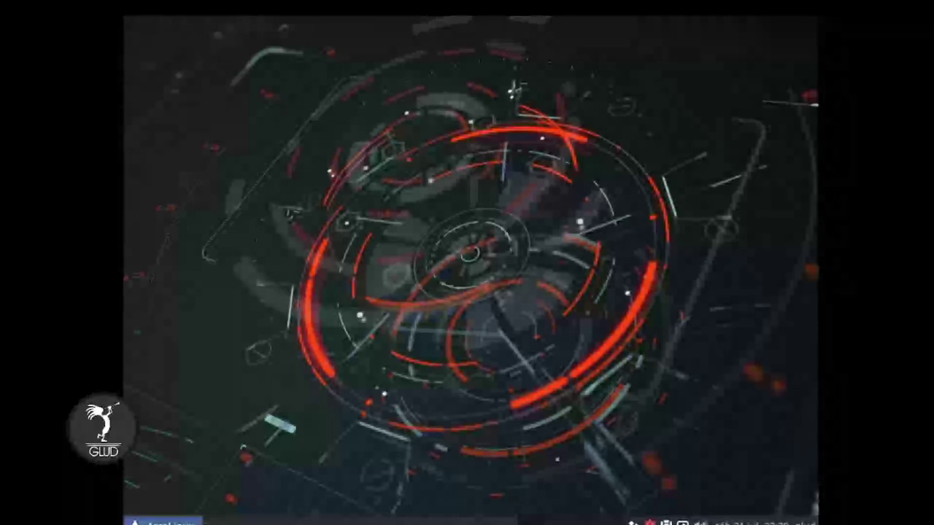
# Power off the Xfce virtual machine with Apagar from the Whisker menu's log-out options.
pyautogui.click(157, 523)
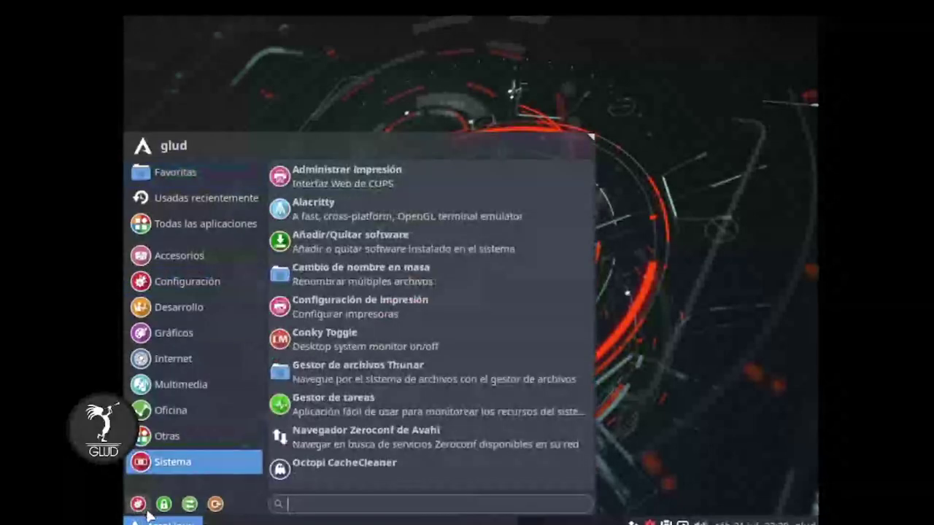
pyautogui.click(215, 504)
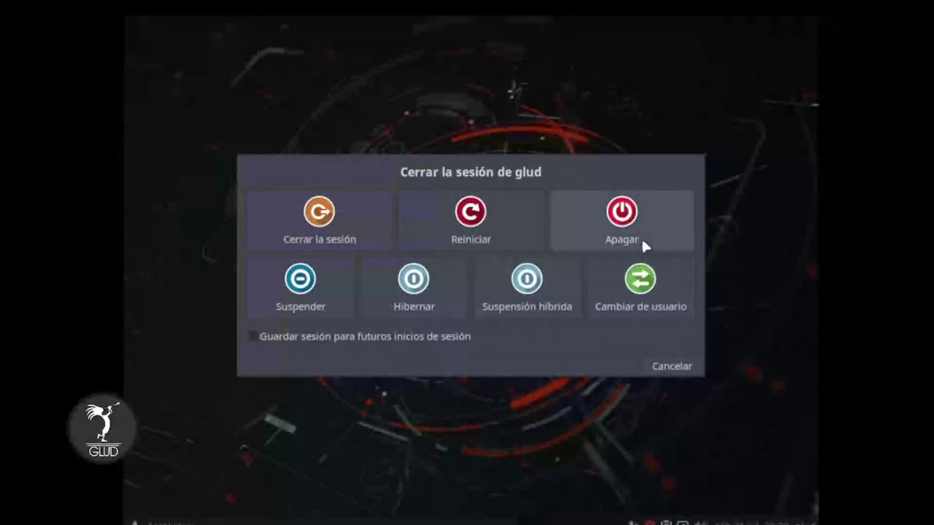
pyautogui.click(655, 219)
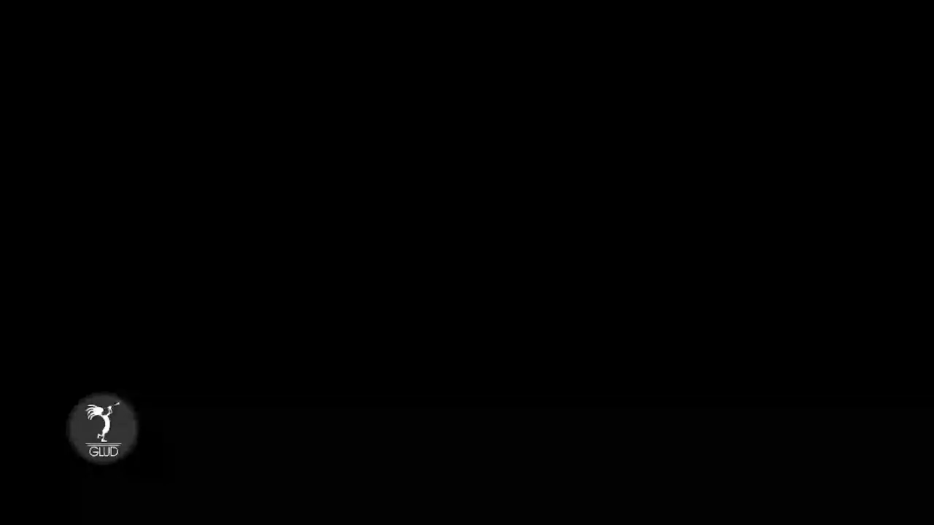